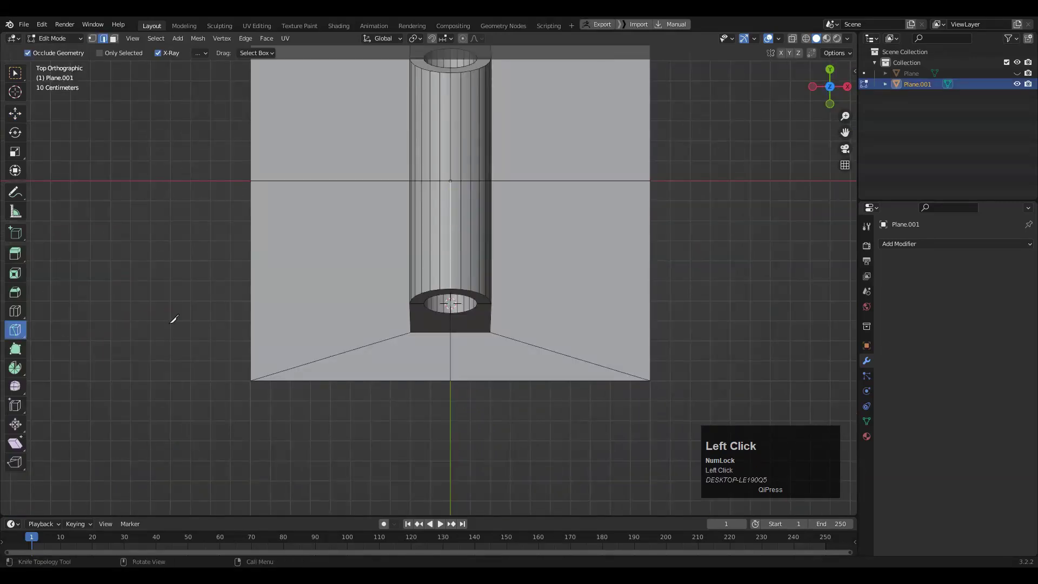
{"action": "left_click", "coordinate": [452, 327]}
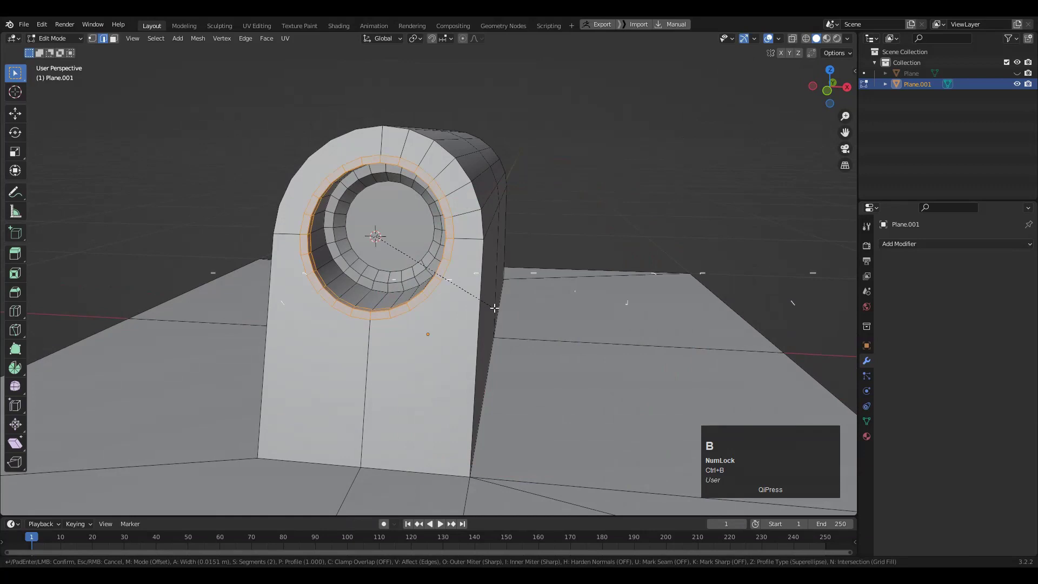
Bevel the edge loop around the hole's rim with a width of about 0.011 m and shape 1.000
{"action": "left_click", "coordinate": [125, 362]}
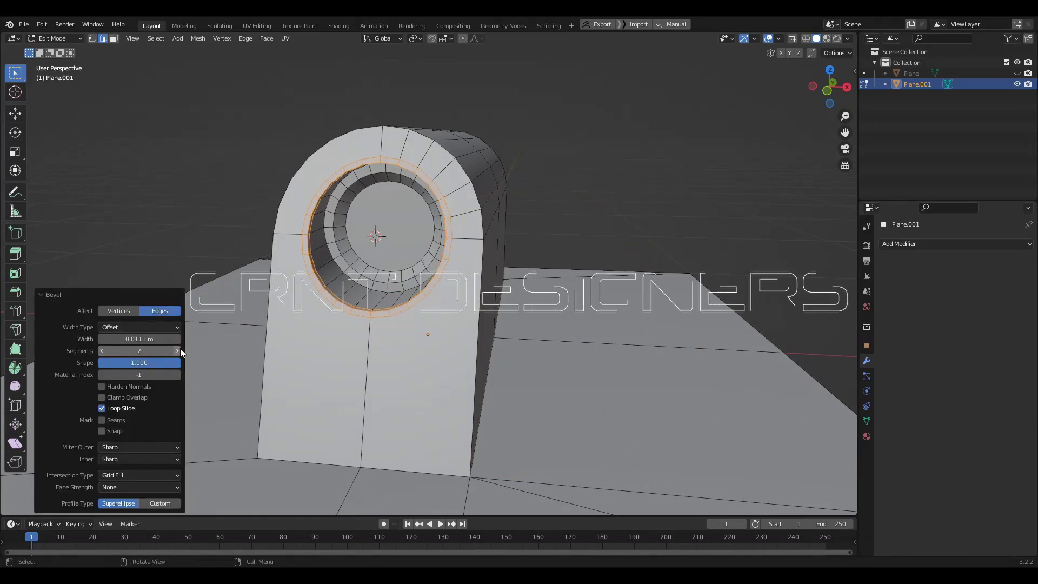
{"action": "scroll", "coordinate": [559, 248], "scroll_direction": "up", "scroll_amount": 2}
{"action": "middle_click_drag", "start_coordinate": [503, 254], "coordinate": [511, 321]}
{"action": "left_click", "coordinate": [103, 351]}
{"action": "middle_click_drag", "start_coordinate": [208, 310], "coordinate": [232, 313]}
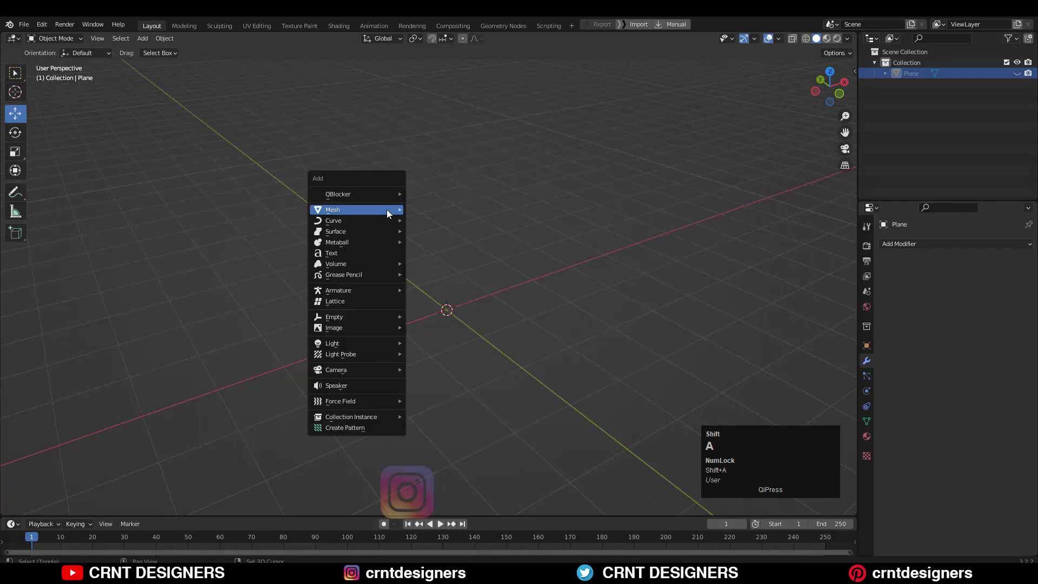
Add a 2 m plane at the world origin
{"action": "left_click", "coordinate": [387, 209]}
{"action": "left_click", "coordinate": [430, 225]}
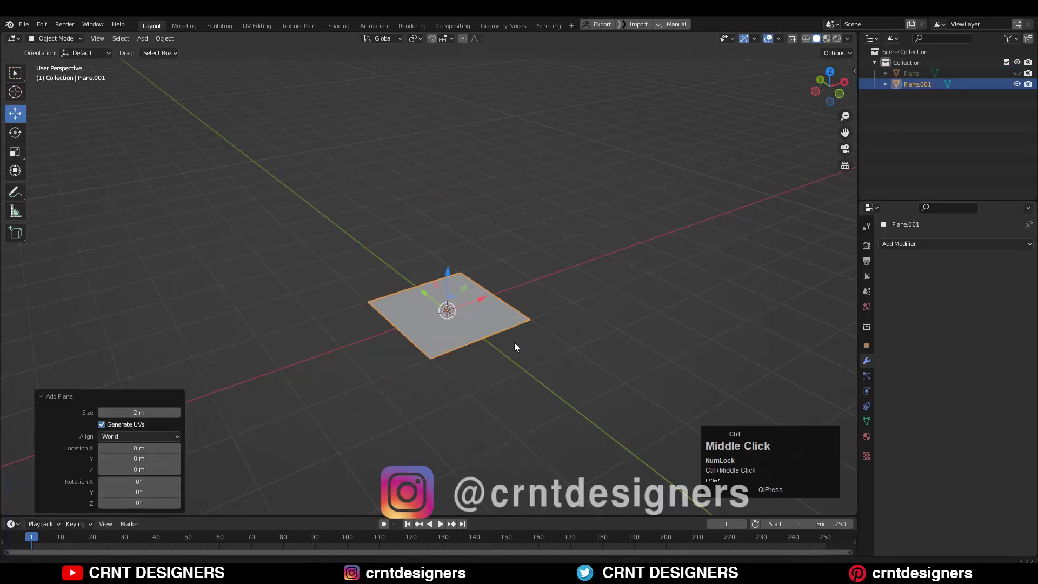
{"action": "left_click", "coordinate": [830, 72]}
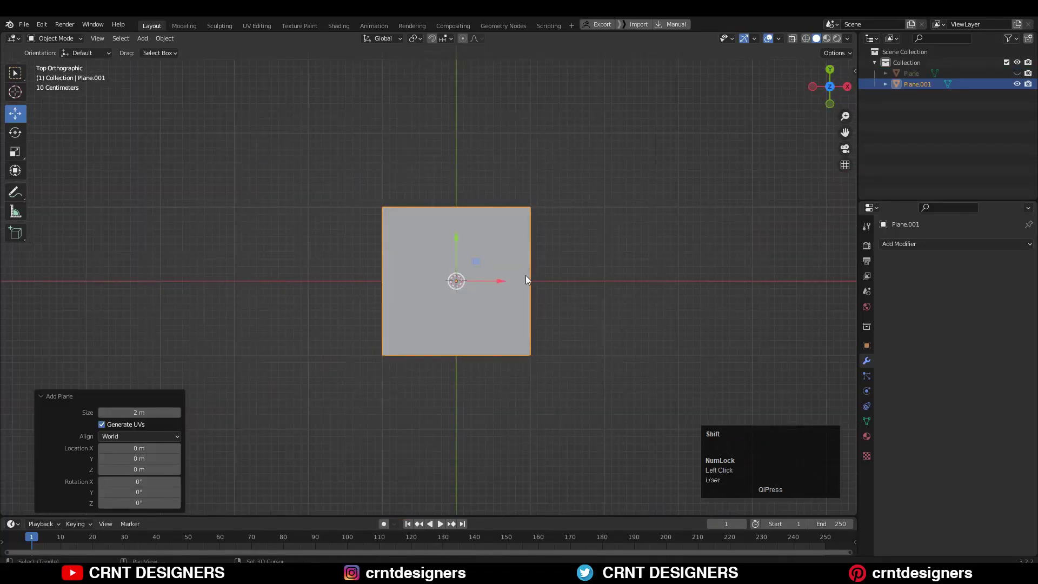
Add a cylinder at the origin with 24 vertices, 1 m radius and 2 m depth
{"action": "key", "text": "shift+a"}
{"action": "mouse_move", "coordinate": [522, 277]}
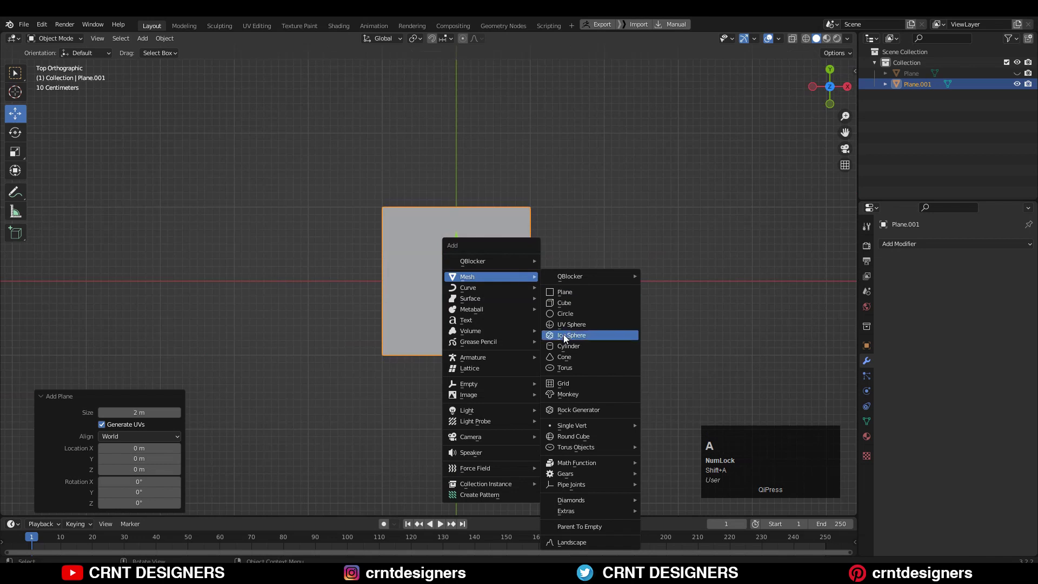
{"action": "left_click", "coordinate": [564, 350]}
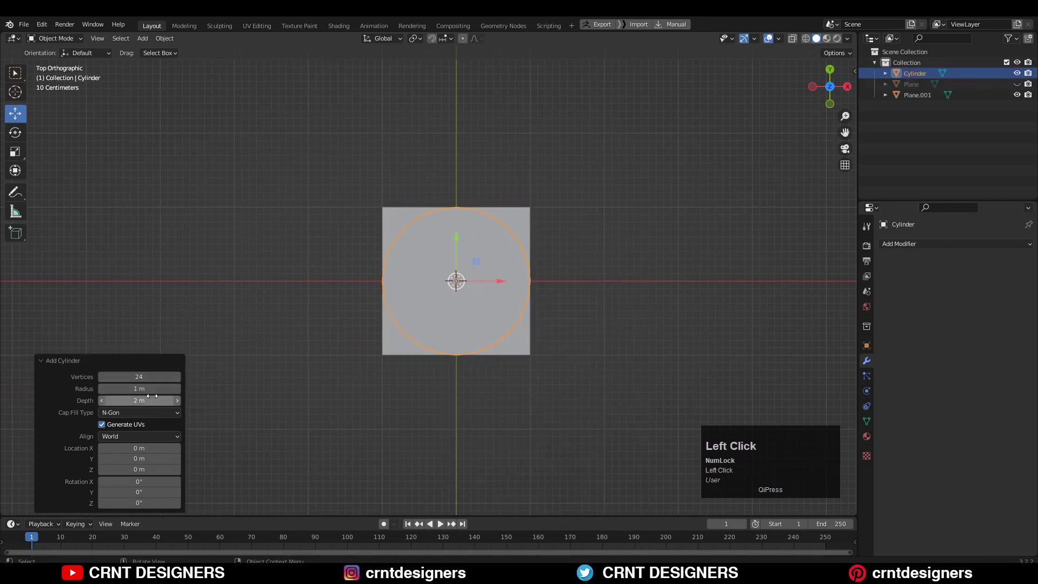
{"action": "left_click", "coordinate": [663, 289]}
{"action": "left_click", "coordinate": [915, 74]}
Scale the cylinder uniformly by 0.4 and rotate it -90 degrees in the right side view so it lies along Y
{"action": "key", "text": "s"}
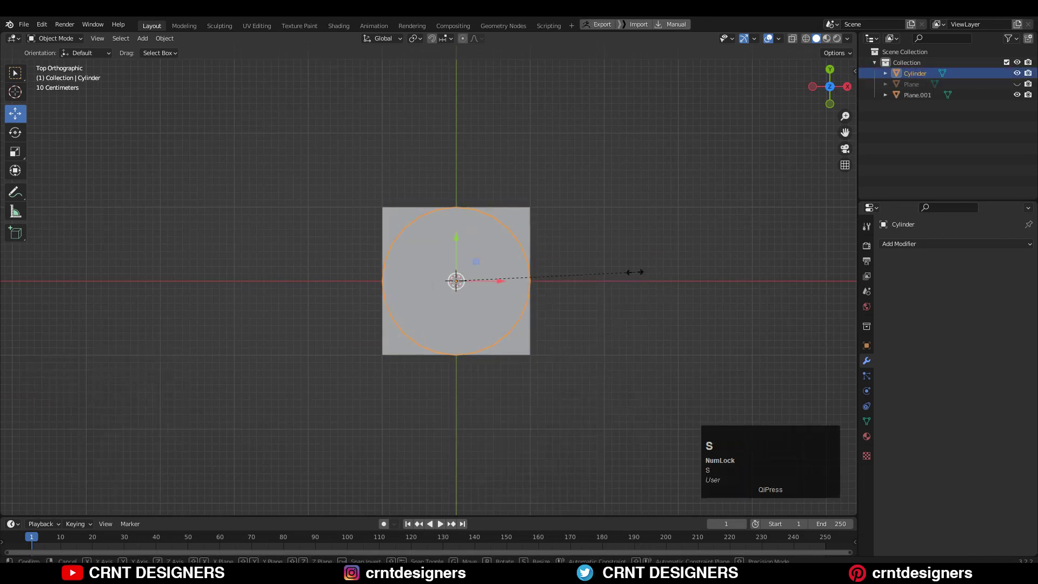
{"action": "left_click", "coordinate": [542, 275], "text": "ctrl"}
{"action": "left_click", "coordinate": [847, 86]}
{"action": "key", "text": "r"}
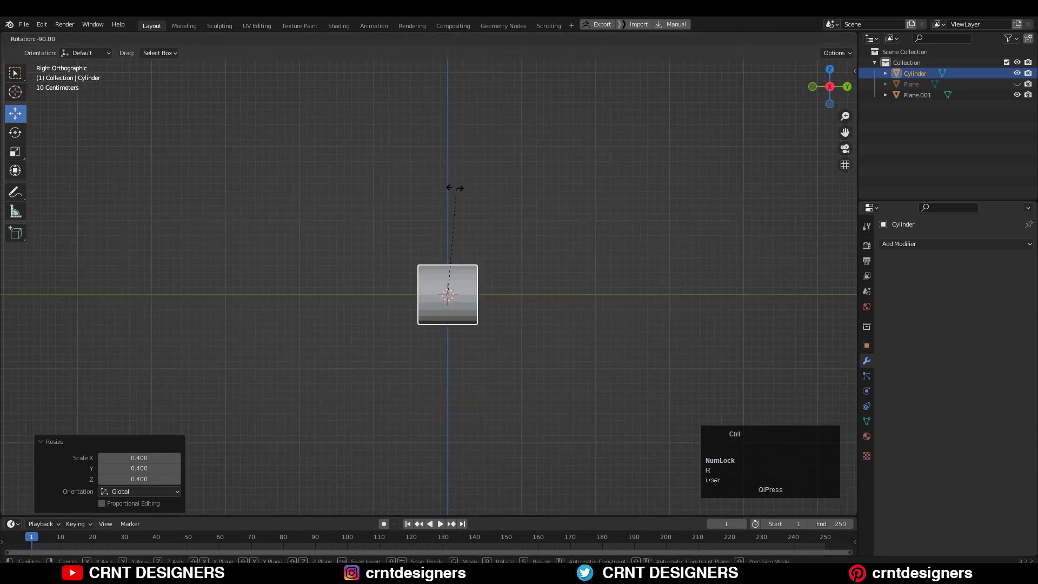
{"action": "left_click", "coordinate": [455, 188], "text": "ctrl"}
Lengthen the cylinder by scaling it 2.5 along the Y axis
{"action": "key", "text": "s"}
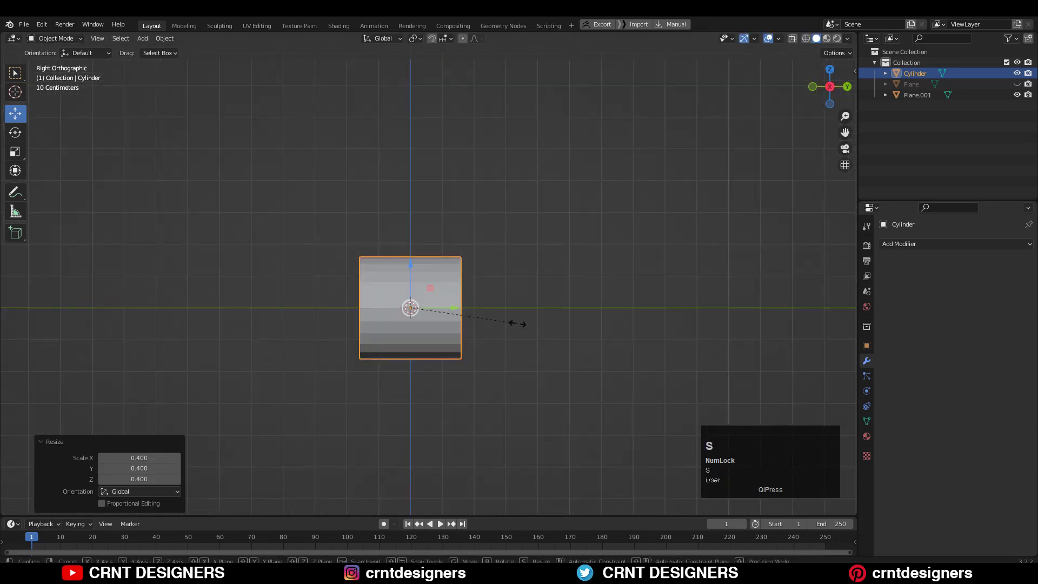
{"action": "key", "text": "y"}
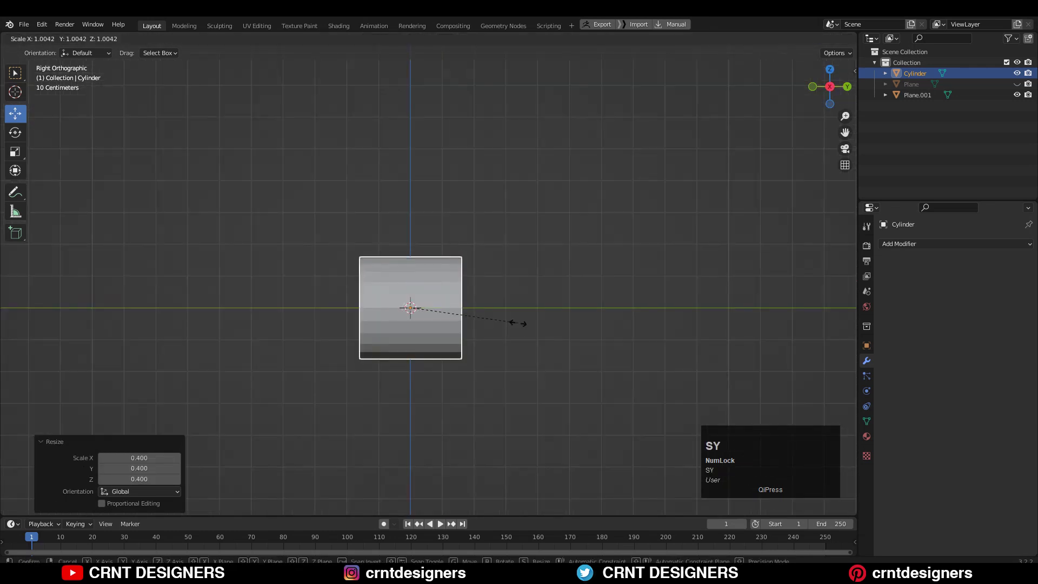
{"action": "left_click", "coordinate": [672, 330]}
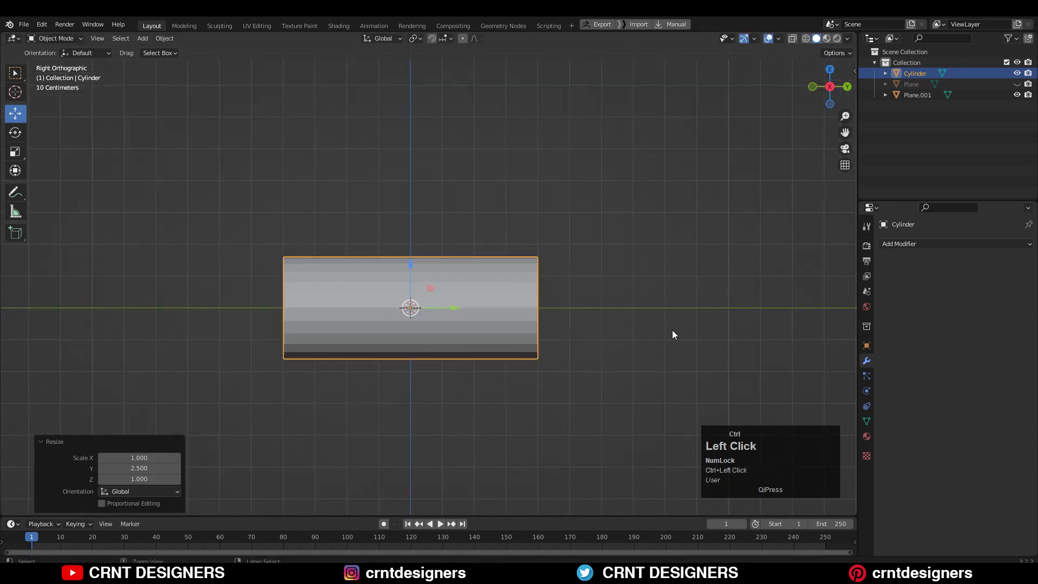
{"action": "middle_click_drag", "start_coordinate": [672, 330], "coordinate": [535, 347]}
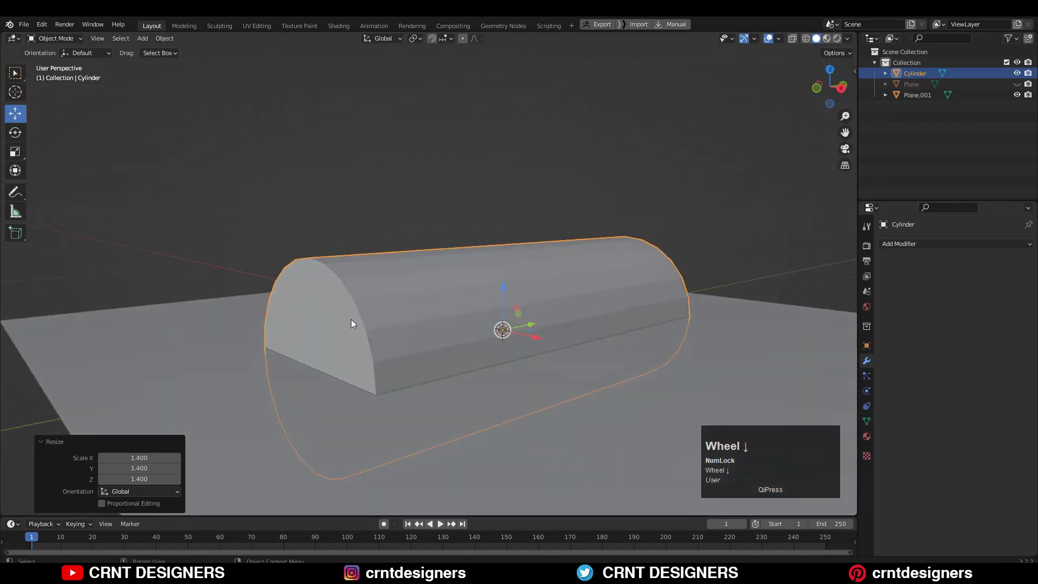
Move the cylinder up 0.4 m along Z, above the plane
{"action": "scroll", "coordinate": [352, 319], "scroll_direction": "down", "scroll_amount": 4}
{"action": "middle_click_drag", "start_coordinate": [352, 319], "coordinate": [398, 347]}
{"action": "left_click", "coordinate": [838, 94]}
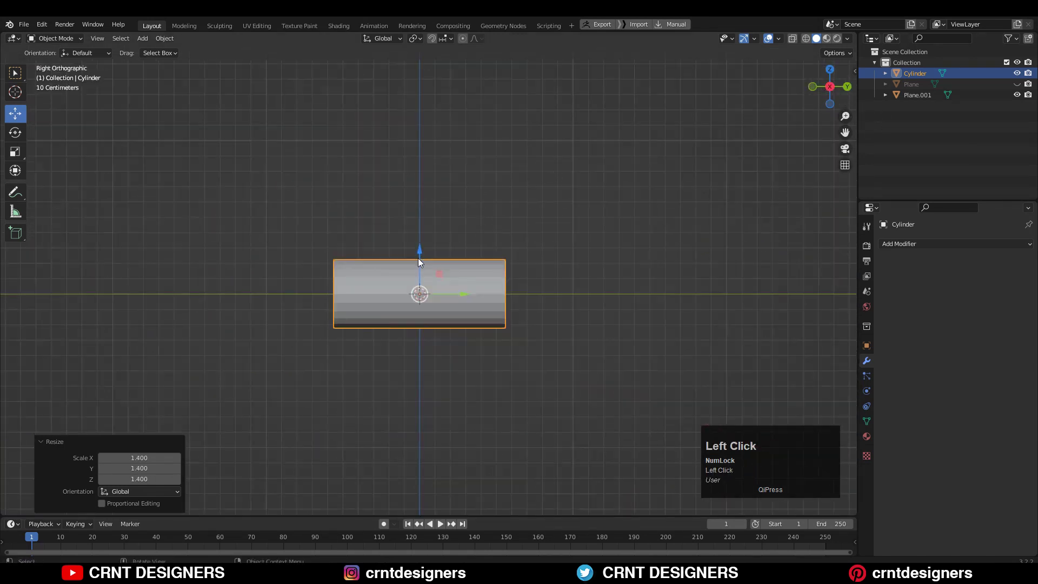
{"action": "left_click_drag", "start_coordinate": [418, 258], "coordinate": [427, 200], "text": "ctrl"}
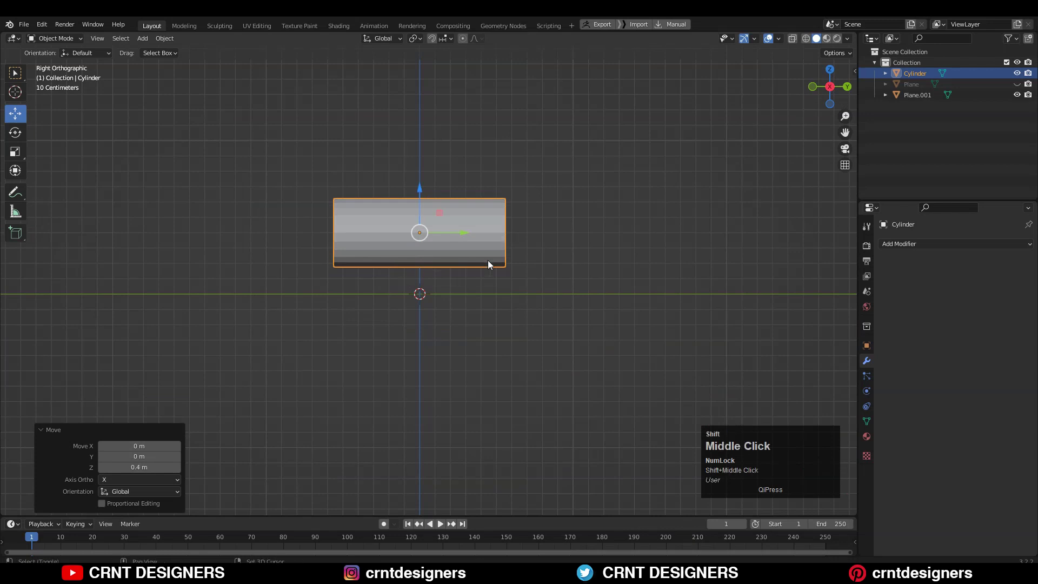
Duplicate the cylinder in place and hide the copy
{"action": "middle_click_drag", "start_coordinate": [381, 254], "coordinate": [540, 253]}
{"action": "scroll", "coordinate": [560, 251], "scroll_direction": "up", "scroll_amount": 4}
{"action": "key", "text": "shift+d"}
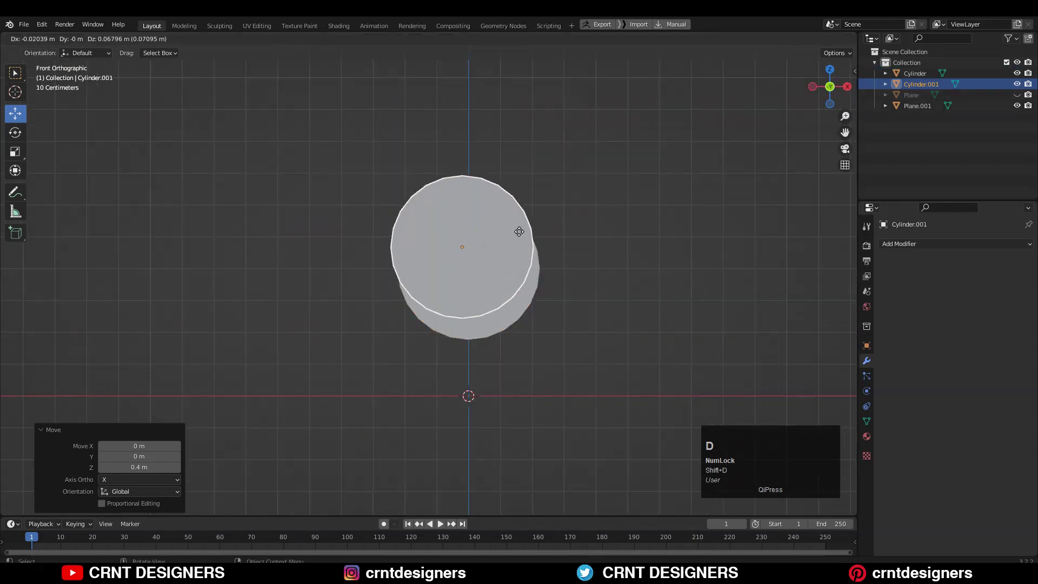
{"action": "right_click", "coordinate": [519, 231]}
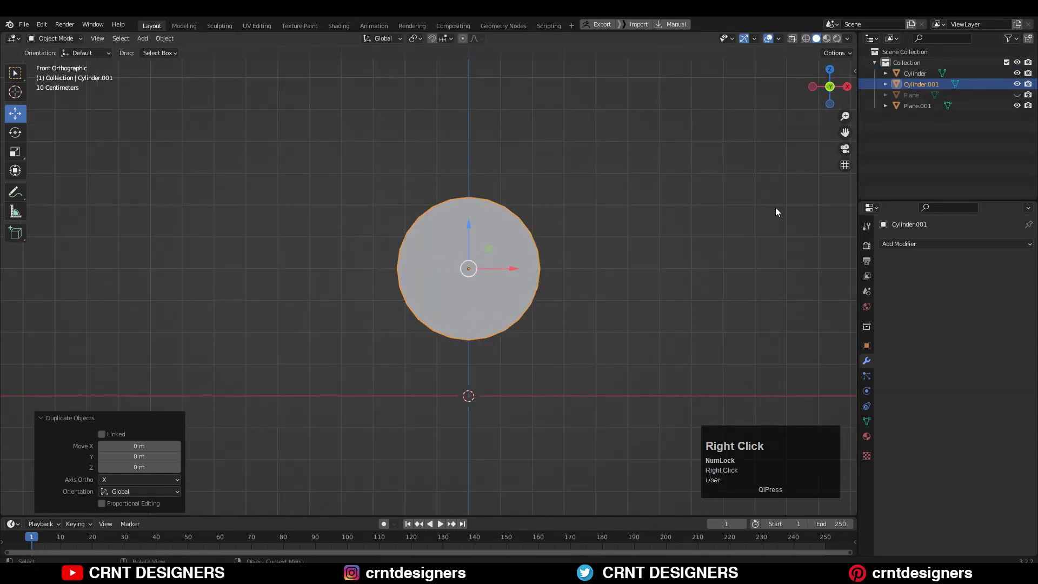
{"action": "left_click", "coordinate": [1018, 84]}
Split the original cylinder's end caps horizontally by connecting the outermost vertex pairs at mid-height, with X-ray on
{"action": "left_click", "coordinate": [418, 218]}
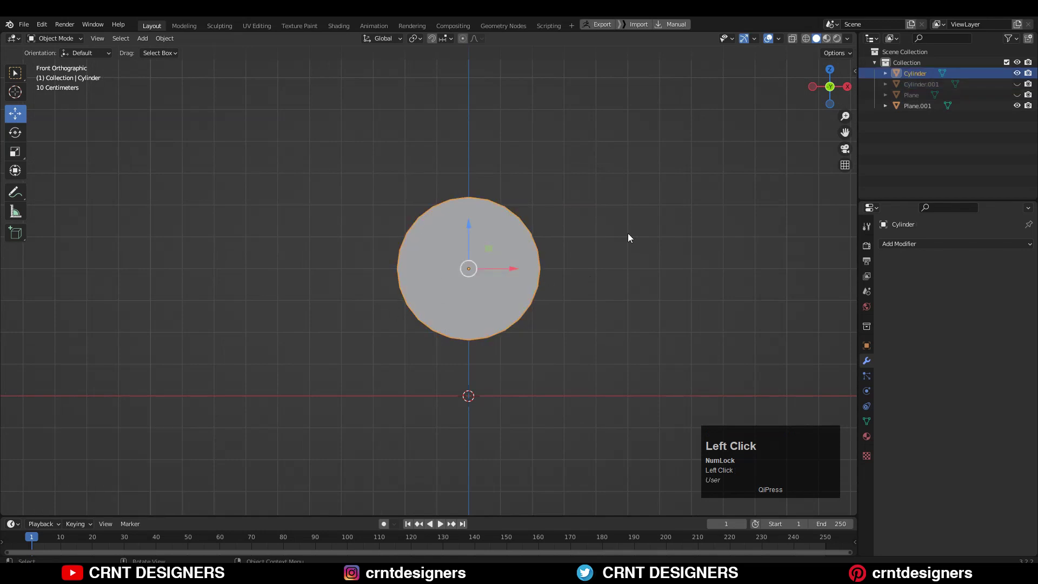
{"action": "key", "text": "Tab"}
{"action": "left_click", "coordinate": [793, 39]}
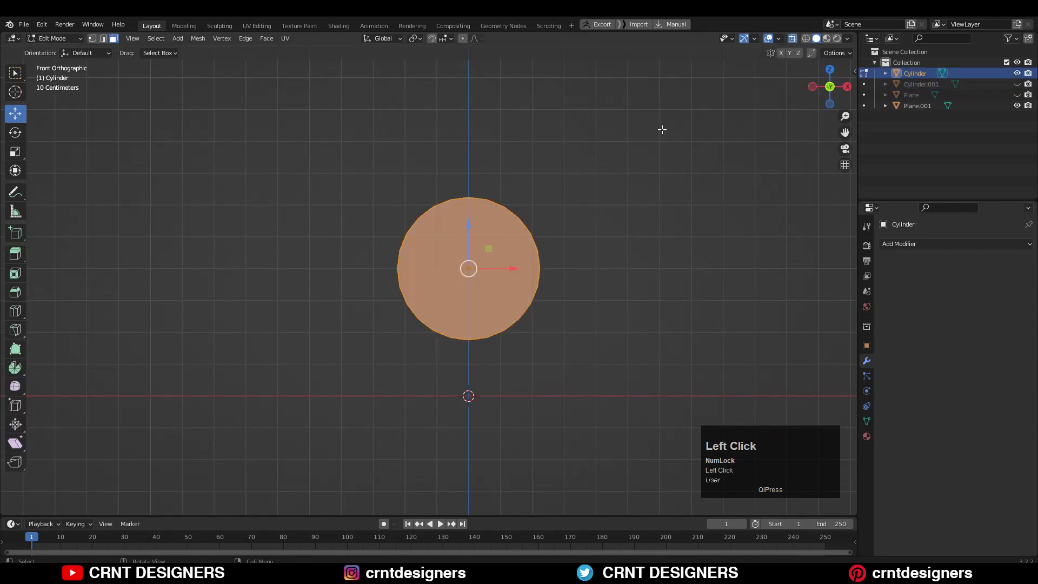
{"action": "key", "text": "1"}
{"action": "scroll", "coordinate": [601, 264], "scroll_direction": "up", "scroll_amount": 1}
{"action": "left_click_drag", "start_coordinate": [606, 262], "coordinate": [392, 274]}
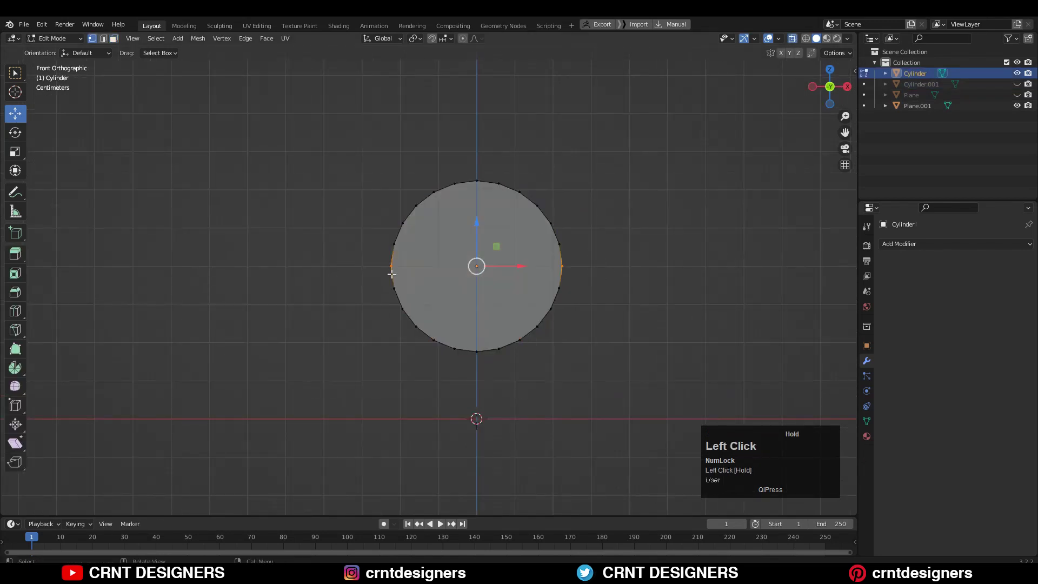
{"action": "right_click", "coordinate": [703, 226]}
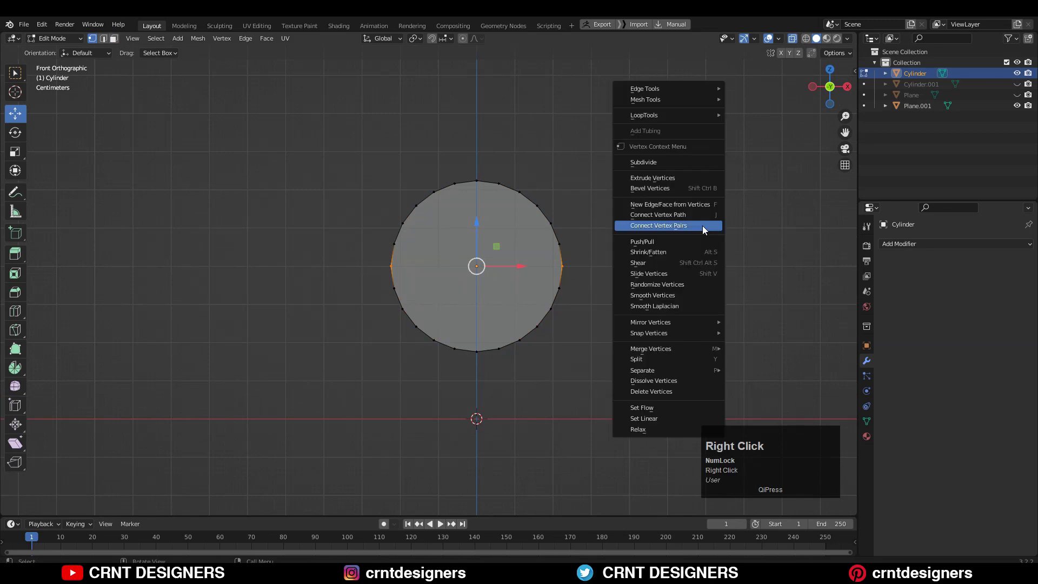
{"action": "left_click", "coordinate": [665, 226]}
Move all vertices of the cylinder's lower half down 0.43 m along Z
{"action": "left_click_drag", "start_coordinate": [586, 284], "coordinate": [271, 386]}
{"action": "middle_click_drag", "start_coordinate": [485, 283], "coordinate": [455, 219], "text": "shift"}
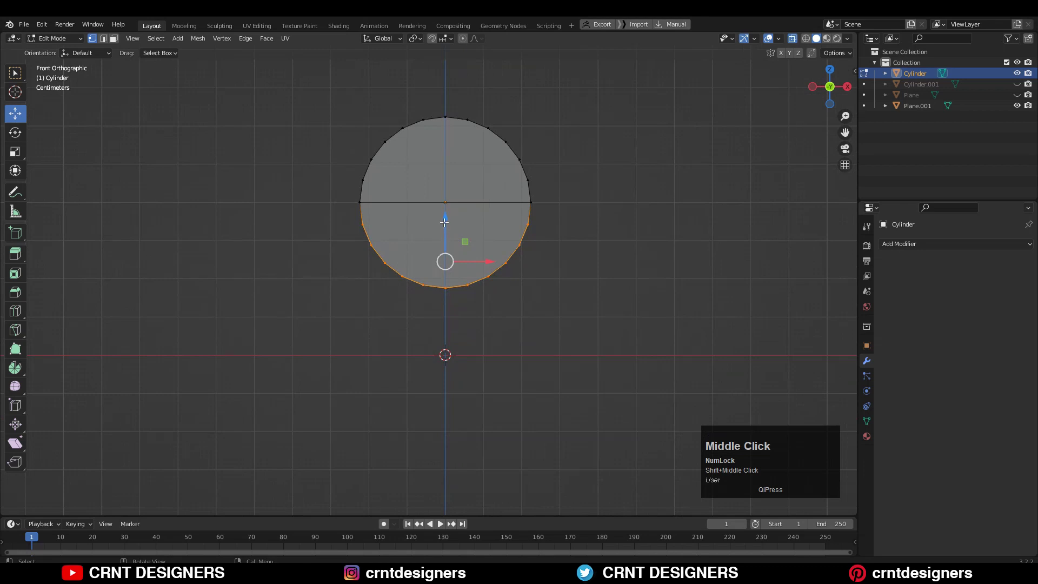
{"action": "left_click_drag", "start_coordinate": [444, 222], "coordinate": [439, 390]}
{"action": "middle_click_drag", "start_coordinate": [645, 362], "coordinate": [650, 344], "text": "shift"}
Flatten the lowered vertices into a level base by scaling them to 0 along Z, and turn X-ray off
{"action": "key", "text": "s"}
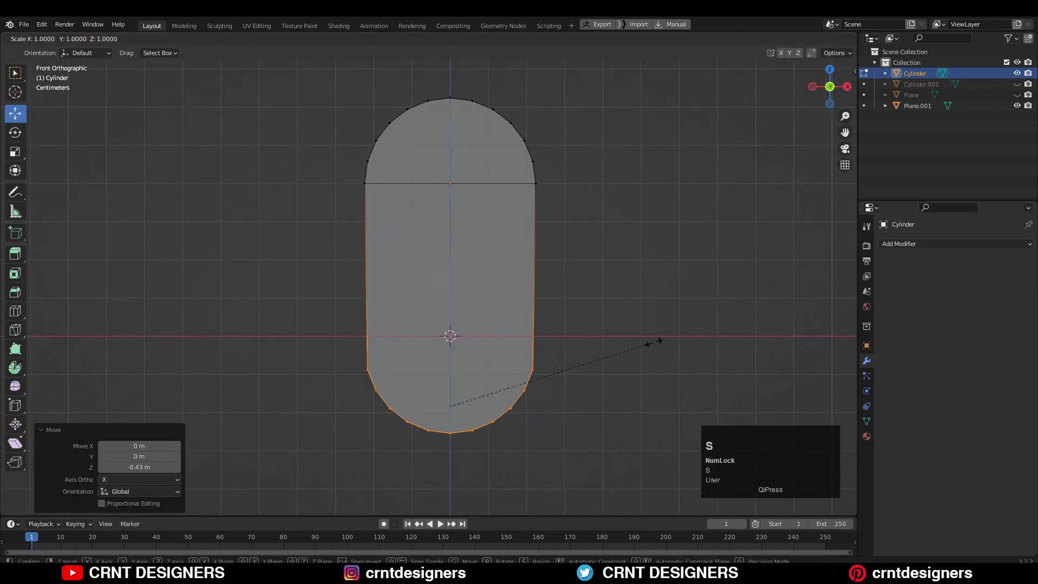
{"action": "key", "text": "z"}
{"action": "key", "text": "0"}
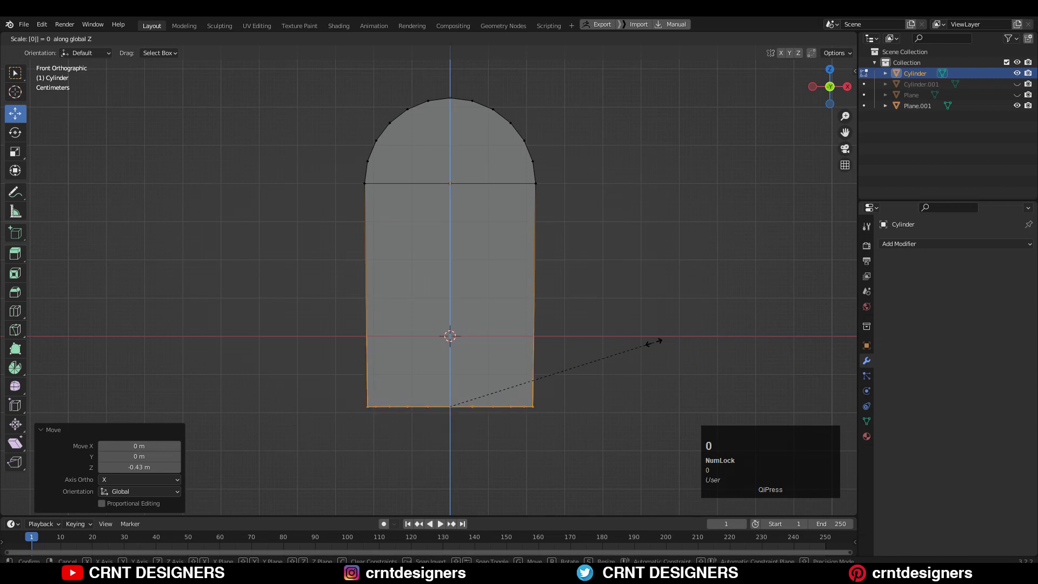
{"action": "left_click", "coordinate": [653, 342]}
{"action": "middle_click_drag", "start_coordinate": [653, 292], "coordinate": [543, 294]}
{"action": "scroll", "coordinate": [542, 294], "scroll_direction": "down", "scroll_amount": 2}
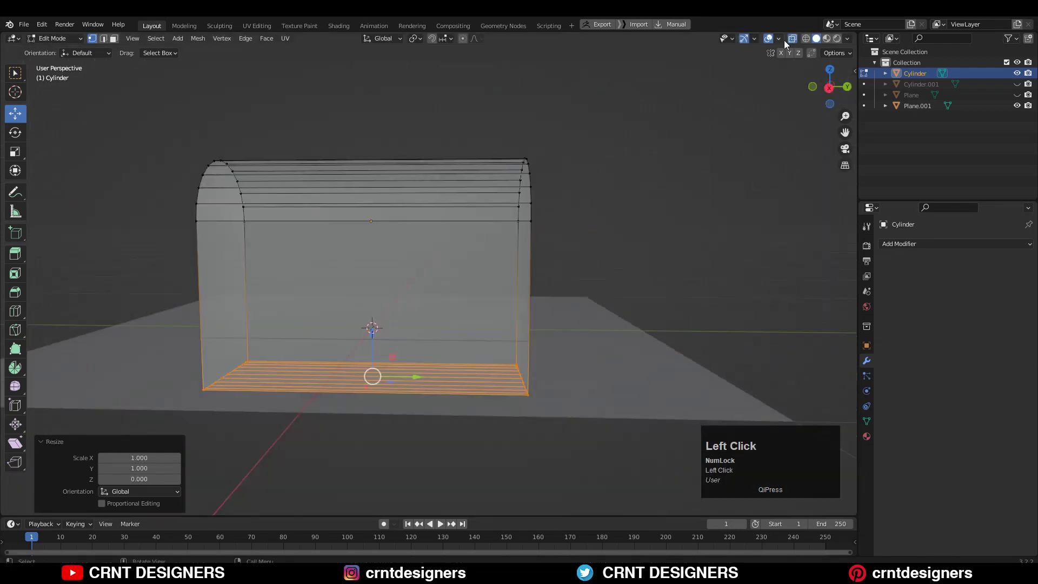
{"action": "middle_click_drag", "start_coordinate": [573, 205], "coordinate": [598, 276]}
Return to Object Mode and scale the arched body uniformly by 1.3
{"action": "key", "text": "Tab"}
{"action": "left_click", "coordinate": [830, 92]}
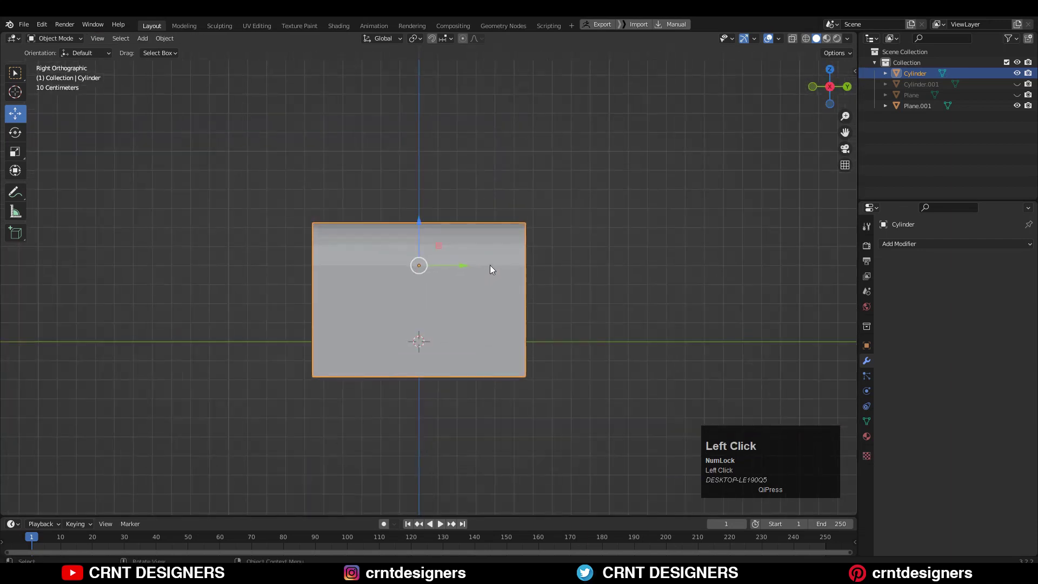
{"action": "middle_click_drag", "start_coordinate": [490, 265], "coordinate": [544, 281]}
{"action": "key", "text": "s"}
{"action": "left_click", "coordinate": [562, 295]}
Lengthen the arched body by scaling it 1.3 along the Y axis
{"action": "key", "text": "s"}
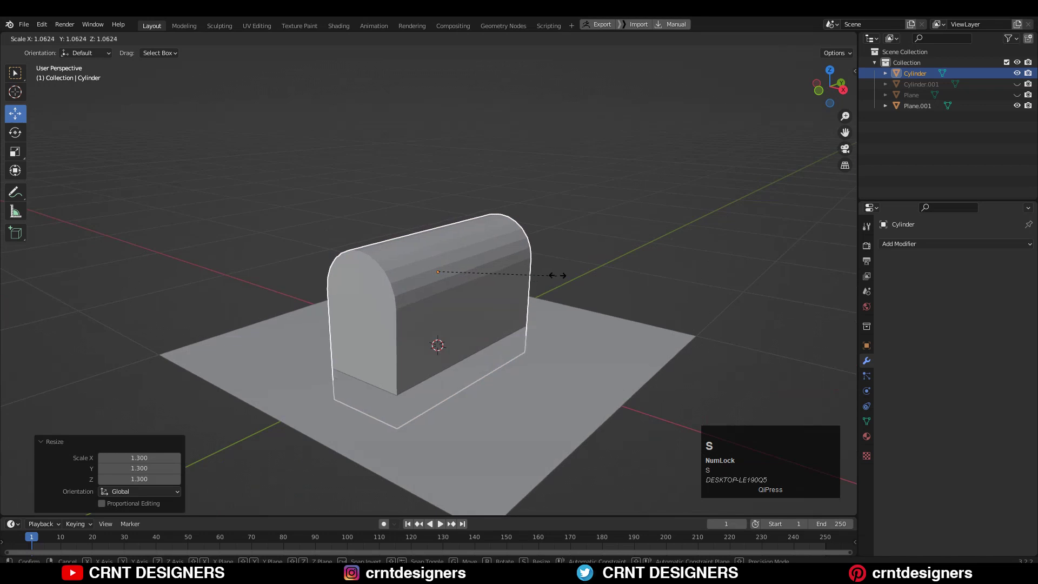
{"action": "key", "text": "y"}
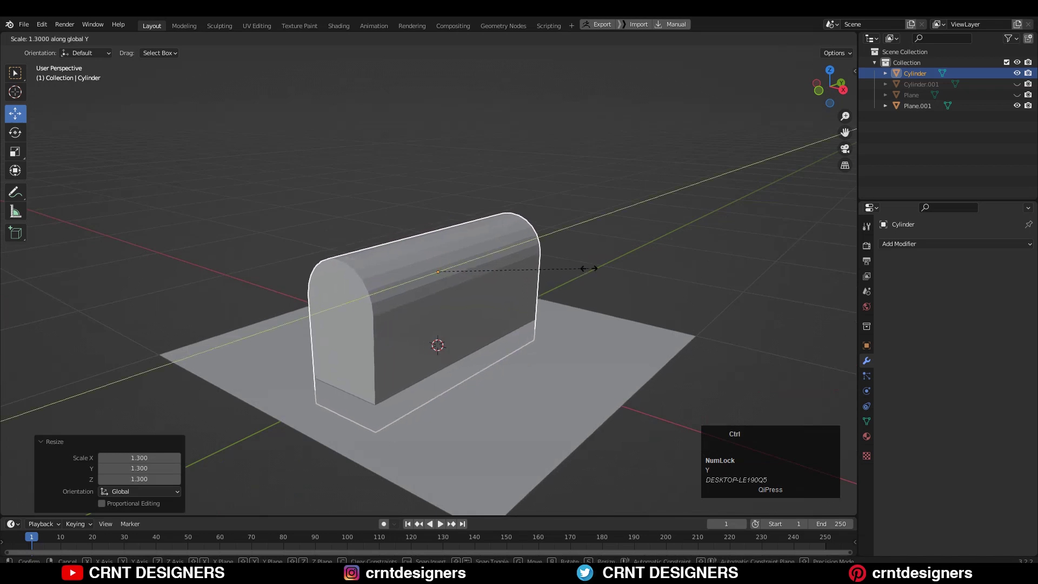
{"action": "left_click", "coordinate": [596, 246]}
{"action": "middle_click_drag", "start_coordinate": [596, 246], "coordinate": [530, 228]}
{"action": "left_click", "coordinate": [489, 252]}
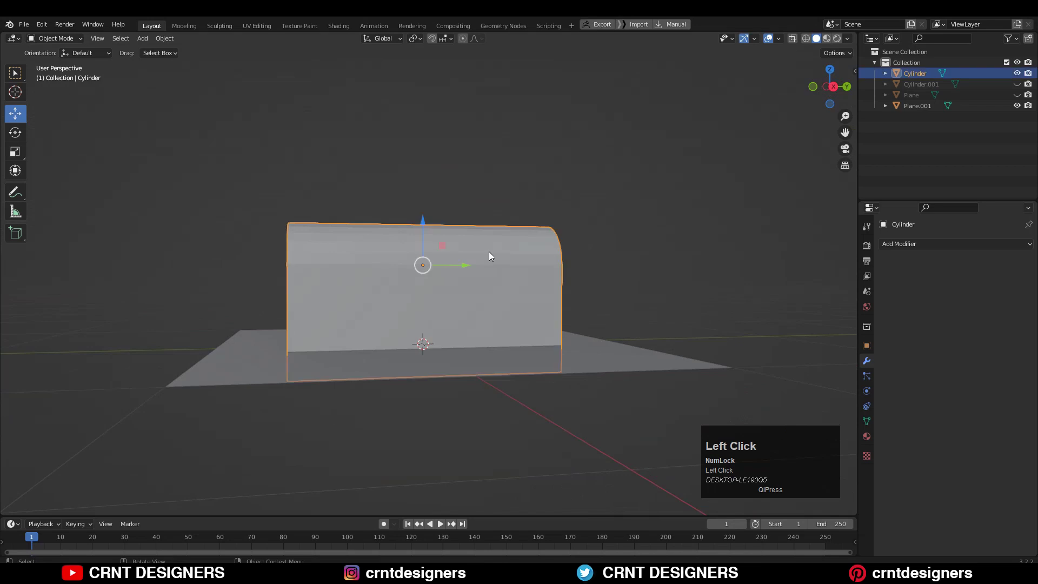
In Edit Mode from the right orthographic view, knife a slanted line through the whole arched body near its -Y end, from roof to base
{"action": "left_click", "coordinate": [834, 86]}
{"action": "scroll", "coordinate": [605, 224], "scroll_direction": "up", "scroll_amount": 2}
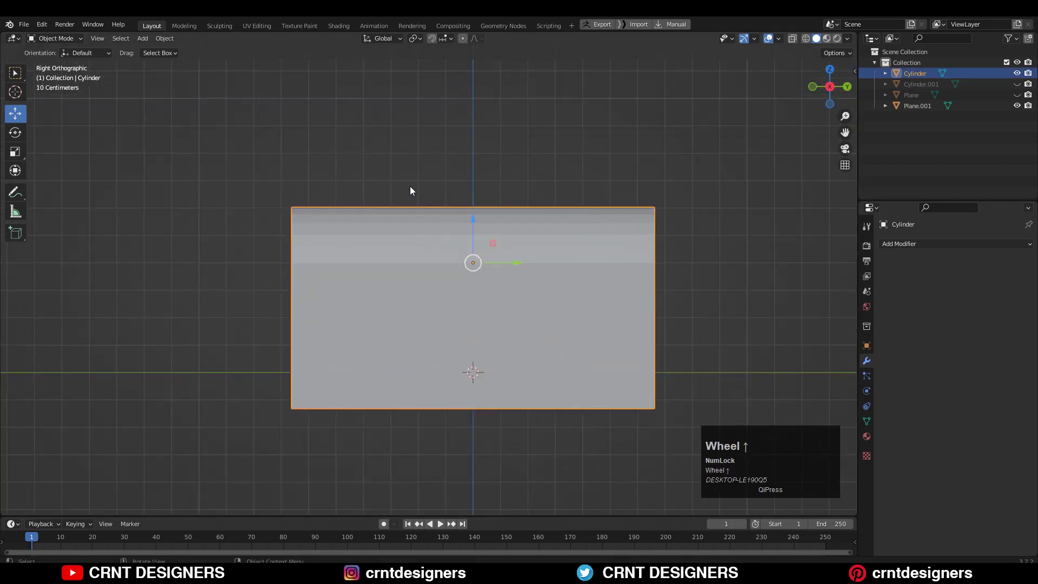
{"action": "key", "text": "Tab"}
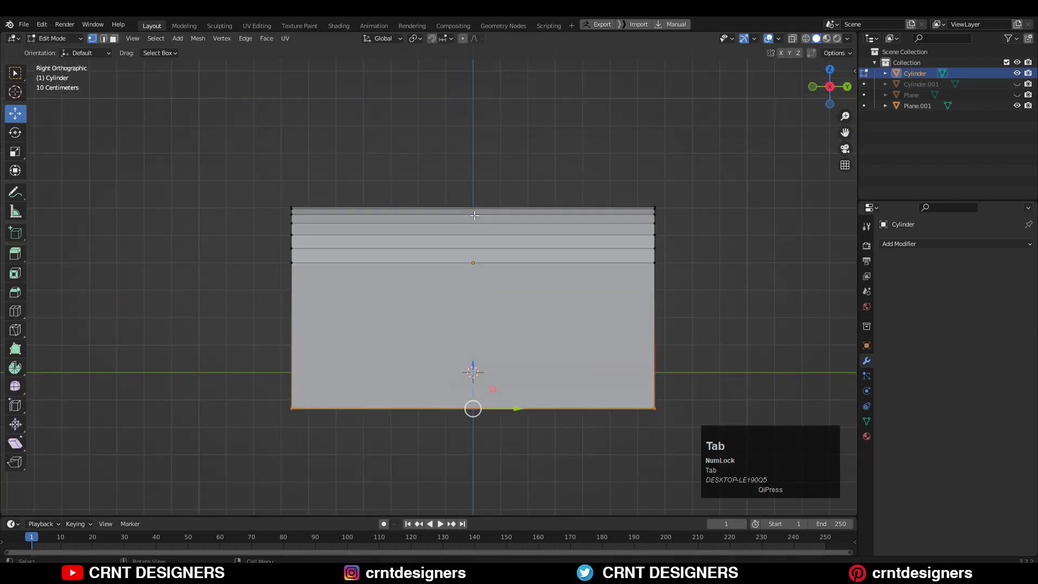
{"action": "left_click", "coordinate": [16, 331]}
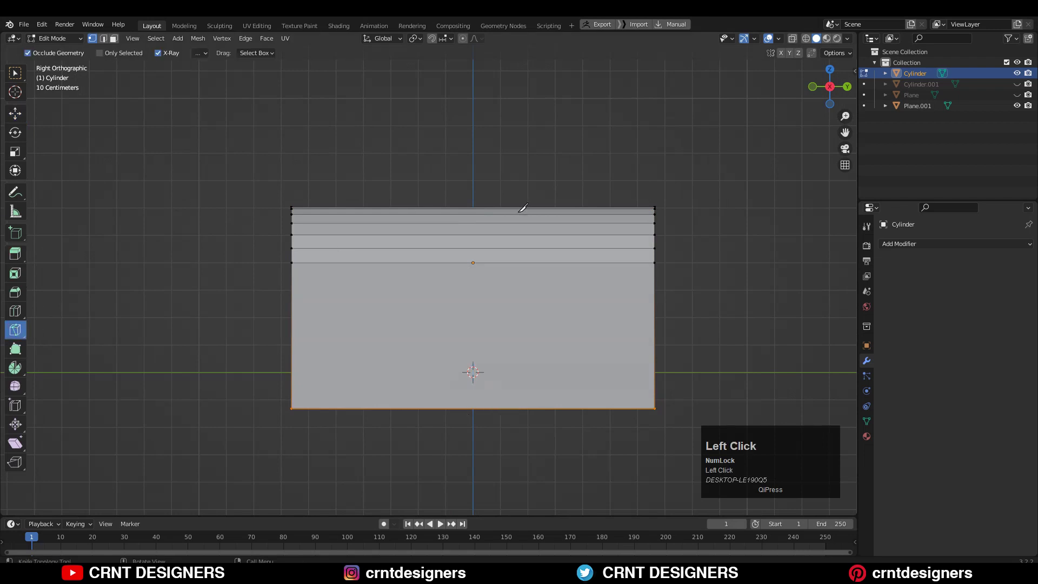
{"action": "scroll", "coordinate": [549, 194], "scroll_direction": "up", "scroll_amount": 1}
{"action": "middle_click_drag", "start_coordinate": [449, 200], "coordinate": [492, 130], "text": "shift"}
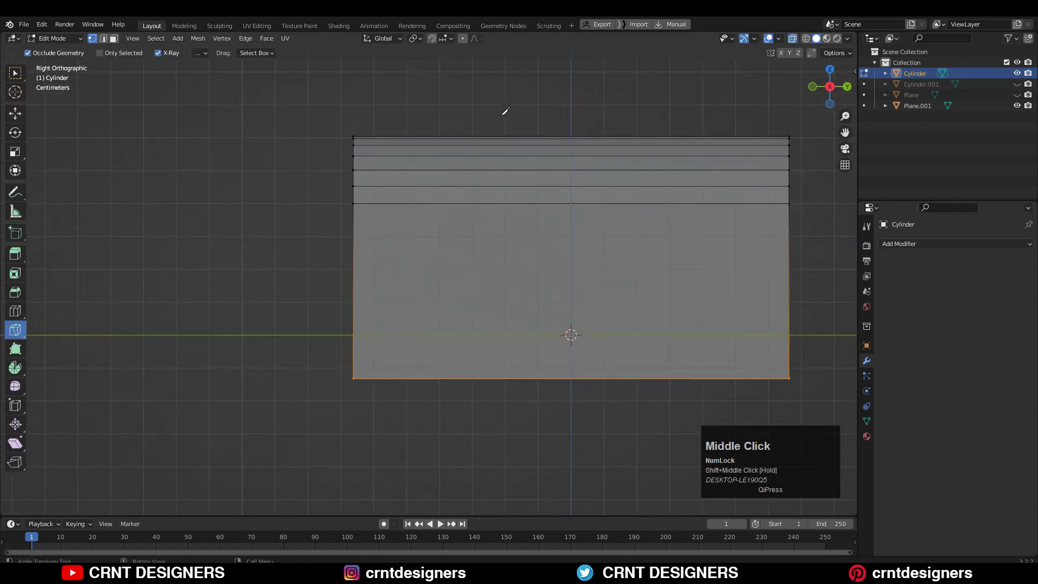
{"action": "left_click", "coordinate": [502, 117]}
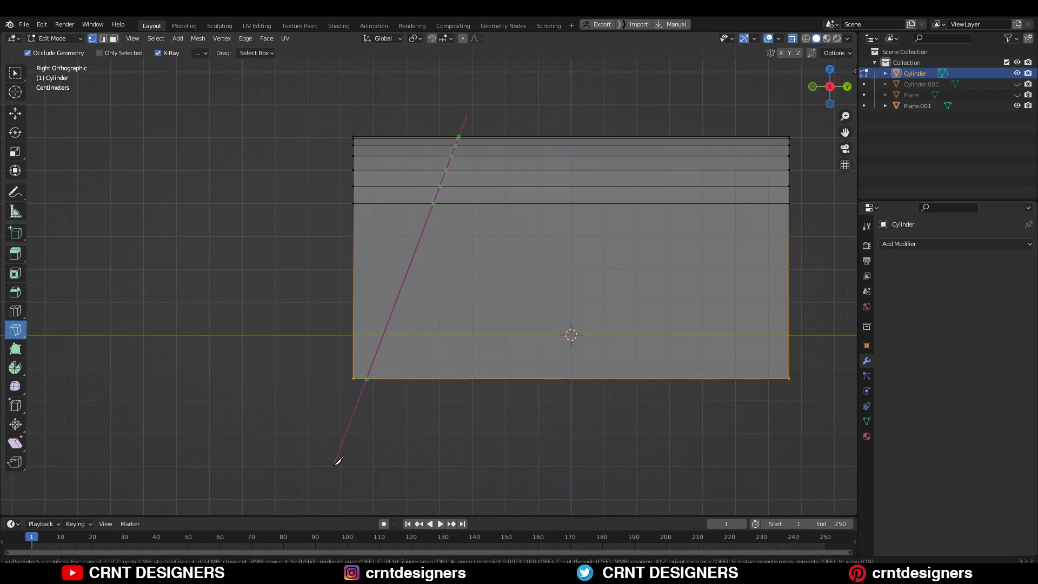
{"action": "key", "text": "c"}
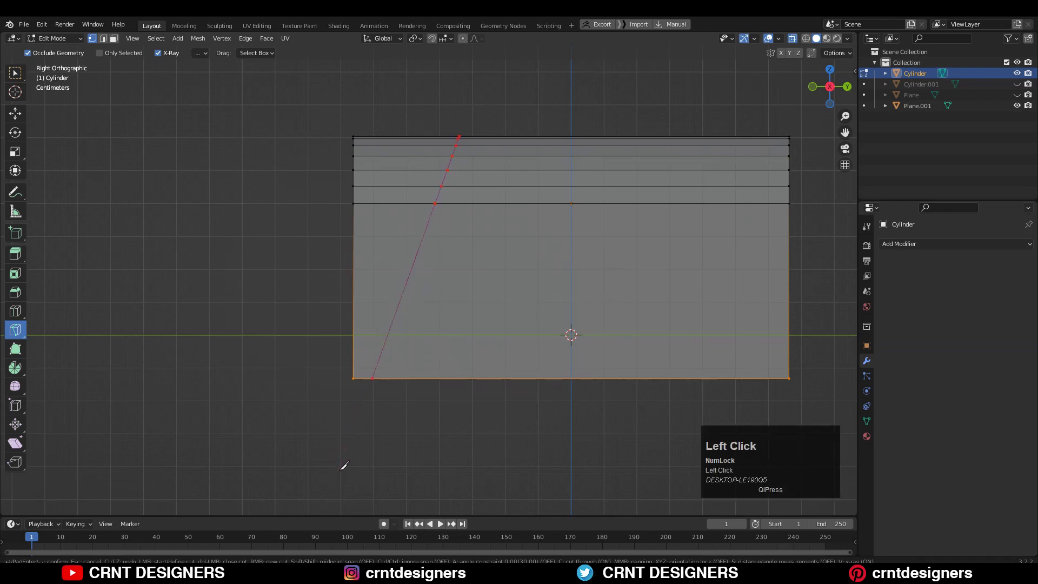
{"action": "key", "text": "space"}
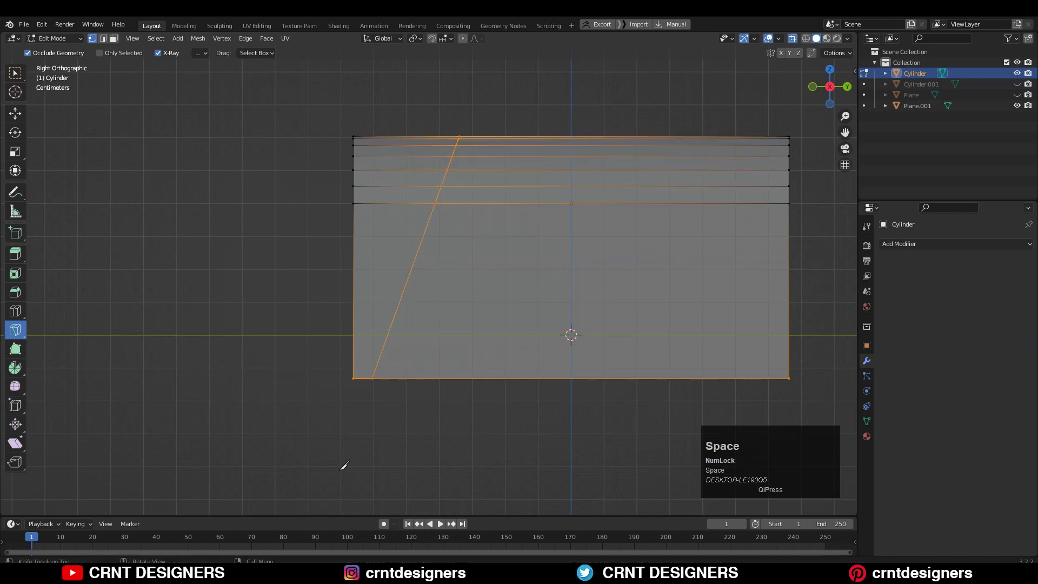
Turn X-ray off and delete the faces of the end section cut off by the slanted line, including its end cap
{"action": "middle_click_drag", "start_coordinate": [407, 240], "coordinate": [398, 294]}
{"action": "scroll", "coordinate": [397, 302], "scroll_direction": "up", "scroll_amount": 2}
{"action": "scroll", "coordinate": [396, 302], "scroll_direction": "up", "scroll_amount": 1}
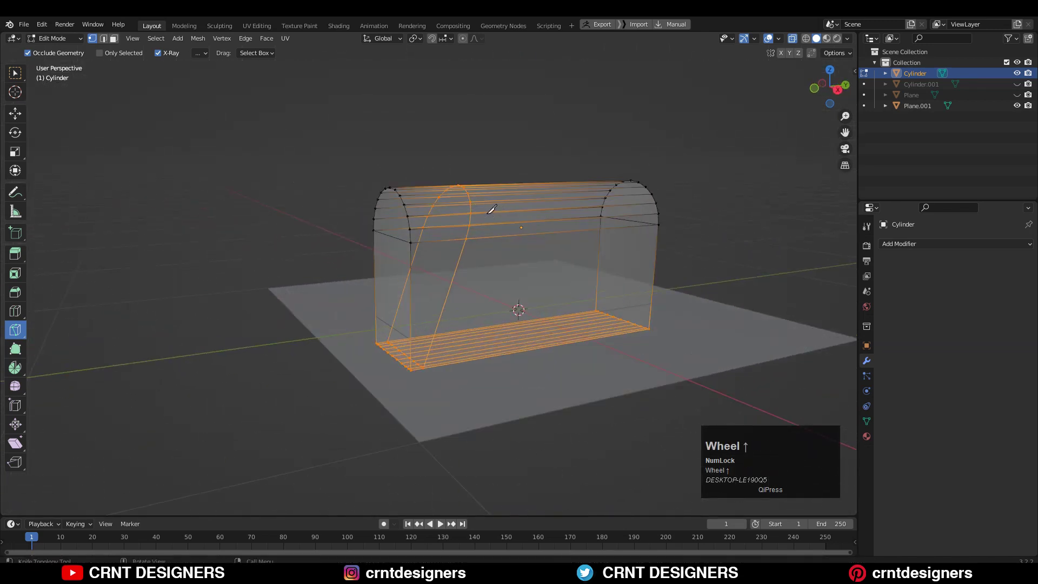
{"action": "key", "text": "3"}
{"action": "left_click", "coordinate": [797, 39]}
{"action": "left_click", "coordinate": [406, 240], "text": "alt"}
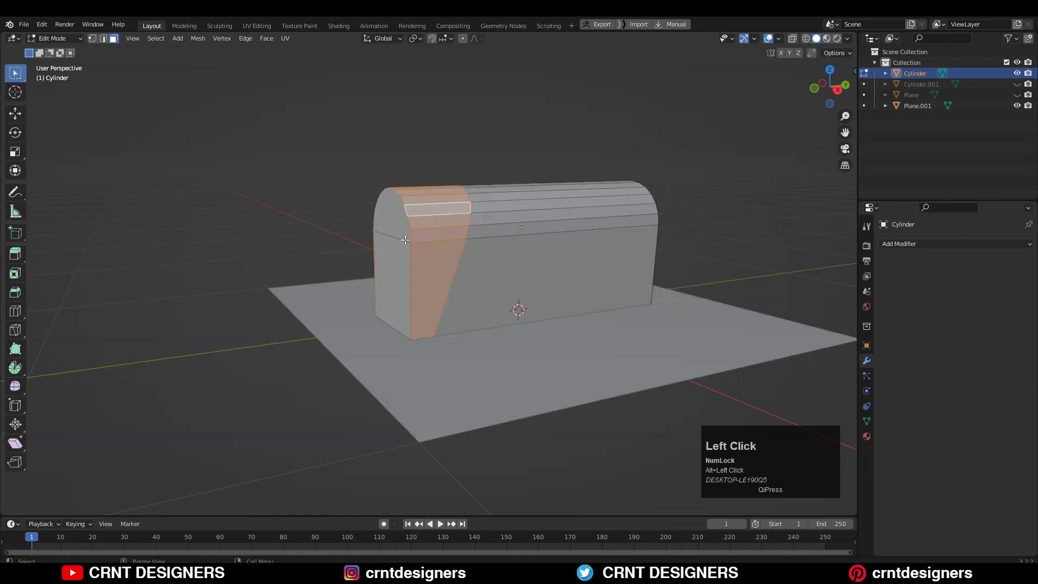
{"action": "left_click", "coordinate": [392, 230], "text": "shift"}
{"action": "middle_click_drag", "start_coordinate": [392, 230], "coordinate": [514, 295]}
{"action": "key", "text": "x"}
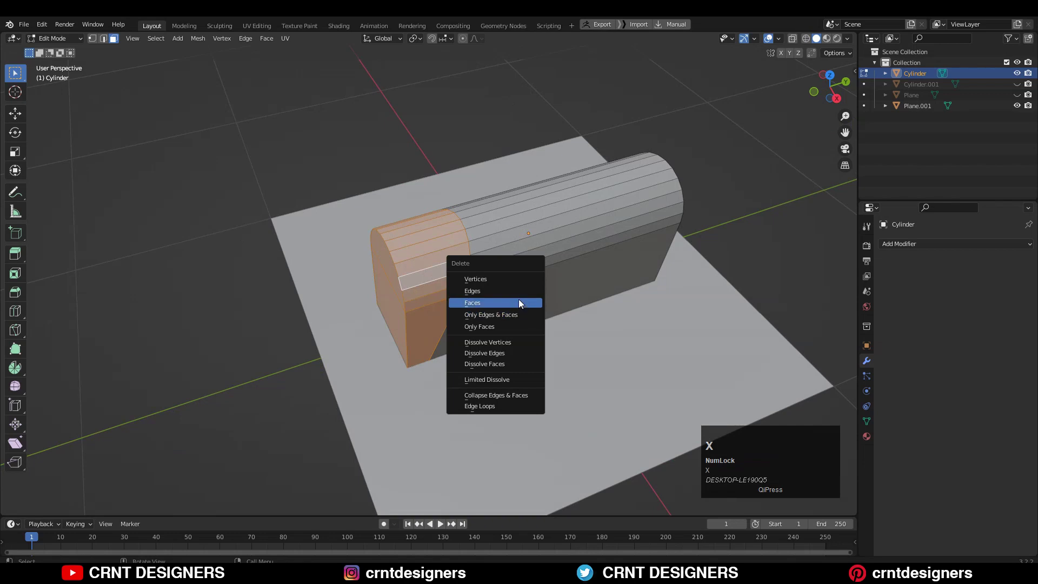
{"action": "left_click", "coordinate": [518, 303]}
Select the open edge loop at the slanted end of the arched body and fill it with a face
{"action": "key", "text": "KP_2"}
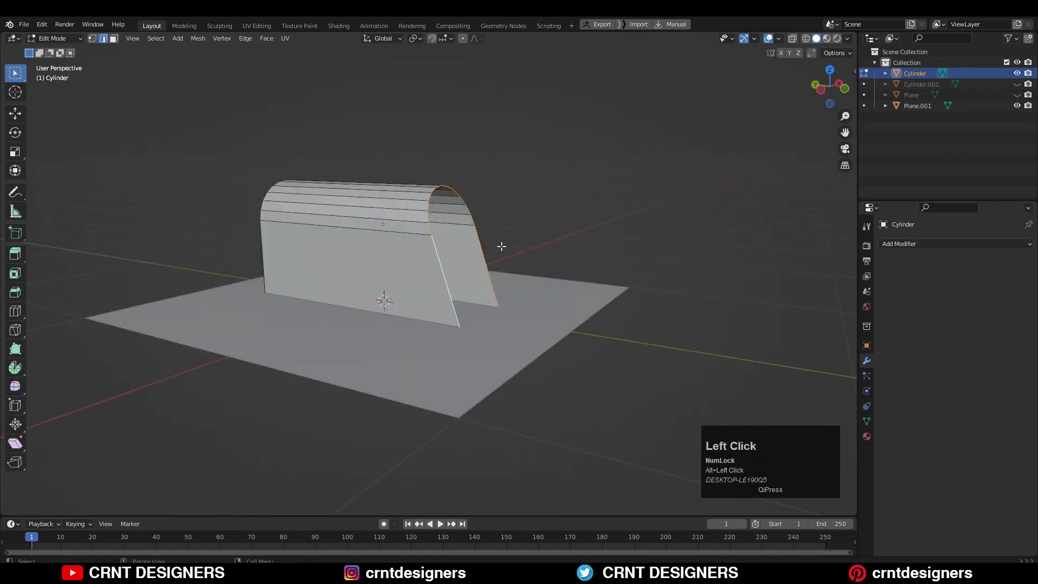
{"action": "key", "text": "f"}
{"action": "middle_click_drag", "start_coordinate": [502, 247], "coordinate": [472, 309]}
Symmetrize the whole mesh with direction +Z to -Z so both ends of the arched body are slanted
{"action": "key", "text": "a"}
{"action": "left_click", "coordinate": [198, 39]}
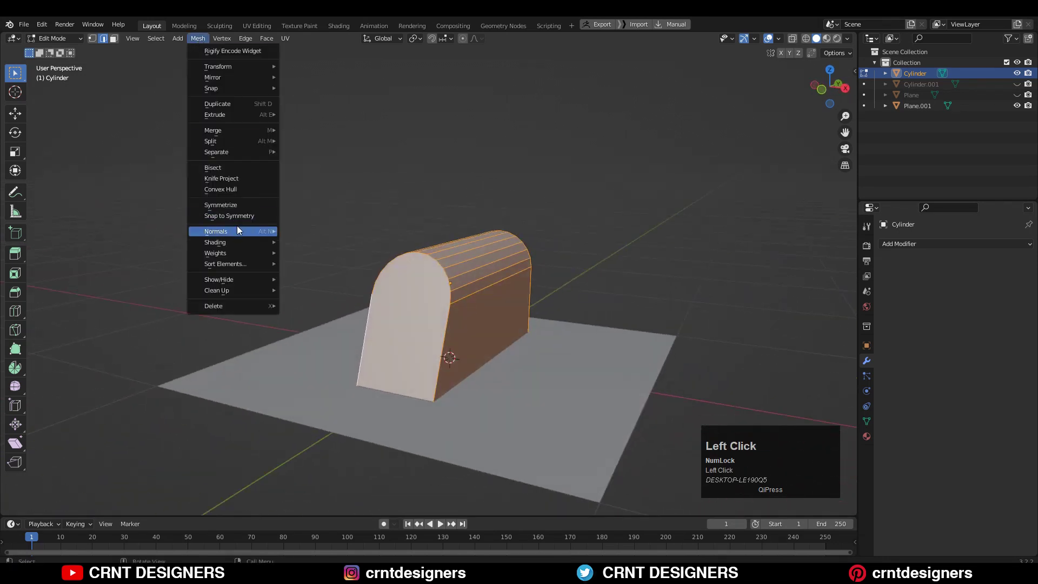
{"action": "left_click", "coordinate": [239, 205]}
{"action": "middle_click_drag", "start_coordinate": [470, 254], "coordinate": [212, 444]}
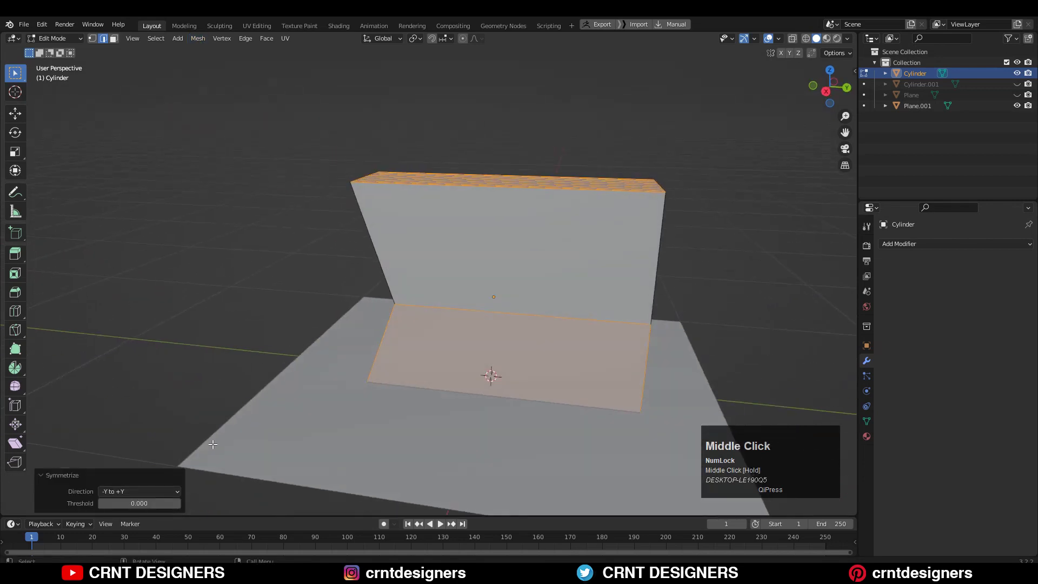
{"action": "left_click", "coordinate": [164, 492]}
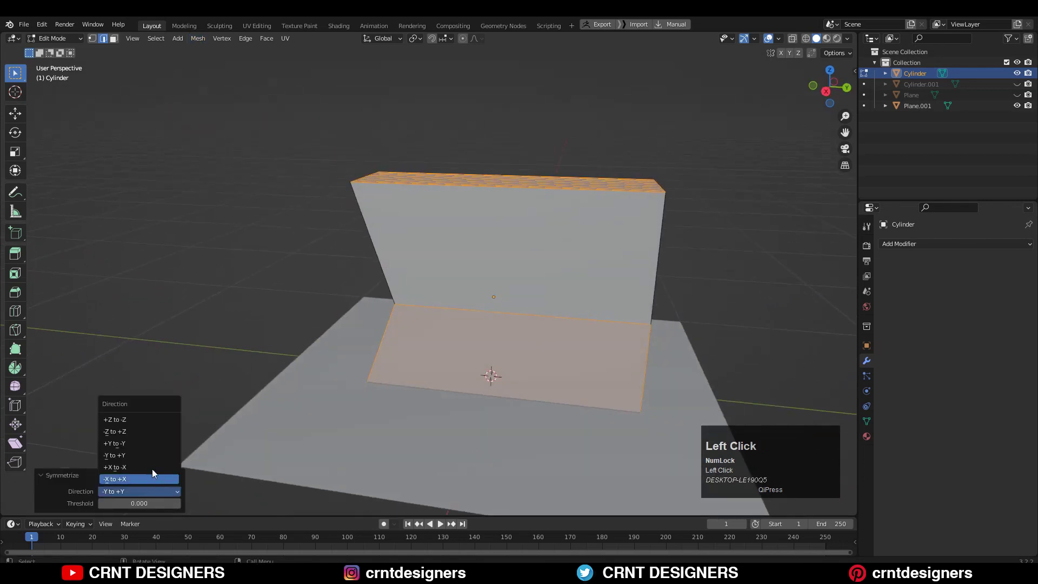
{"action": "left_click", "coordinate": [136, 423]}
{"action": "middle_click_drag", "start_coordinate": [136, 423], "coordinate": [804, 159]}
{"action": "left_click", "coordinate": [829, 86]}
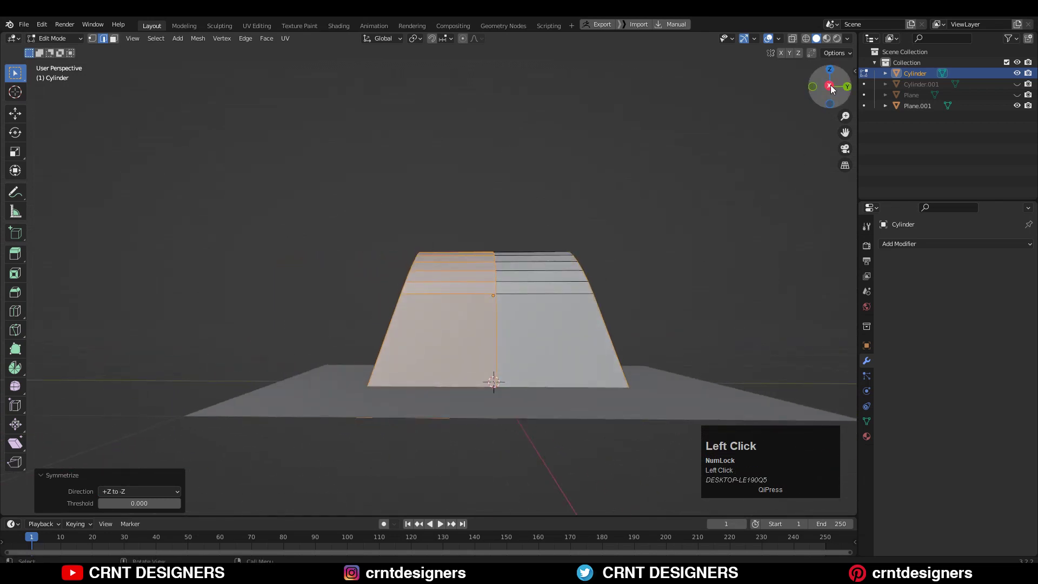
Undo the last changes made to the arched body
{"action": "key", "text": "ctrl+z"}
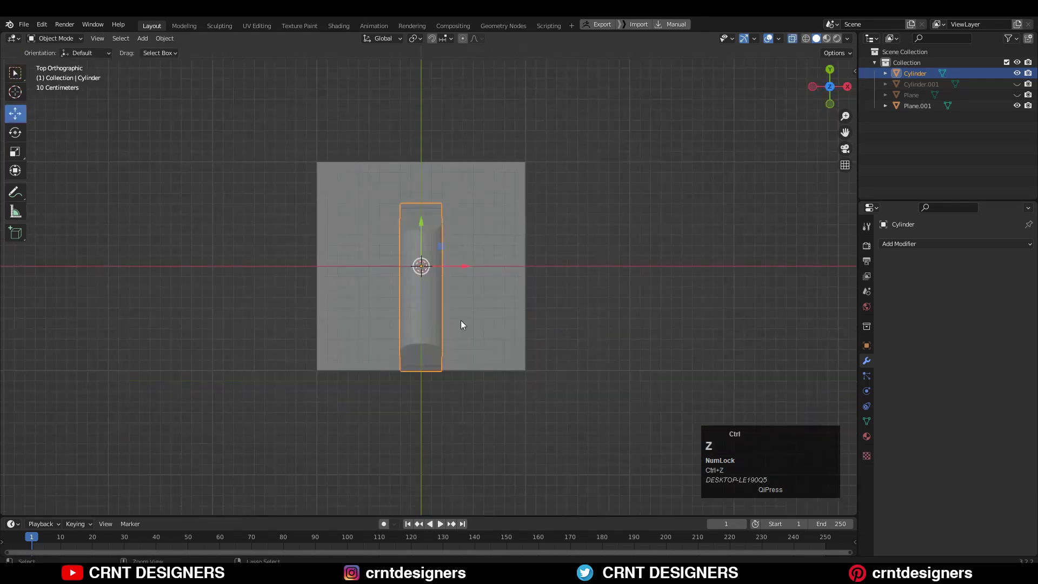
{"action": "key", "text": "ctrl+z"}
{"action": "key", "text": "ctrl+z"}
Connect the two vertices at the foot of the arch across the slanted end face and divide the new edge with one centred loop cut
{"action": "left_click_drag", "start_coordinate": [421, 284], "coordinate": [418, 300]}
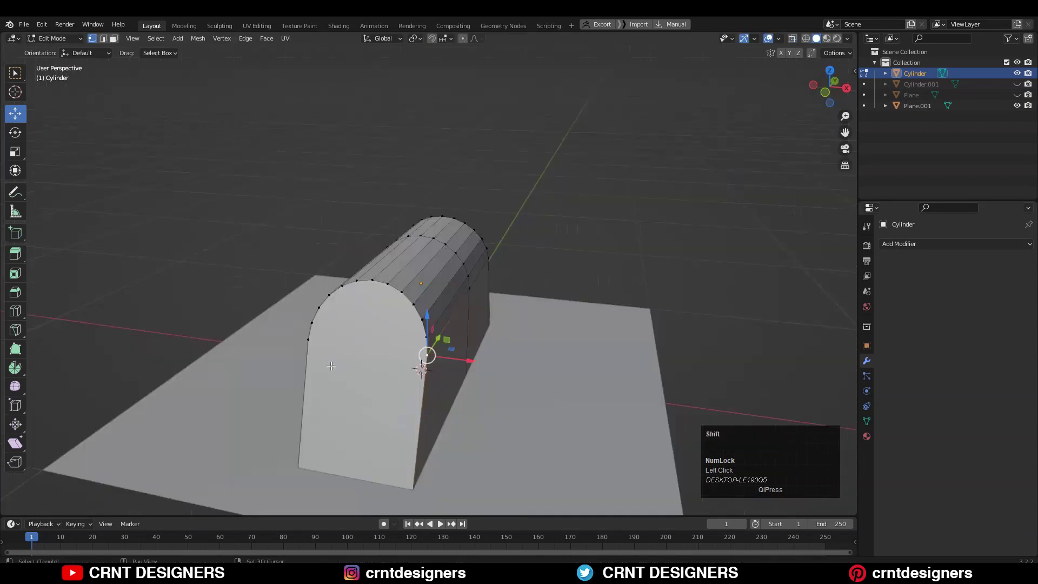
{"action": "left_click", "coordinate": [304, 344], "text": "shift"}
{"action": "right_click", "coordinate": [370, 355]}
{"action": "left_click", "coordinate": [370, 350]}
{"action": "middle_click_drag", "start_coordinate": [389, 362], "coordinate": [426, 328], "text": "shift"}
{"action": "right_click", "coordinate": [421, 317]}
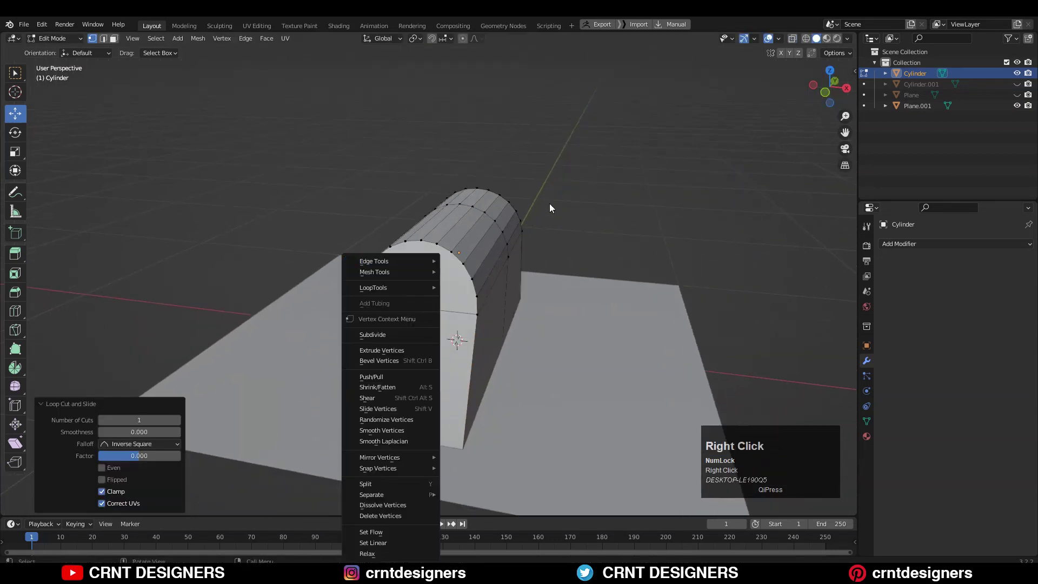
Connect the new centre vertex of the end face vertically to the arch's top vertex and to the middle vertex of the base
{"action": "left_click", "coordinate": [432, 237]}
{"action": "left_click", "coordinate": [420, 240], "text": "shift"}
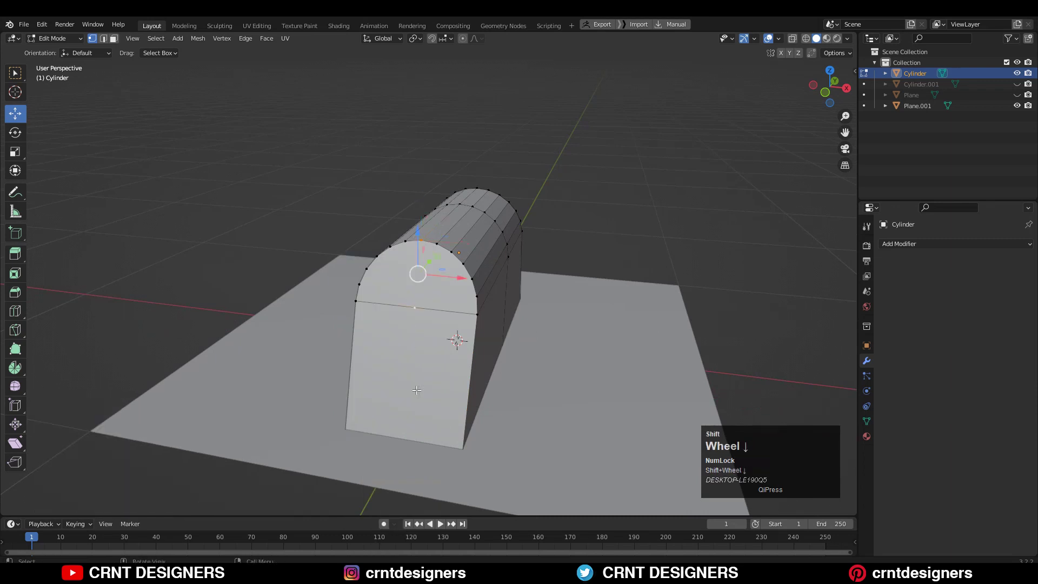
{"action": "middle_click_drag", "start_coordinate": [416, 390], "coordinate": [453, 284]}
{"action": "right_click", "coordinate": [453, 284]}
{"action": "left_click", "coordinate": [542, 232]}
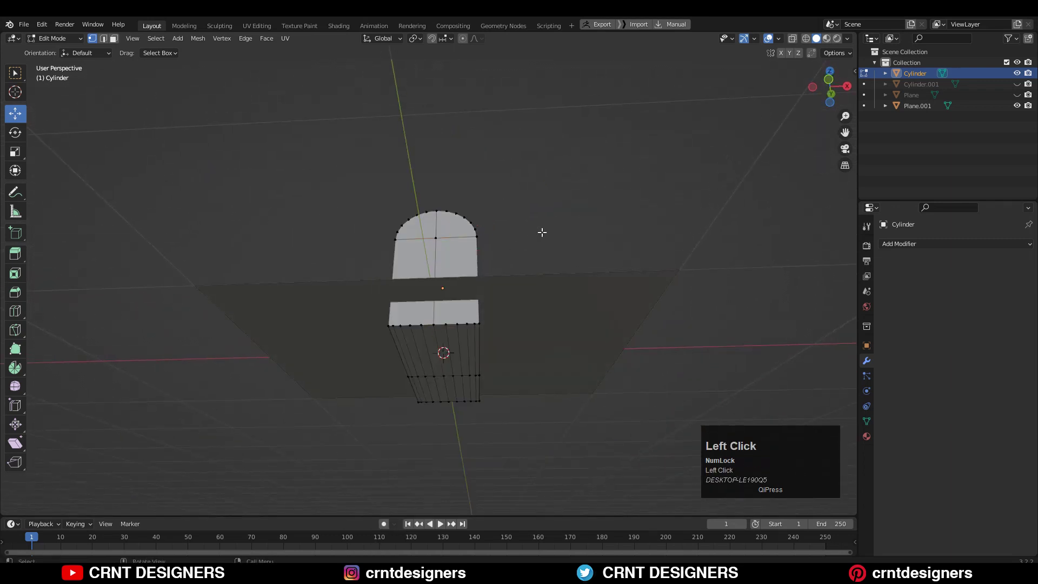
Symmetrize the whole mesh again to copy the divided end face to the other end, and return to Object Mode
{"action": "middle_click_drag", "start_coordinate": [542, 232], "coordinate": [533, 352]}
{"action": "key", "text": "a"}
{"action": "left_click", "coordinate": [200, 38]}
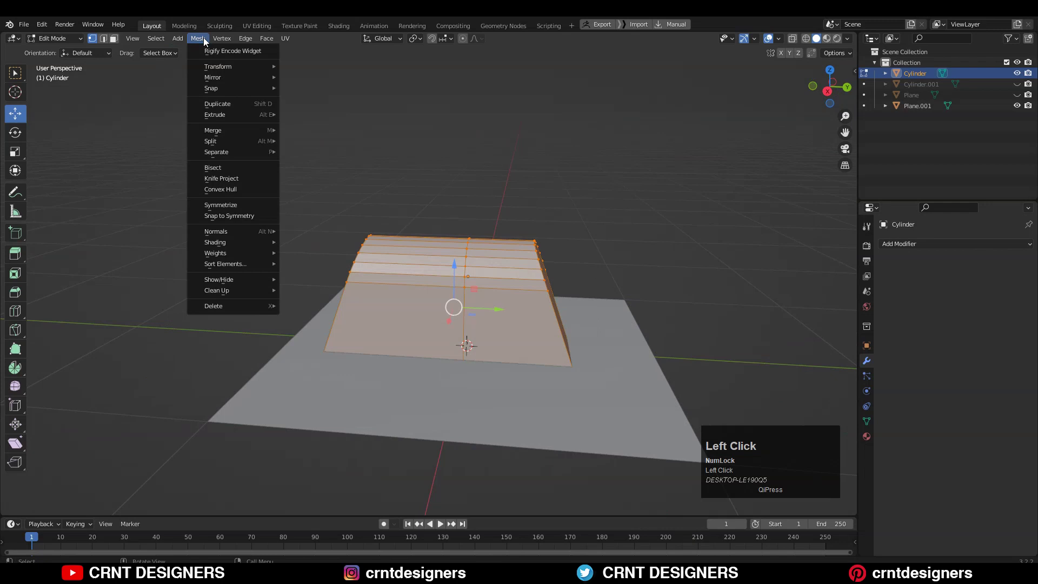
{"action": "left_click", "coordinate": [229, 206]}
{"action": "left_click", "coordinate": [403, 200]}
{"action": "middle_click_drag", "start_coordinate": [471, 201], "coordinate": [384, 202]}
{"action": "middle_click_drag", "start_coordinate": [649, 348], "coordinate": [540, 267]}
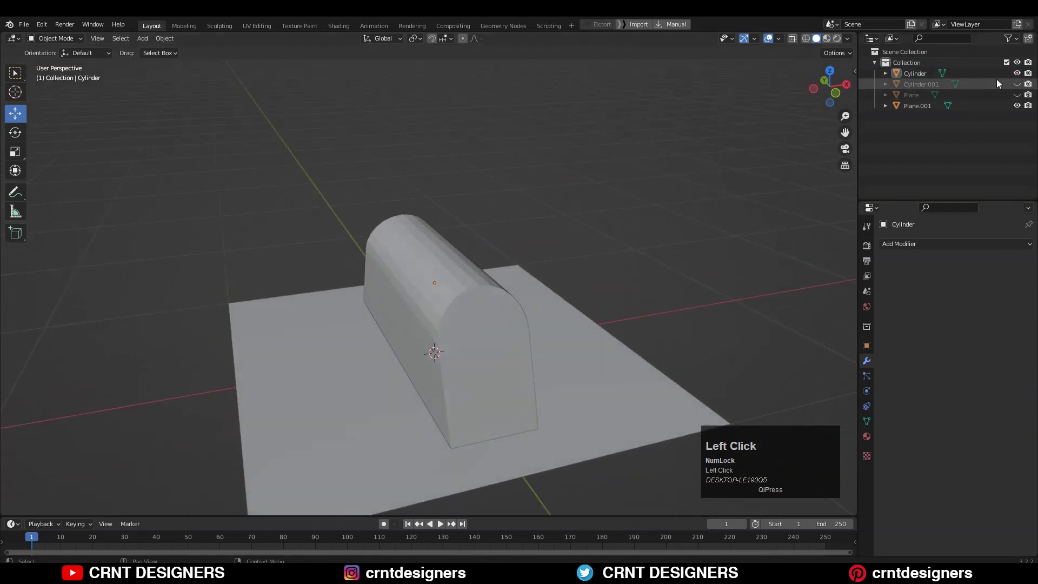
Unhide Cylinder.001 and scale it uniformly to 0.6
{"action": "left_click", "coordinate": [1018, 84]}
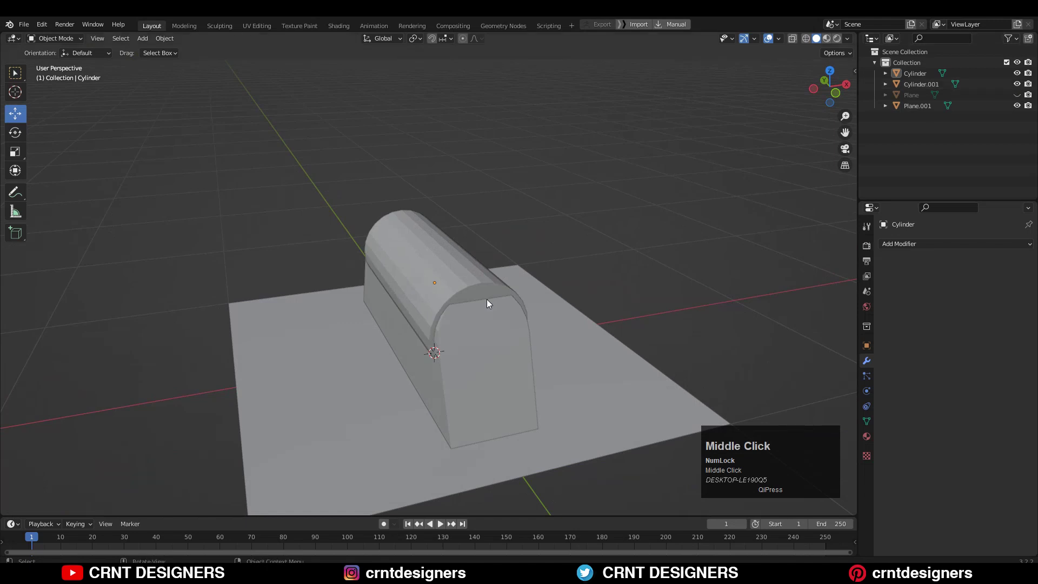
{"action": "middle_click_drag", "start_coordinate": [487, 299], "coordinate": [575, 234]}
{"action": "left_click", "coordinate": [520, 265]}
{"action": "key", "text": "s"}
{"action": "key", "text": "ctrl"}
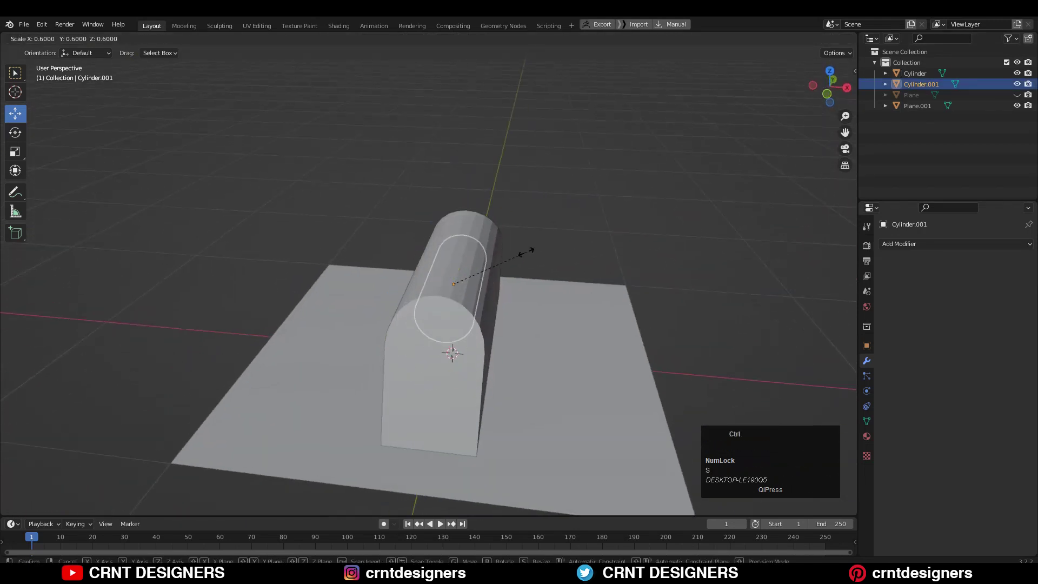
{"action": "left_click", "coordinate": [526, 252], "text": "ctrl"}
Turn on the wireframe overlay for all objects in the viewport
{"action": "left_click", "coordinate": [779, 39]}
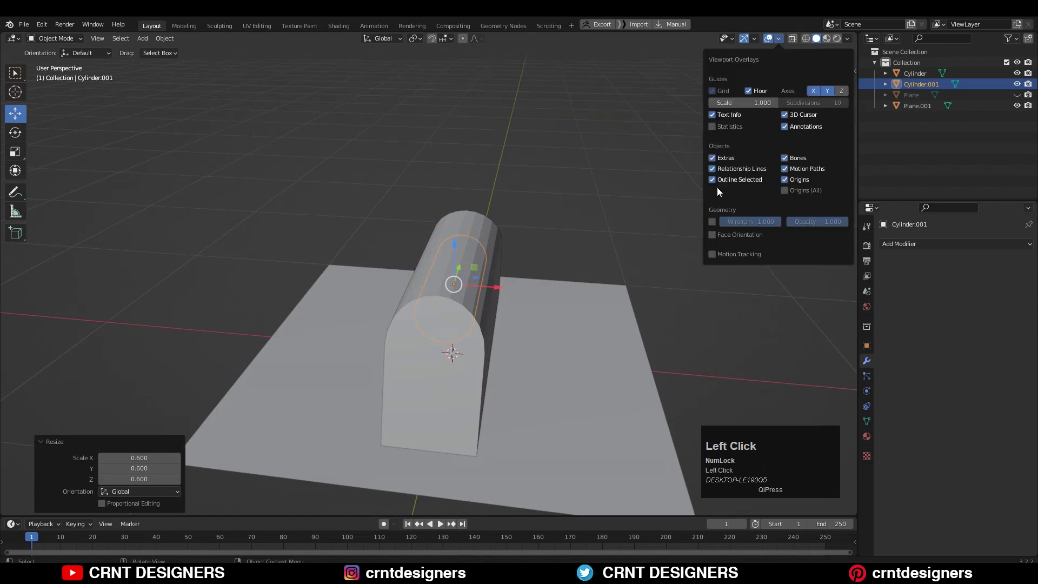
{"action": "left_click", "coordinate": [712, 221]}
{"action": "middle_click_drag", "start_coordinate": [605, 265], "coordinate": [553, 280]}
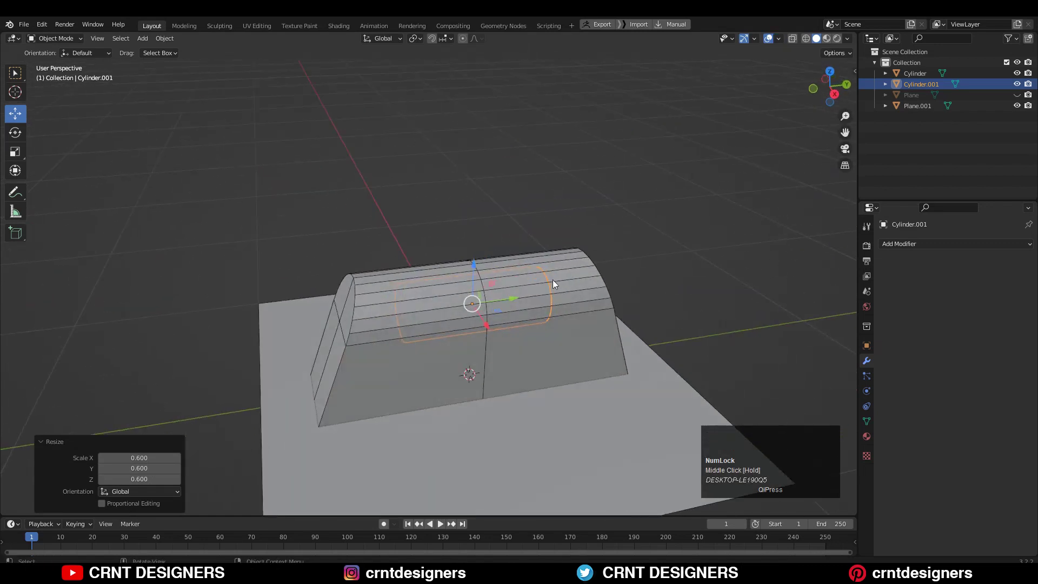
Lengthen Cylinder.001 along the Y axis and move it along X until it lies beside the arched body
{"action": "key", "text": "s"}
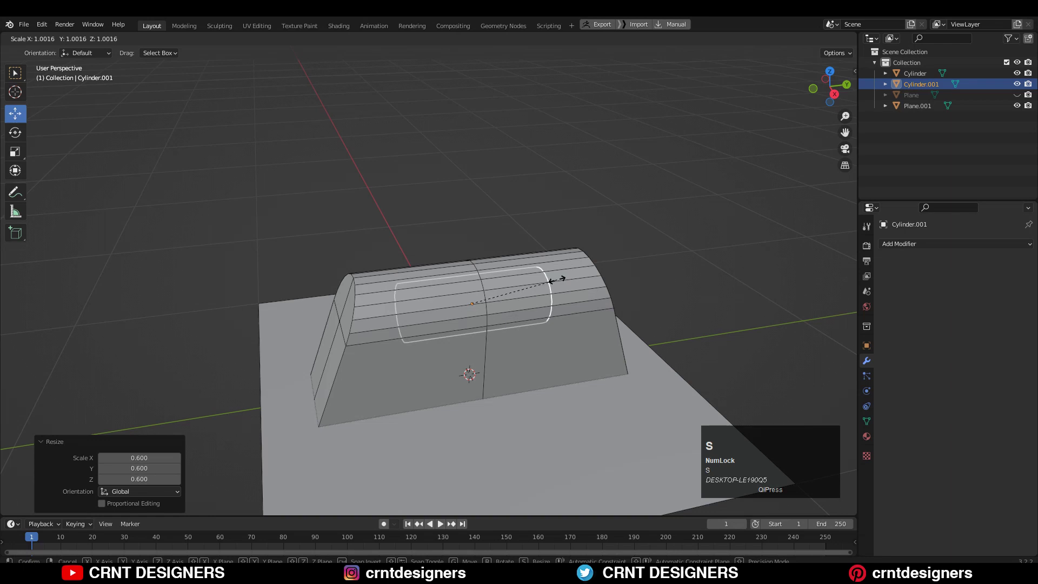
{"action": "key", "text": "y"}
{"action": "left_click", "coordinate": [637, 270]}
{"action": "middle_click_drag", "start_coordinate": [637, 271], "coordinate": [420, 292]}
{"action": "left_click_drag", "start_coordinate": [419, 292], "coordinate": [611, 273]}
In Edit Mode on the arched body, select the centre vertex of the slanted end face and snap the 3D cursor to it
{"action": "left_click", "coordinate": [452, 342]}
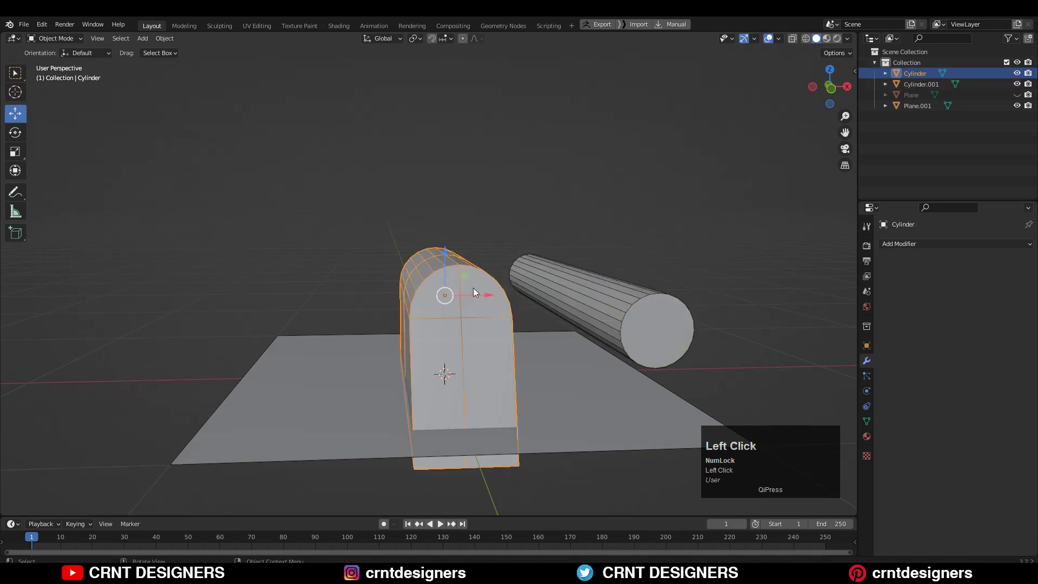
{"action": "key", "text": "Tab"}
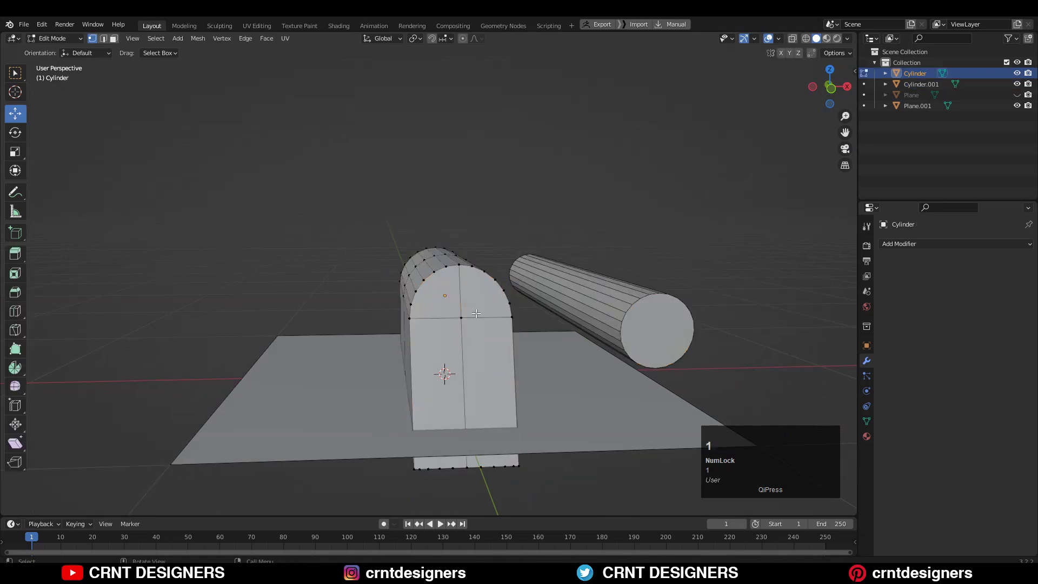
{"action": "middle_click_drag", "start_coordinate": [479, 329], "coordinate": [592, 296]}
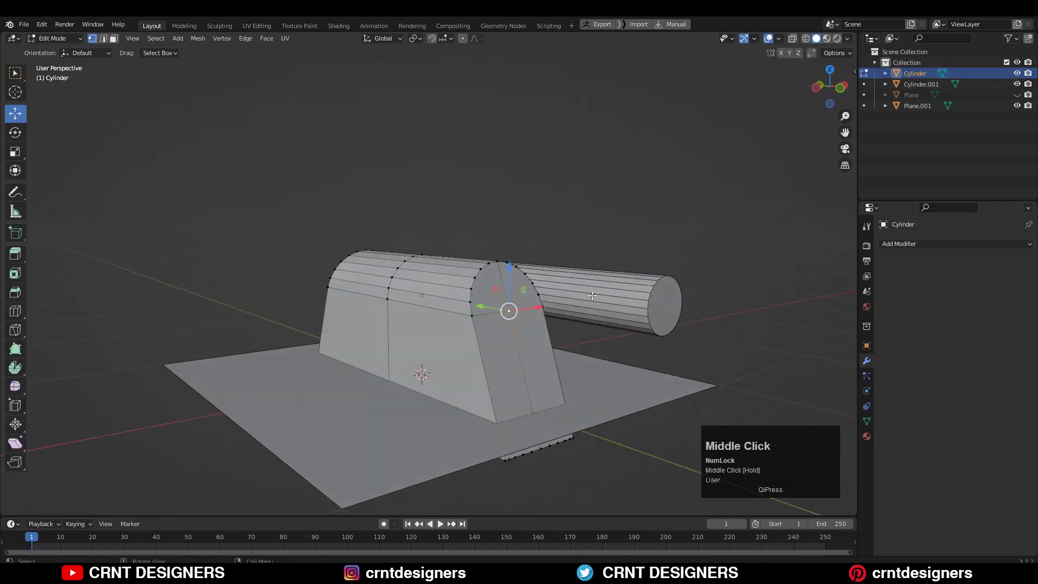
{"action": "key", "text": "shift+s"}
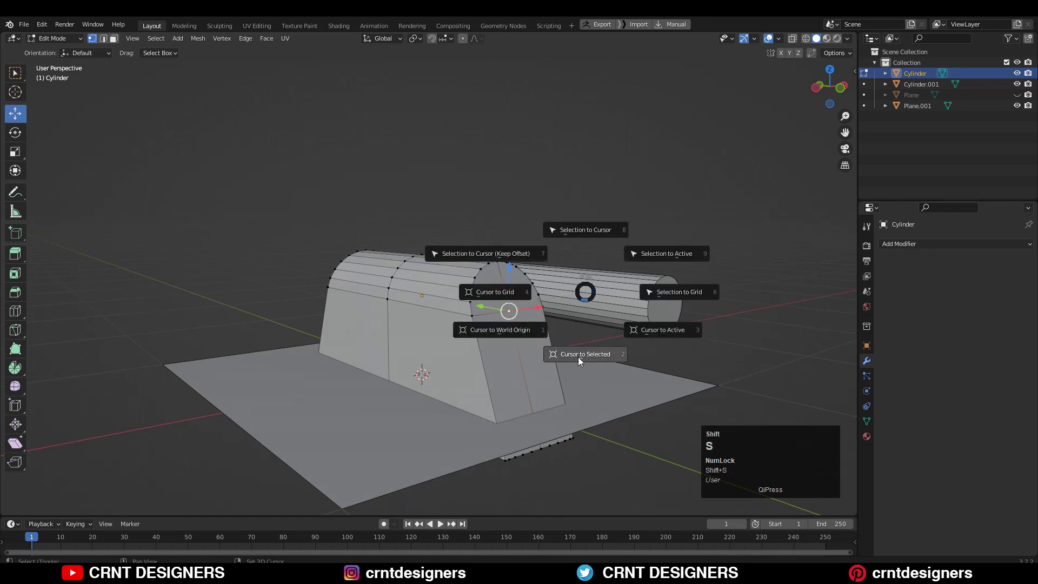
{"action": "left_click", "coordinate": [578, 357]}
{"action": "middle_click_drag", "start_coordinate": [579, 349], "coordinate": [519, 346]}
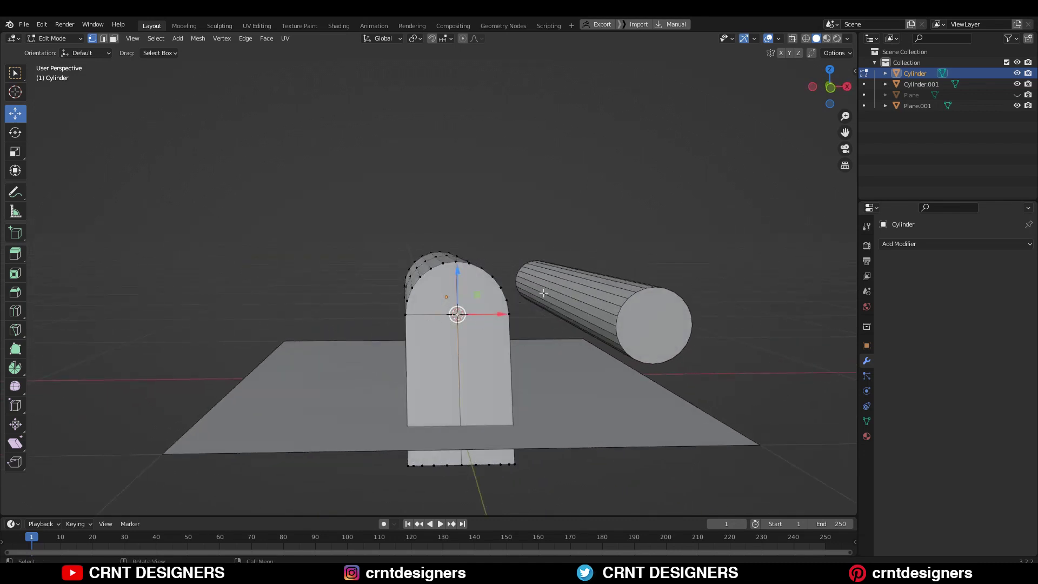
Return to Object Mode and snap Cylinder.001 to the 3D cursor at the centre of the arched end face
{"action": "key", "text": "Tab"}
{"action": "left_click", "coordinate": [669, 311]}
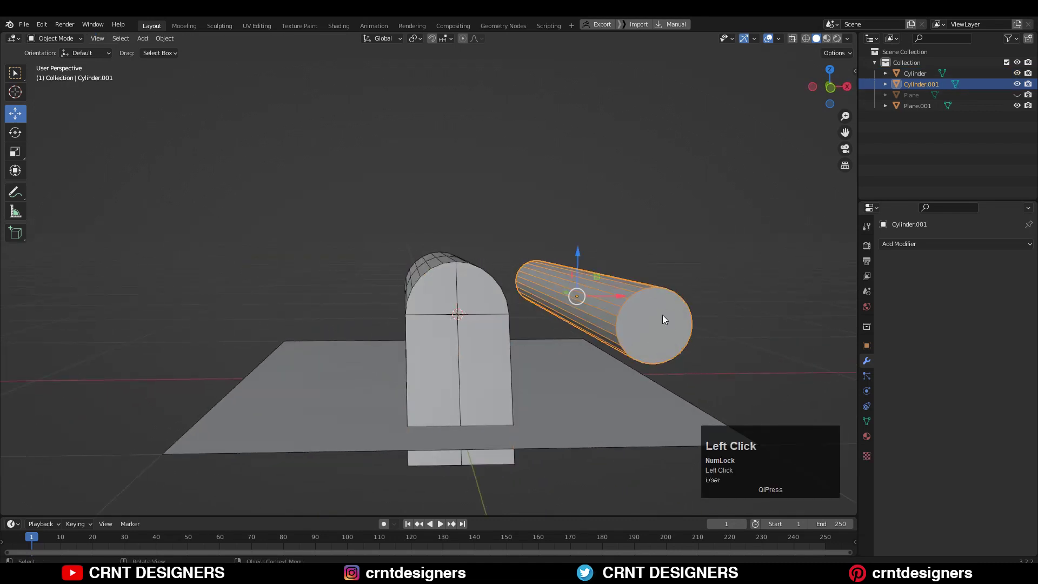
{"action": "key", "text": "shift+s"}
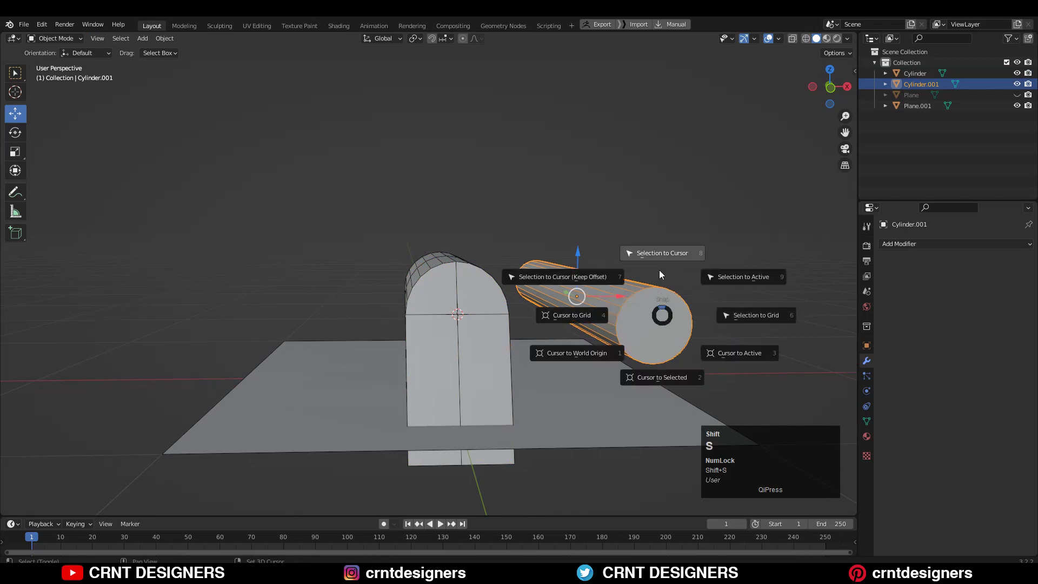
{"action": "left_click", "coordinate": [660, 252]}
{"action": "middle_click_drag", "start_coordinate": [660, 252], "coordinate": [492, 287]}
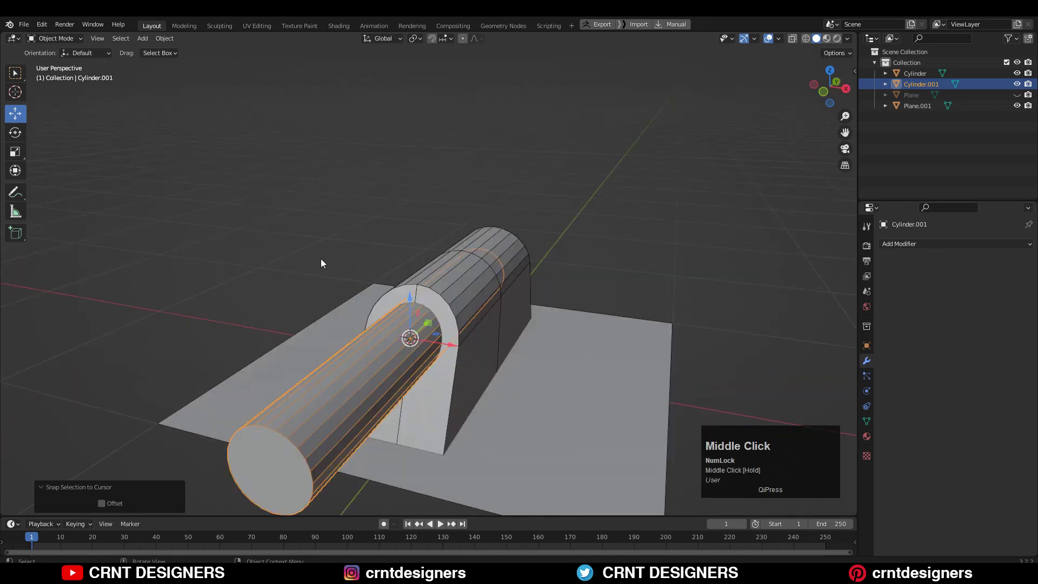
Move Cylinder.001 along the Y axis through the arched body until it sticks out of both slanted ends
{"action": "middle_click_drag", "start_coordinate": [443, 368], "coordinate": [392, 358]}
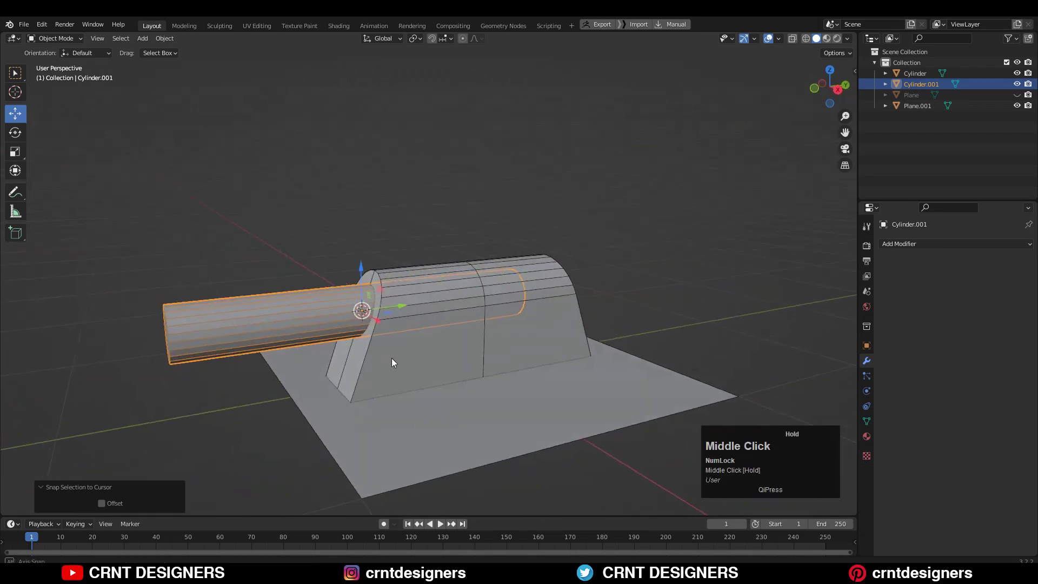
{"action": "left_click_drag", "start_coordinate": [391, 307], "coordinate": [516, 298]}
{"action": "middle_click_drag", "start_coordinate": [510, 339], "coordinate": [551, 319]}
{"action": "left_click", "coordinate": [549, 320]}
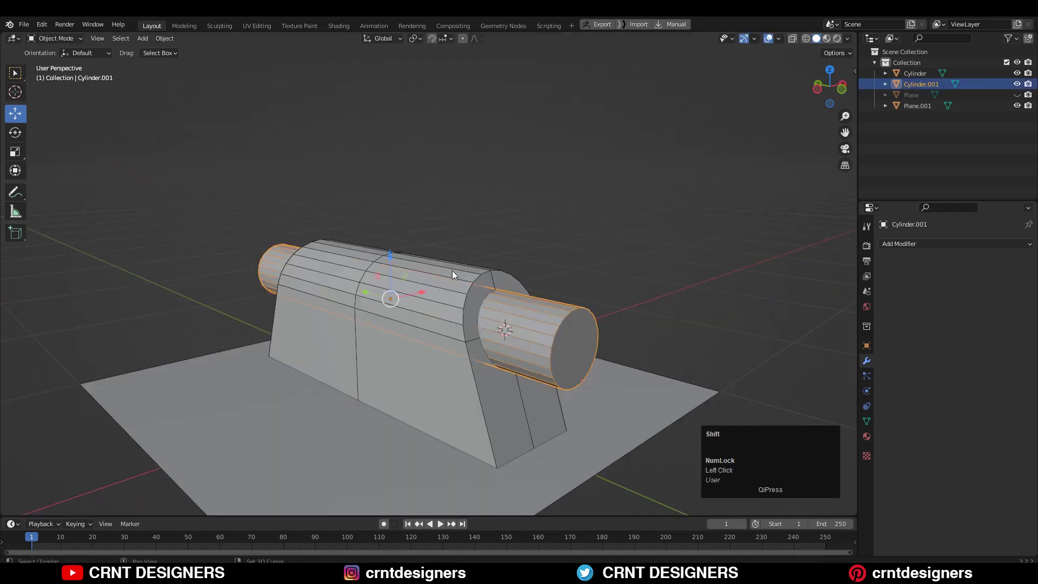
Cut Cylinder.001 out of the arched body with a Boolean Difference to form the round opening
{"action": "left_click", "coordinate": [465, 276], "text": "shift"}
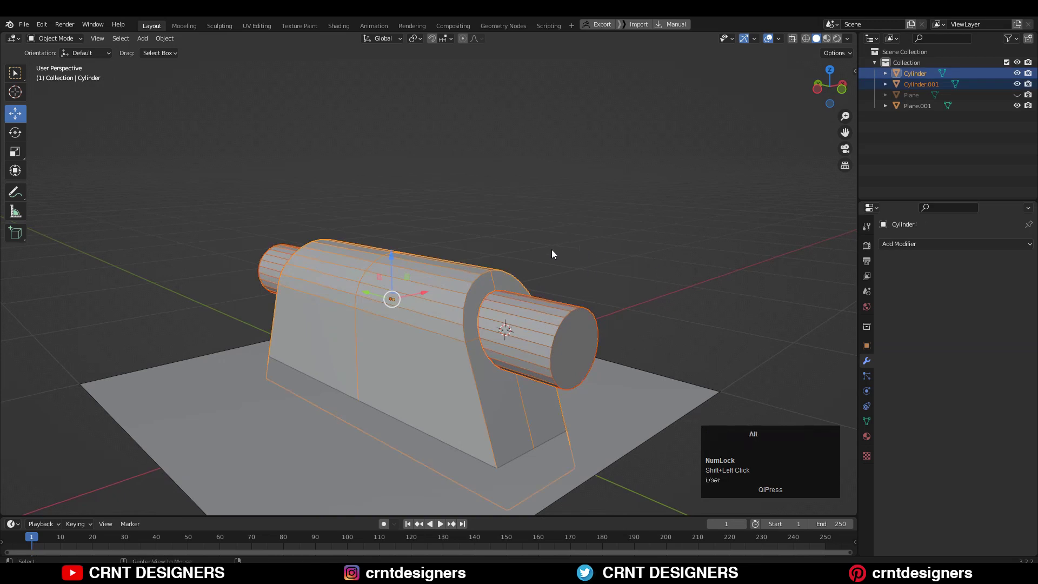
{"action": "key", "text": "alt+x"}
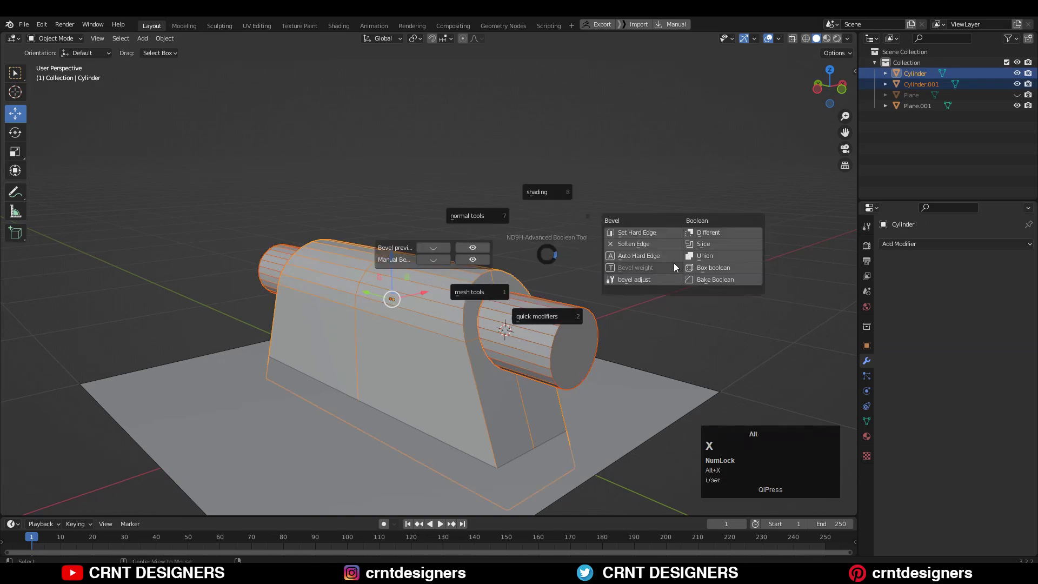
{"action": "left_click", "coordinate": [710, 236]}
{"action": "middle_click_drag", "start_coordinate": [612, 340], "coordinate": [569, 333]}
{"action": "left_click", "coordinate": [635, 196]}
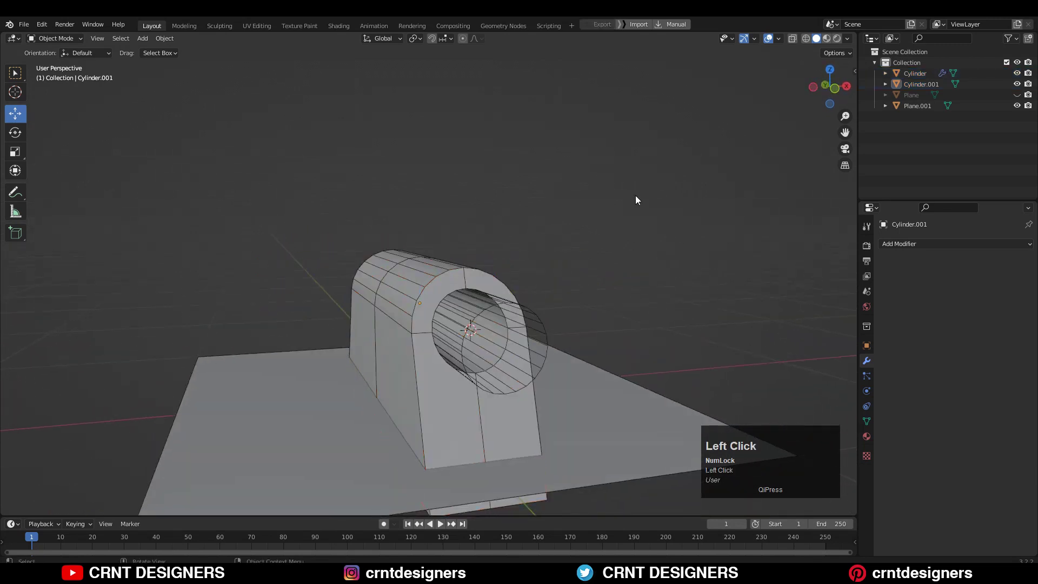
Apply the Boolean Difference modifier on the arched body
{"action": "scroll", "coordinate": [587, 289], "scroll_direction": "down", "scroll_amount": 1}
{"action": "middle_click_drag", "start_coordinate": [588, 289], "coordinate": [613, 282]}
{"action": "left_click", "coordinate": [466, 275]}
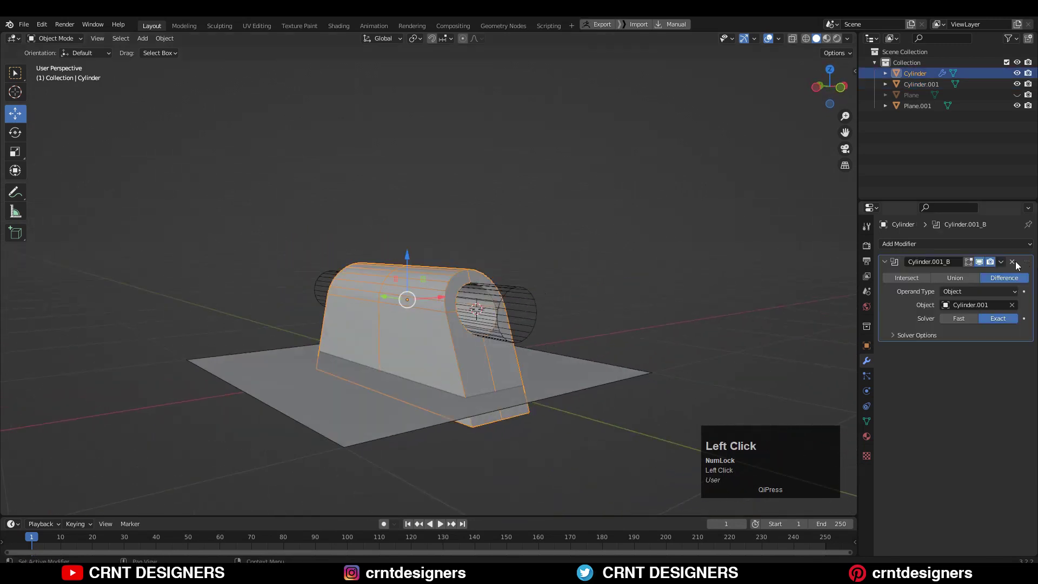
{"action": "left_click", "coordinate": [1001, 262]}
{"action": "left_click", "coordinate": [988, 275]}
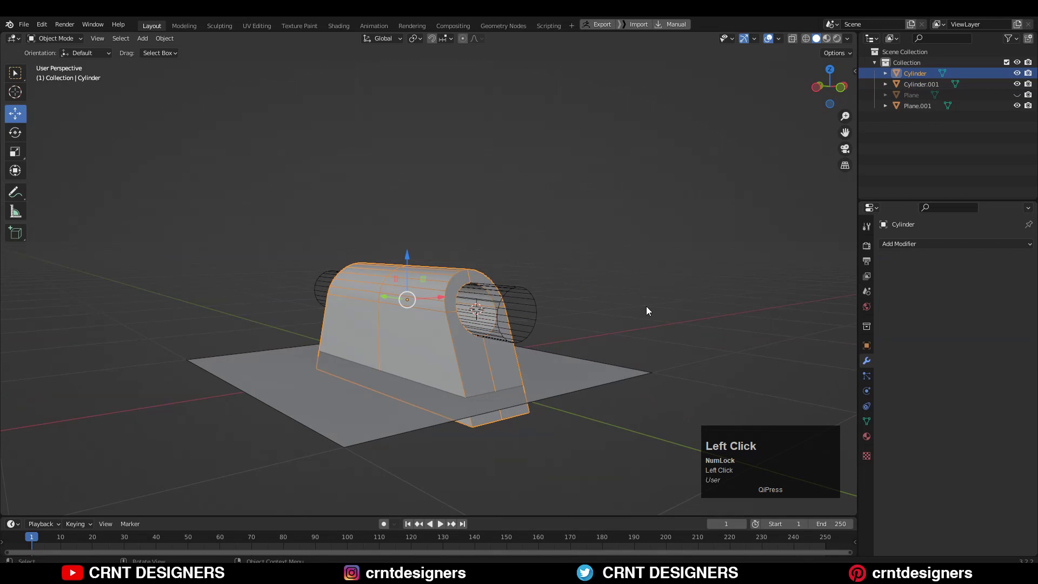
Delete the leftover Cylinder.001 cutter object
{"action": "left_click", "coordinate": [546, 316]}
{"action": "key", "text": "x"}
{"action": "left_click", "coordinate": [548, 314]}
{"action": "middle_click_drag", "start_coordinate": [549, 314], "coordinate": [477, 335]}
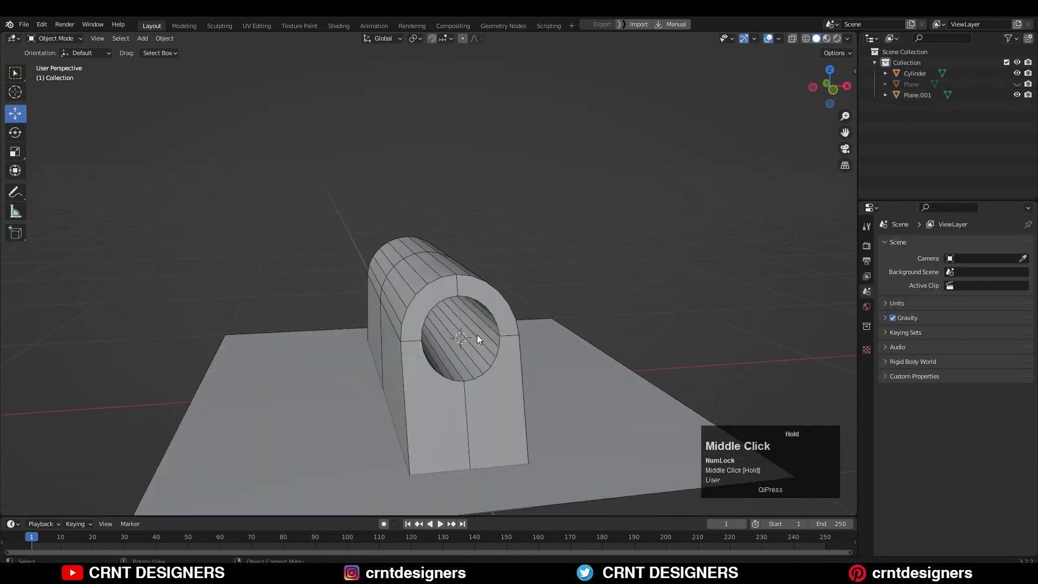
Join the arched body to the base plane with a Boolean Union, keeping Plane.001 as the active object
{"action": "left_click", "coordinate": [489, 294]}
{"action": "left_click", "coordinate": [617, 368], "text": "shift"}
{"action": "middle_click_drag", "start_coordinate": [603, 365], "coordinate": [589, 316], "text": "shift"}
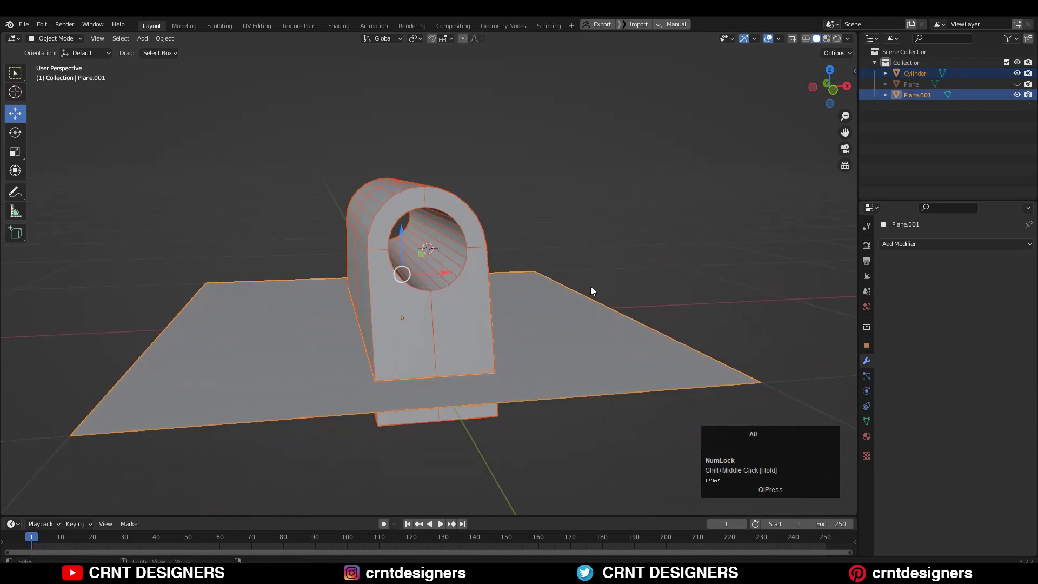
{"action": "key", "text": "alt+x"}
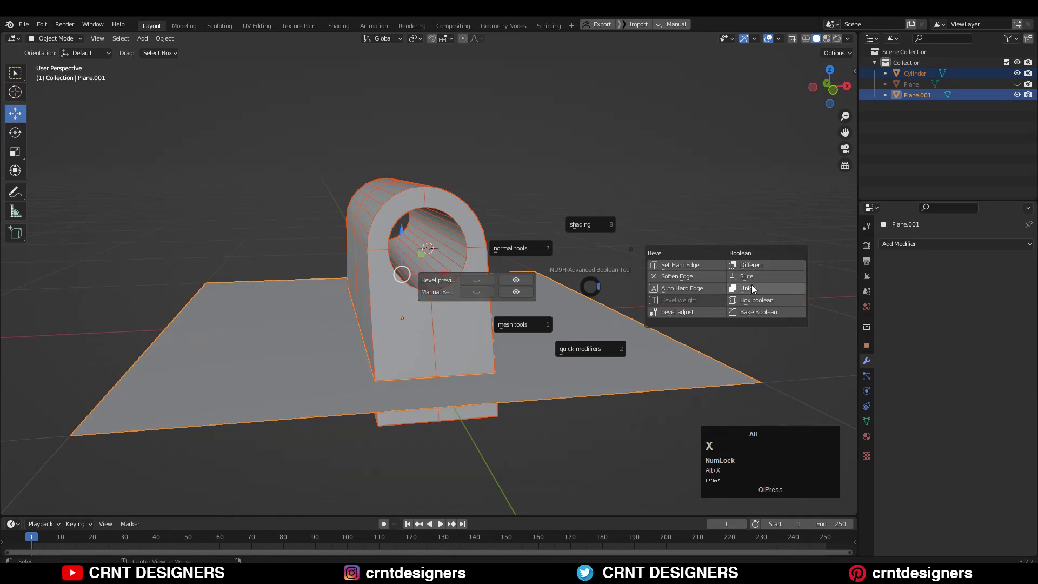
{"action": "left_click", "coordinate": [754, 290]}
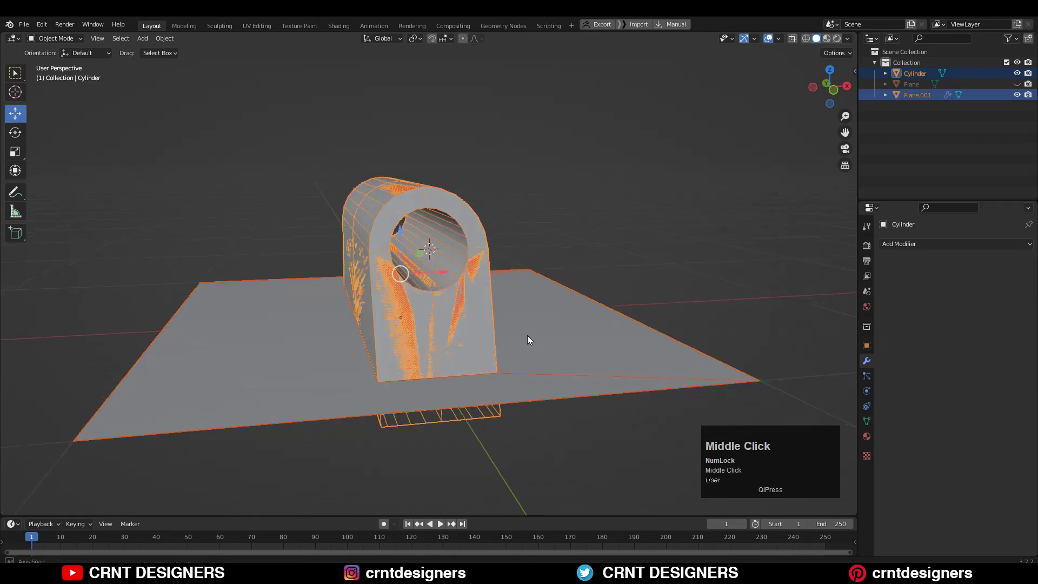
{"action": "mouse_move", "coordinate": [528, 340]}
{"action": "middle_mouse_down"}
{"action": "mouse_move", "coordinate": [593, 330]}
{"action": "mouse_move", "coordinate": [595, 283]}
{"action": "mouse_move", "coordinate": [461, 294]}
{"action": "mouse_move", "coordinate": [520, 323]}
{"action": "middle_mouse_up"}
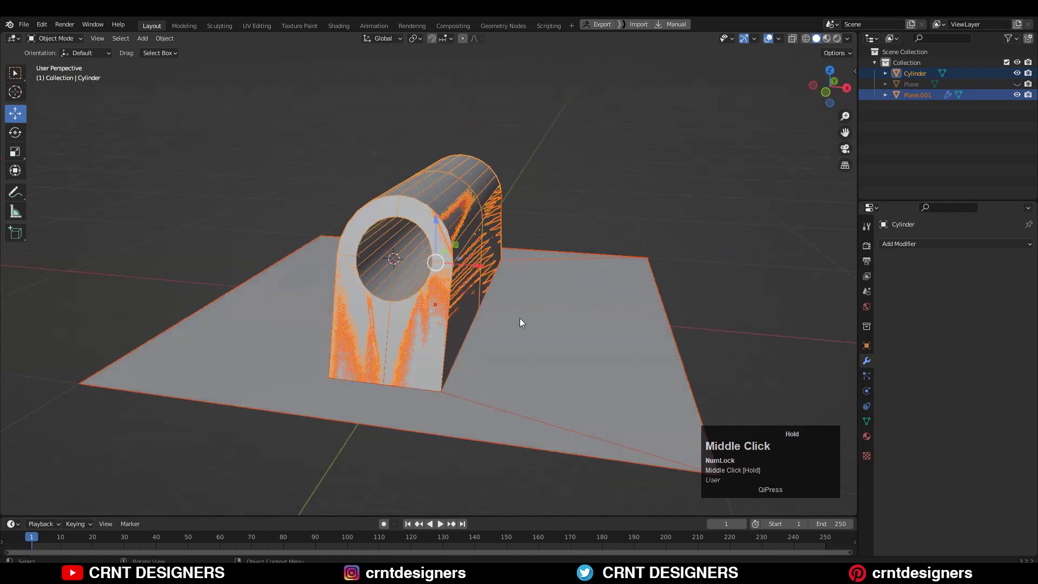
{"action": "left_click", "coordinate": [564, 222]}
Apply the Boolean Union modifier on Plane.001
{"action": "left_click", "coordinate": [566, 269]}
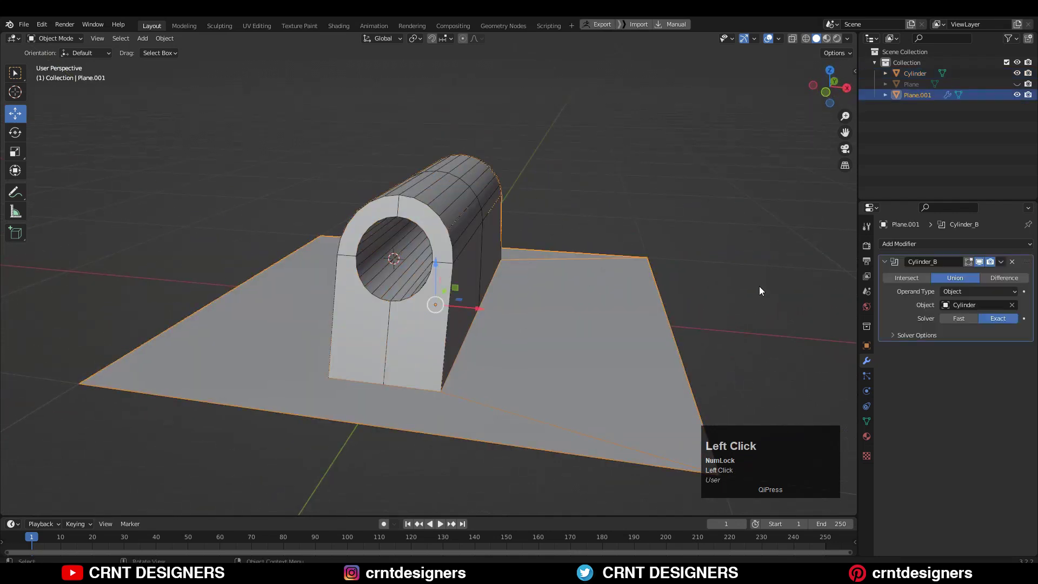
{"action": "left_click", "coordinate": [996, 264]}
{"action": "left_click", "coordinate": [998, 273]}
Delete the original arched Cylinder object that was used for the union
{"action": "left_click", "coordinate": [432, 285]}
{"action": "middle_click_drag", "start_coordinate": [433, 284], "coordinate": [411, 331]}
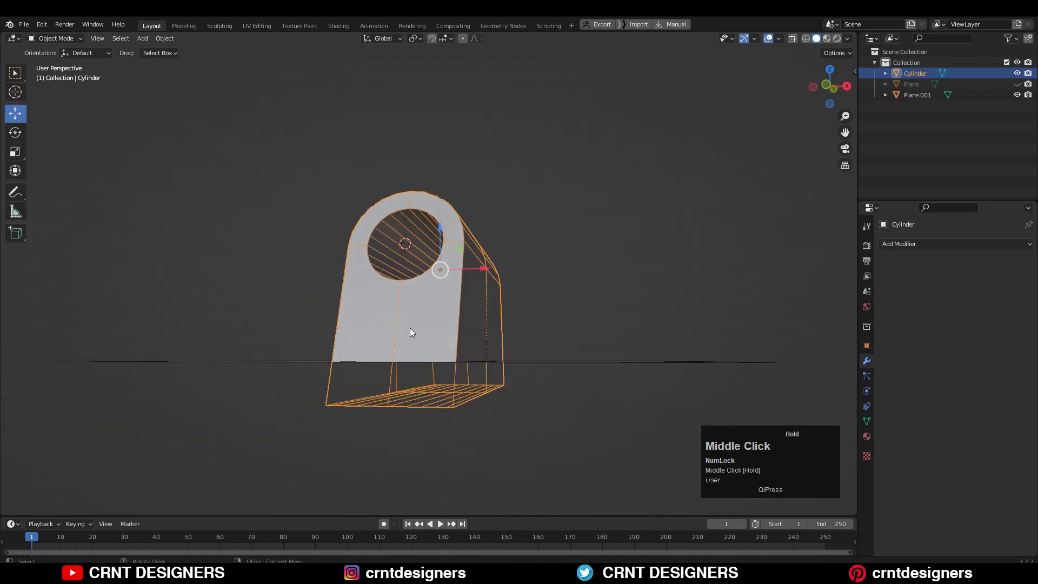
{"action": "key", "text": "x"}
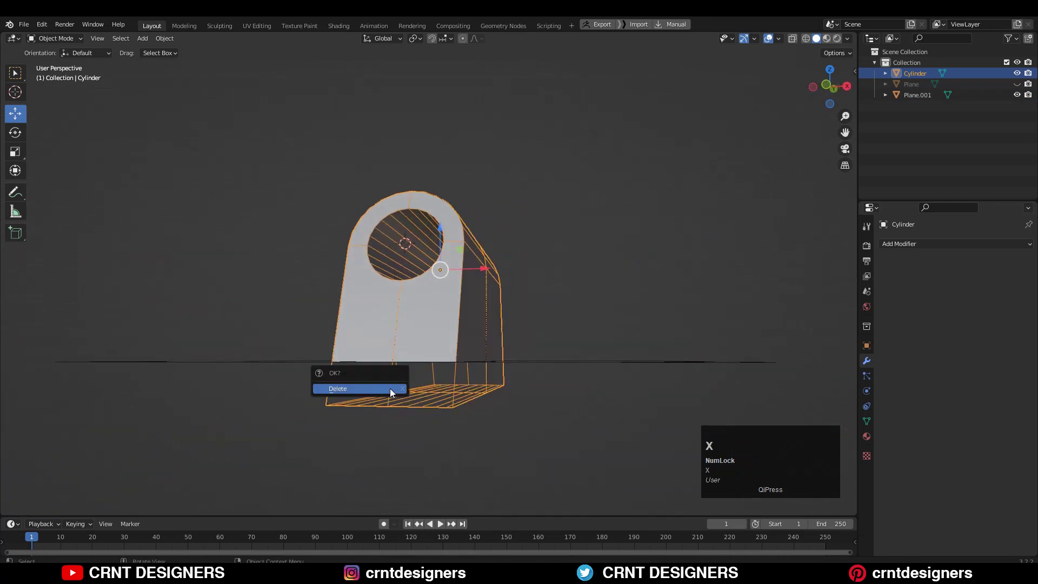
{"action": "left_click", "coordinate": [390, 388]}
In Edit Mode on Plane.001, select the whole mesh and symmetrize it along the X axis
{"action": "middle_click", "coordinate": [513, 287]}
{"action": "middle_click_drag", "start_coordinate": [513, 287], "coordinate": [568, 270]}
{"action": "left_click", "coordinate": [533, 259]}
{"action": "key", "text": "Tab"}
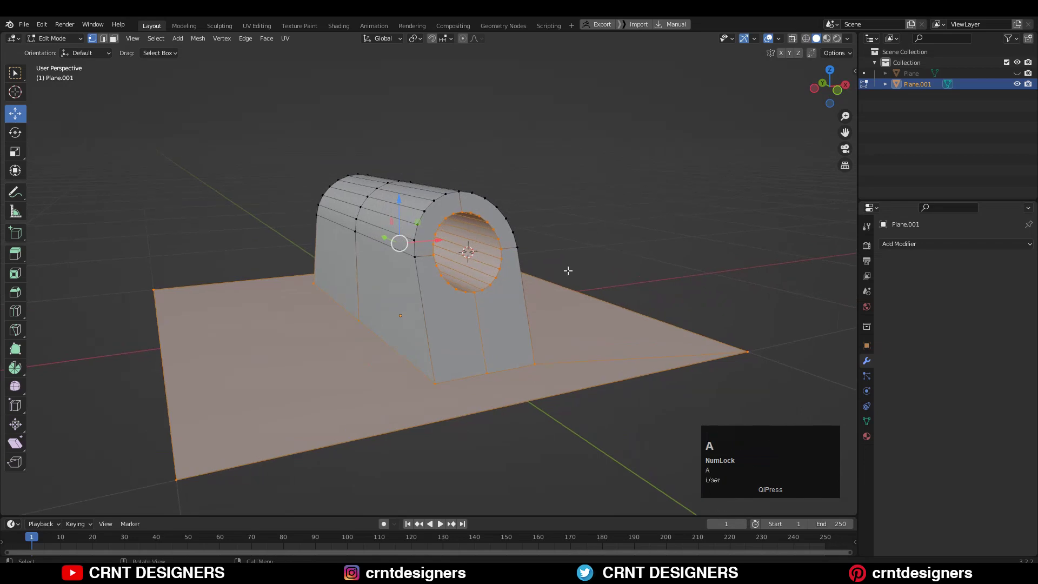
{"action": "key", "text": "a"}
{"action": "left_click", "coordinate": [198, 38]}
{"action": "left_click", "coordinate": [216, 206]}
{"action": "middle_click_drag", "start_coordinate": [215, 206], "coordinate": [168, 478]}
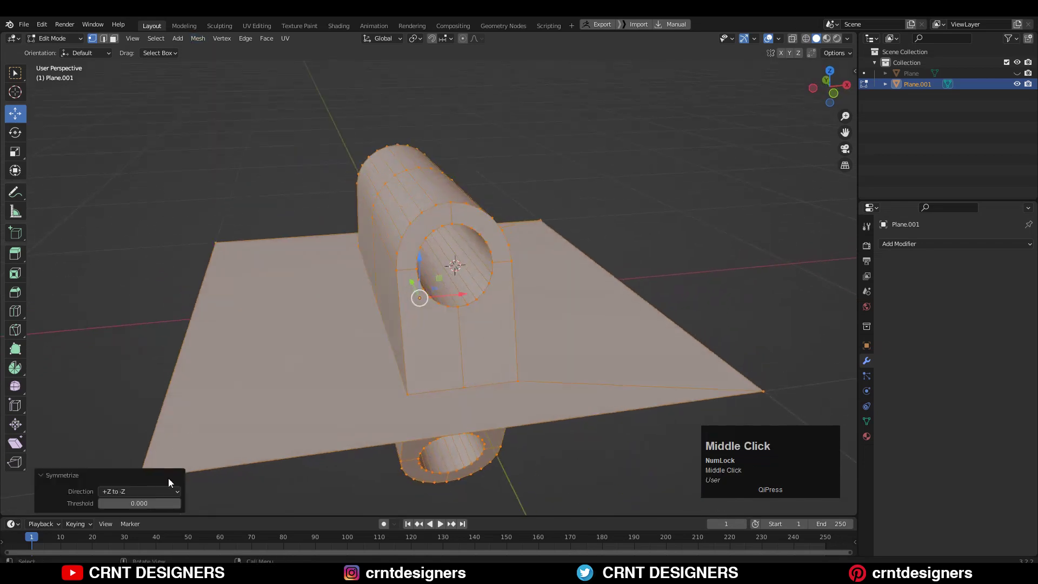
{"action": "left_click", "coordinate": [162, 491]}
{"action": "left_click", "coordinate": [125, 467]}
{"action": "left_click", "coordinate": [670, 248]}
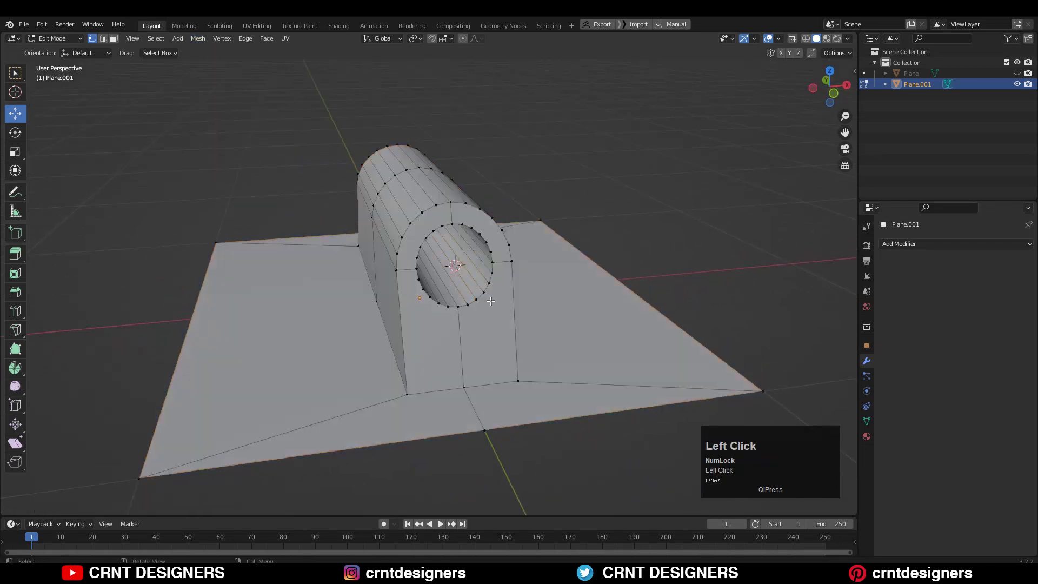
Merge all vertices of the combined mesh by distance and clear the selection
{"action": "middle_click_drag", "start_coordinate": [670, 248], "coordinate": [487, 240]}
{"action": "middle_click_drag", "start_coordinate": [487, 241], "coordinate": [459, 244], "text": "ctrl"}
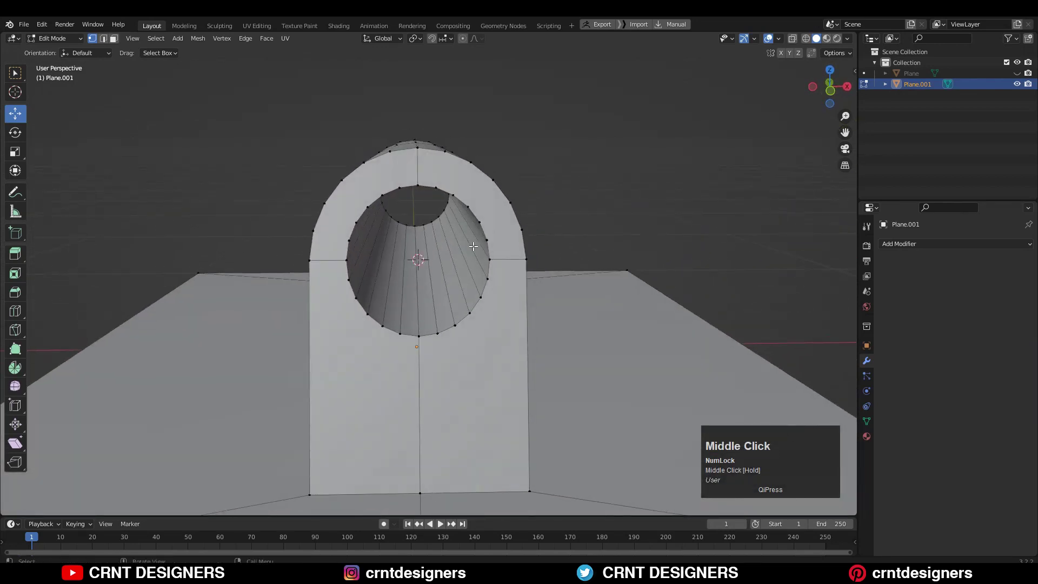
{"action": "key", "text": "a"}
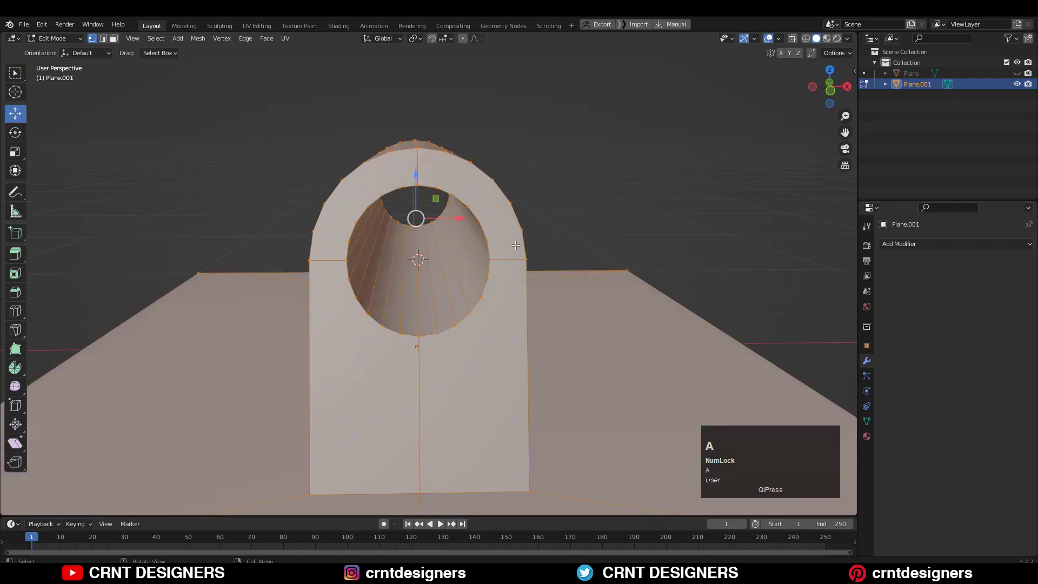
{"action": "key", "text": "m"}
{"action": "left_click", "coordinate": [505, 283]}
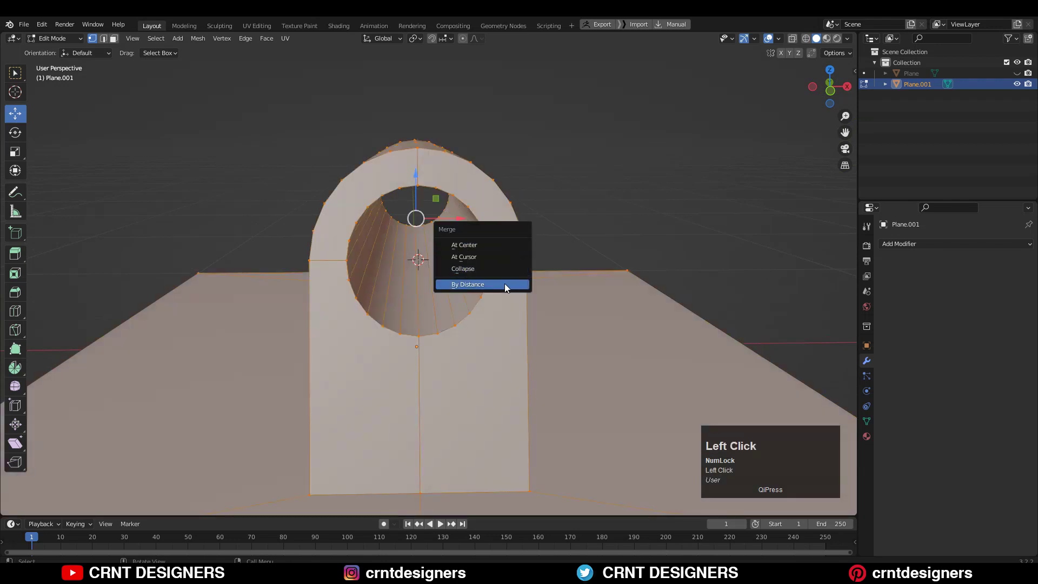
{"action": "mouse_move", "coordinate": [541, 341]}
{"action": "middle_mouse_down"}
{"action": "mouse_move", "coordinate": [609, 355]}
{"action": "mouse_move", "coordinate": [552, 334]}
{"action": "middle_mouse_up"}
{"action": "left_click", "coordinate": [488, 236]}
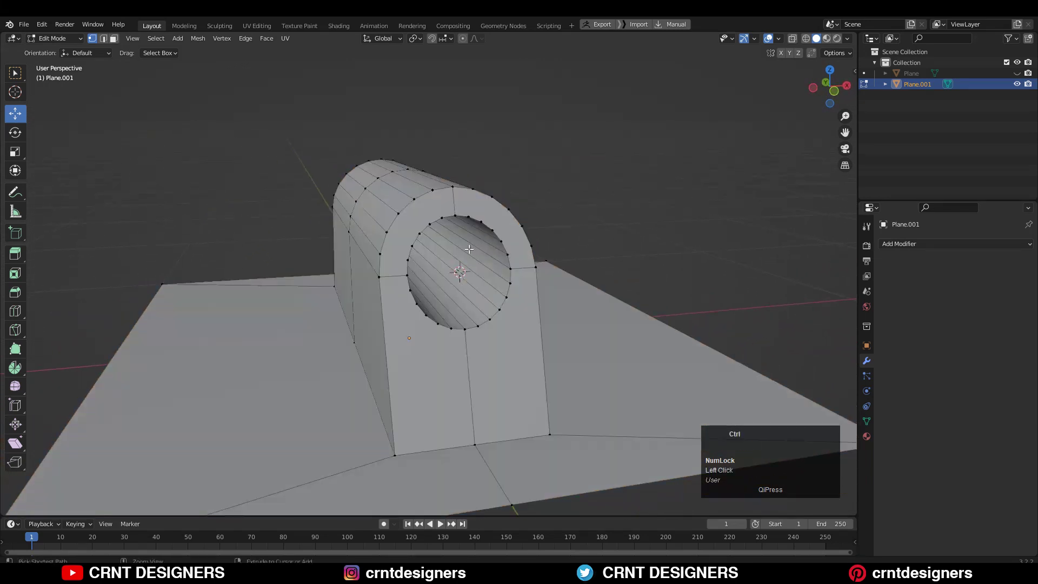
Add a centred loop cut around the inner wall of the round opening
{"action": "key", "text": "ctrl+r"}
{"action": "left_click", "coordinate": [468, 249]}
{"action": "right_click", "coordinate": [465, 250]}
{"action": "middle_click_drag", "start_coordinate": [466, 251], "coordinate": [435, 238]}
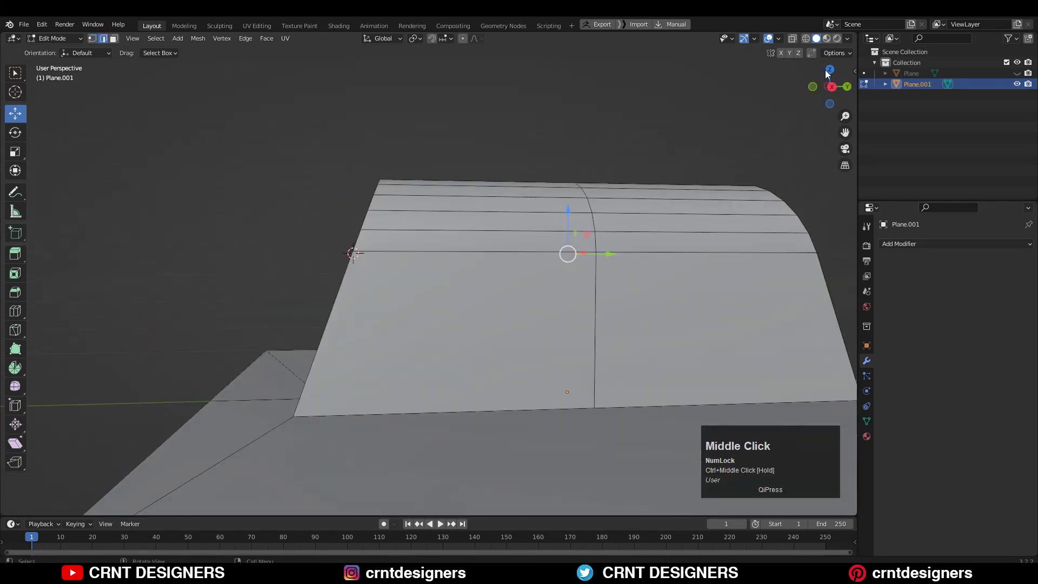
In the right orthographic view with X-ray on, bevel the inner loop to a width of 0.462 m with one segment
{"action": "left_click", "coordinate": [833, 87]}
{"action": "left_click", "coordinate": [793, 41]}
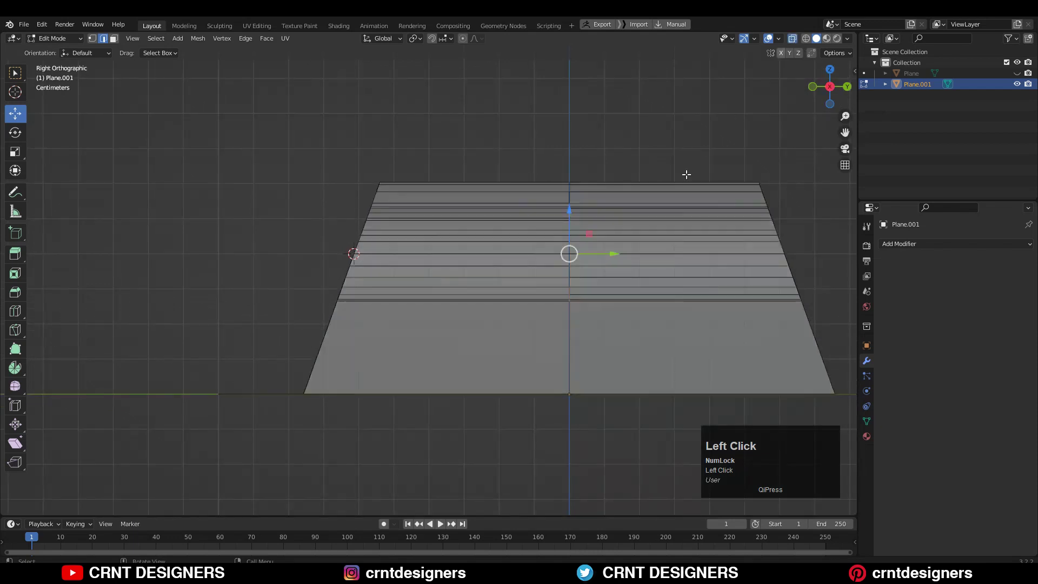
{"action": "middle_click_drag", "start_coordinate": [661, 223], "coordinate": [588, 232], "text": "shift"}
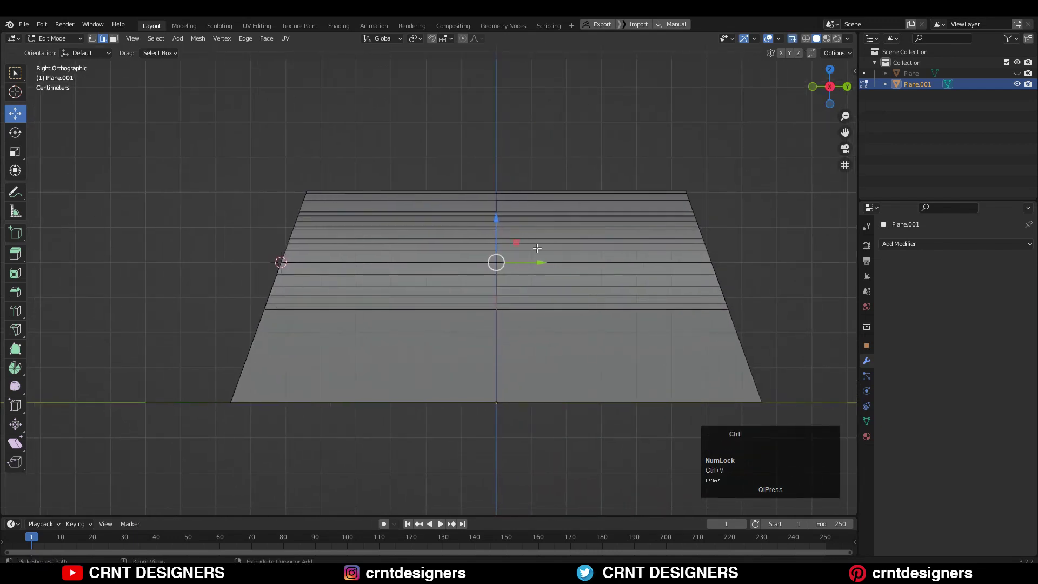
{"action": "key", "text": "ctrl+b"}
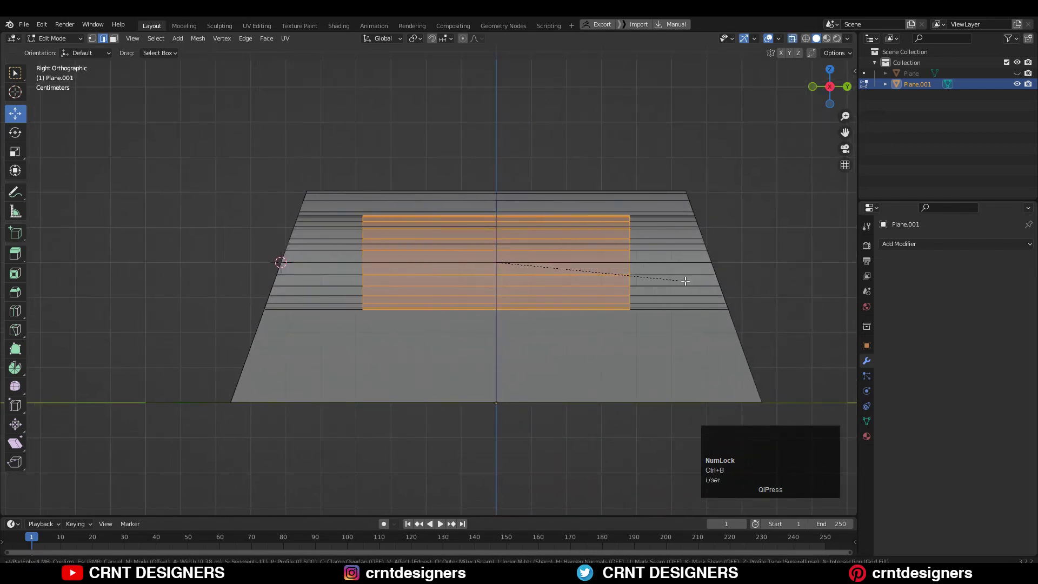
{"action": "left_click", "coordinate": [505, 251]}
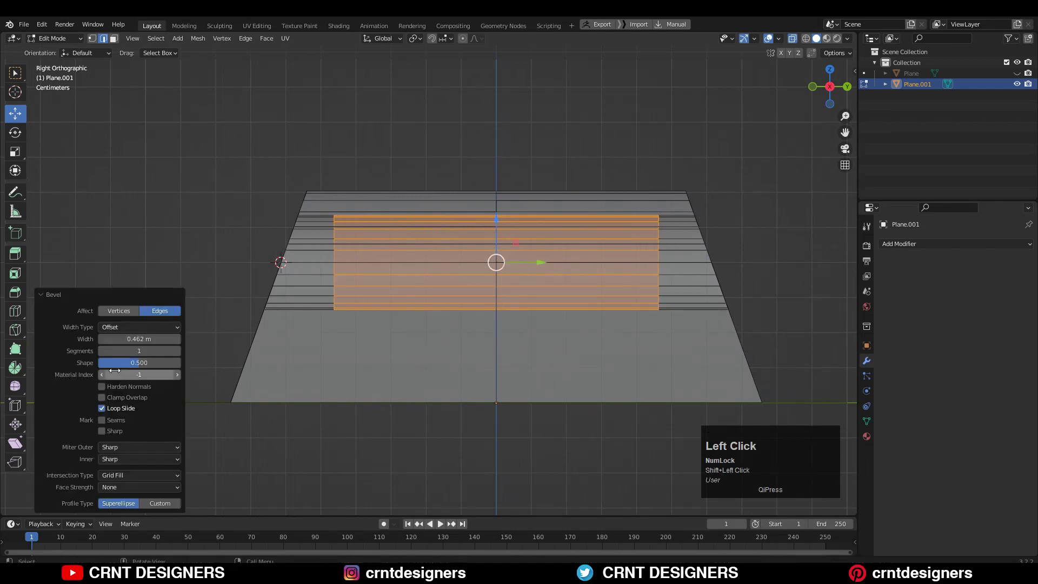
Delete the bevelled band of faces inside the opening and fill the open edge loop at the near end with a face
{"action": "middle_click_drag", "start_coordinate": [400, 224], "coordinate": [411, 306]}
{"action": "key", "text": "x"}
{"action": "left_click", "coordinate": [566, 247]}
{"action": "left_click", "coordinate": [566, 248]}
{"action": "key", "text": "f"}
Move the new cap face about -0.057 m along the Y axis inside the opening
{"action": "left_click", "coordinate": [407, 309]}
{"action": "left_click_drag", "start_coordinate": [407, 309], "coordinate": [395, 318]}
{"action": "middle_click_drag", "start_coordinate": [395, 318], "coordinate": [482, 302], "text": "shift"}
Inset the cap face inside the opening and scale the inner face by 1.043
{"action": "key", "text": "i"}
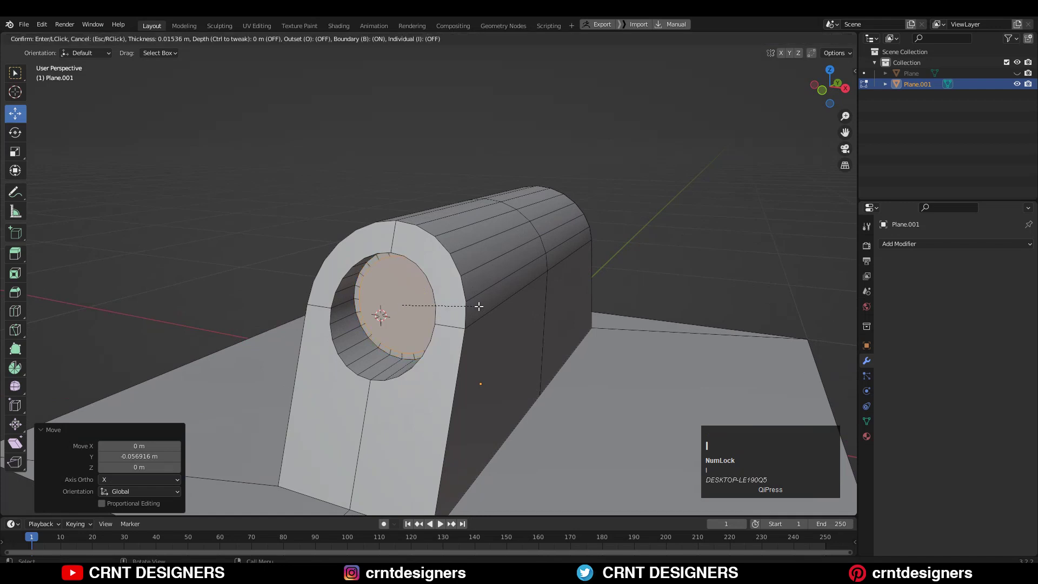
{"action": "left_click", "coordinate": [476, 306]}
{"action": "middle_click_drag", "start_coordinate": [468, 308], "coordinate": [469, 306]}
{"action": "middle_click_drag", "start_coordinate": [470, 306], "coordinate": [451, 317]}
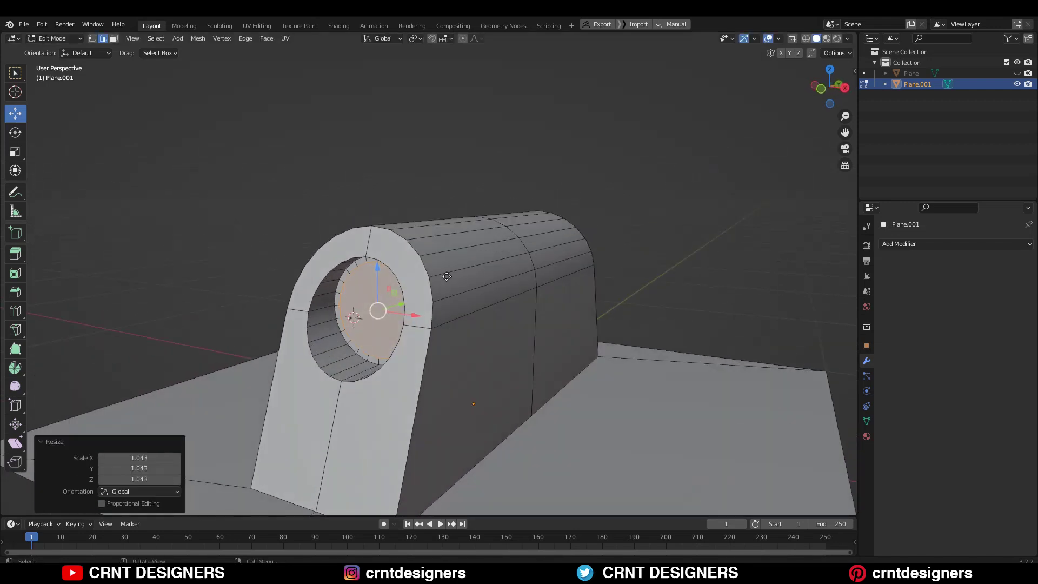
Extrude the inner cap face about 0.024 m inward along its normal
{"action": "key", "text": "e"}
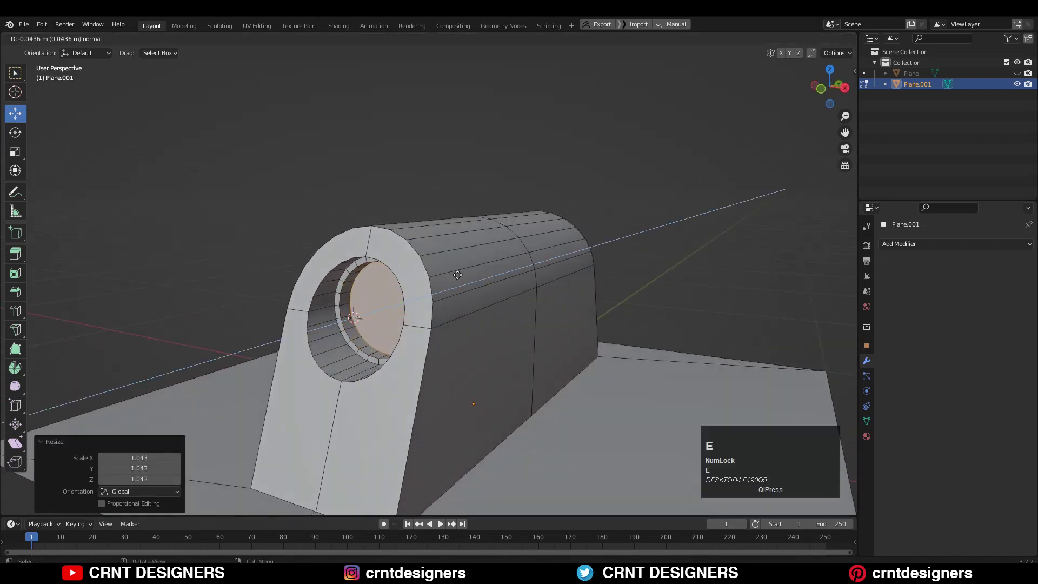
{"action": "left_click", "coordinate": [453, 276]}
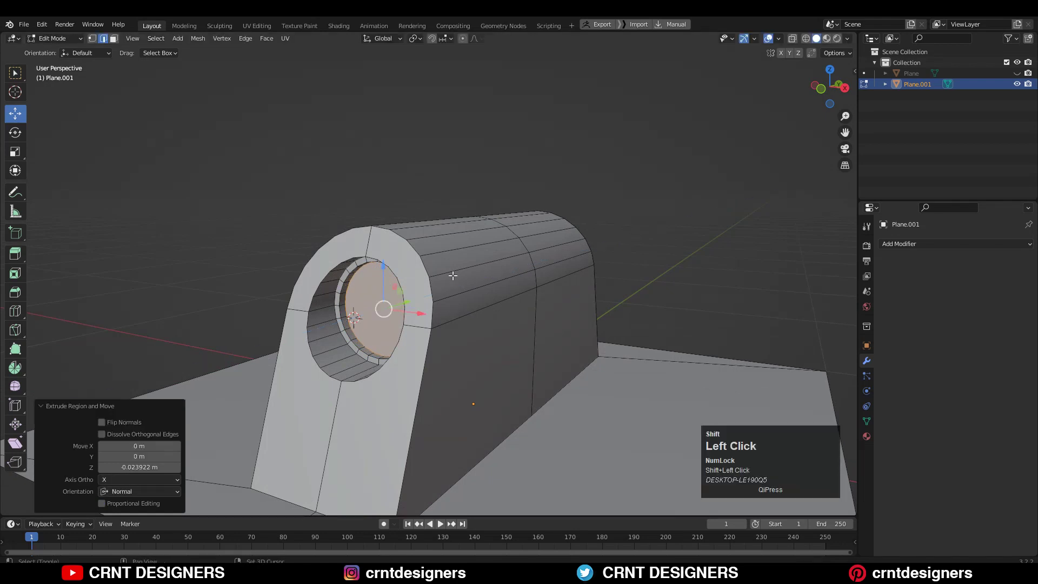
{"action": "middle_click_drag", "start_coordinate": [453, 276], "coordinate": [457, 277]}
Scale the recessed cap face to 0.9 and save the file
{"action": "key", "text": "s"}
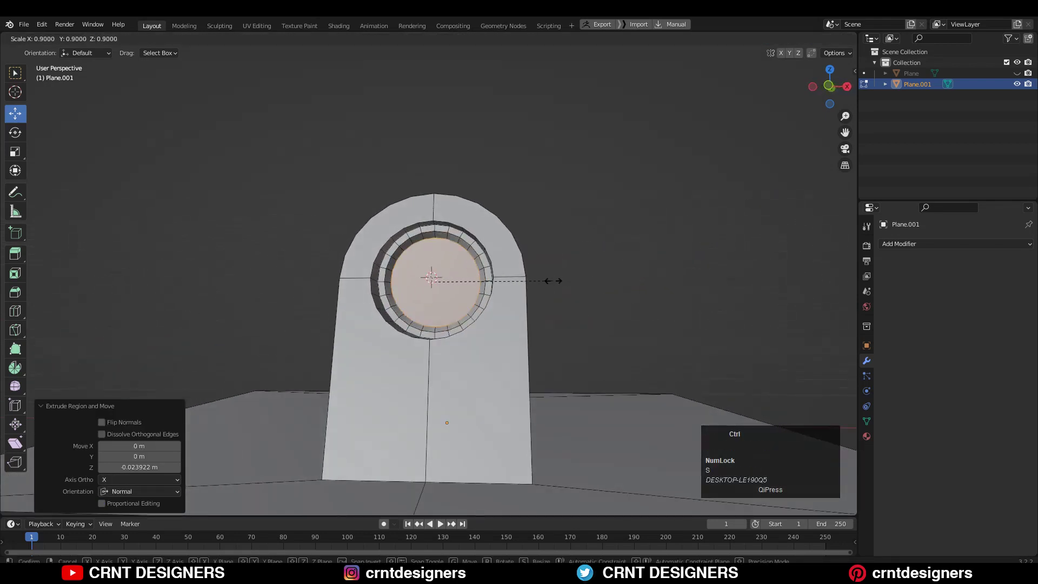
{"action": "left_click", "coordinate": [551, 281]}
{"action": "middle_click_drag", "start_coordinate": [552, 280], "coordinate": [475, 311]}
{"action": "key", "text": "ctrl+s"}
Select the whole mesh and symmetrize it in the +Y to -Y direction to repeat the recessed cap at the other end
{"action": "key", "text": "Tab"}
{"action": "key", "text": "Tab"}
{"action": "key", "text": "a"}
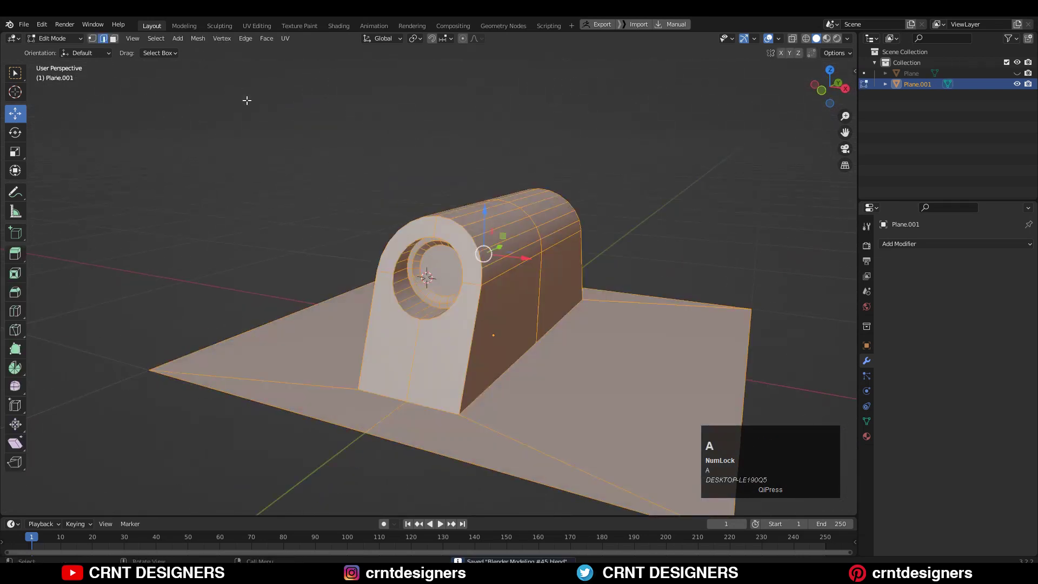
{"action": "left_click", "coordinate": [198, 38]}
{"action": "left_click", "coordinate": [241, 205]}
{"action": "middle_click_drag", "start_coordinate": [242, 205], "coordinate": [165, 486]}
{"action": "left_click", "coordinate": [162, 491]}
{"action": "left_click", "coordinate": [146, 440]}
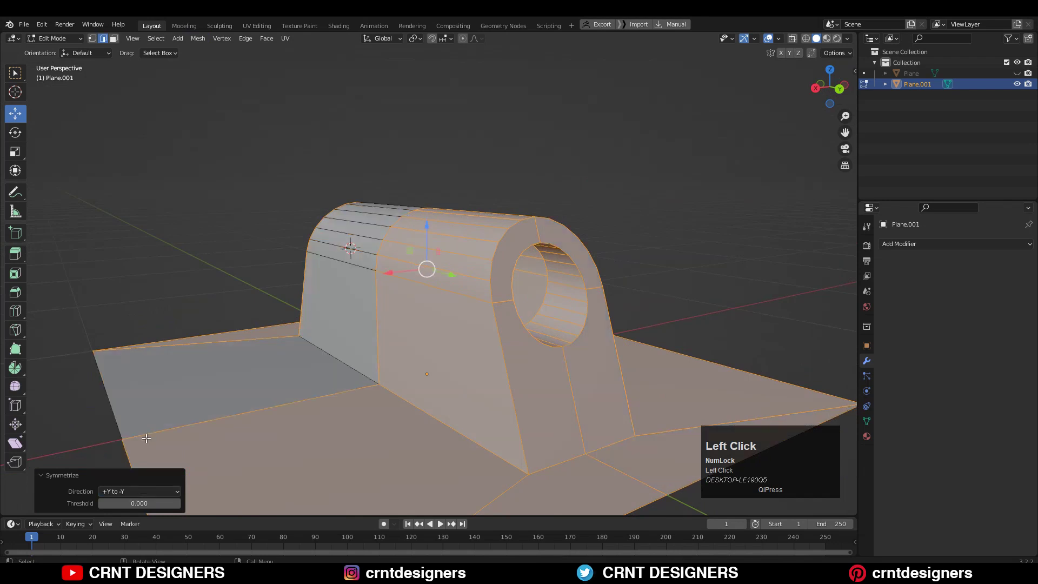
Return to Object Mode and view the arched form with the viewport overlays hidden
{"action": "key", "text": "Tab"}
{"action": "middle_click_drag", "start_coordinate": [703, 260], "coordinate": [461, 279]}
{"action": "scroll", "coordinate": [466, 278], "scroll_direction": "up", "scroll_amount": 1}
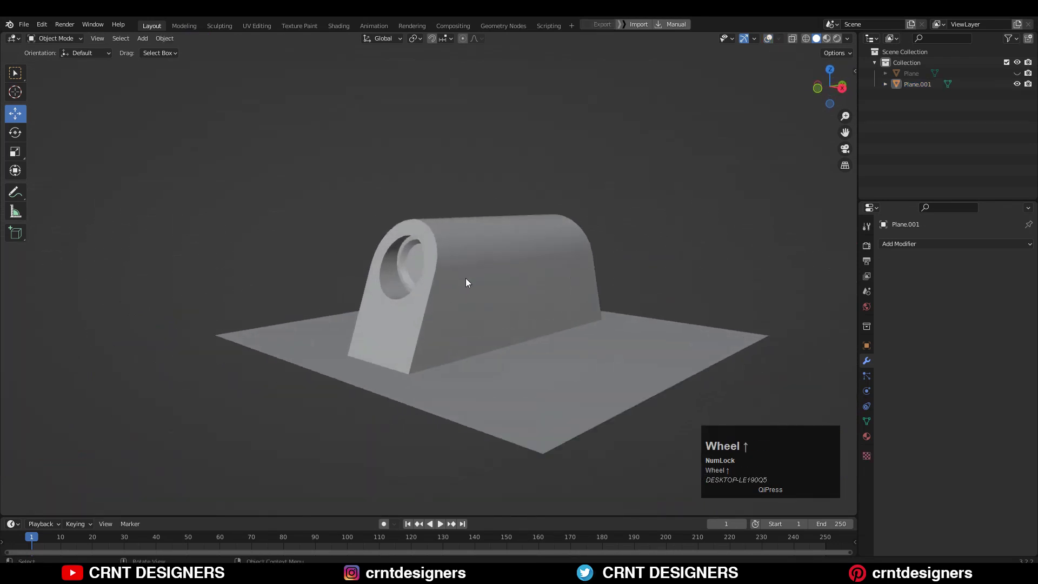
Knife two cuts from the arch's front right base corner, along Y to the plane's front edge and along X to its side edge
{"action": "left_click", "coordinate": [21, 329]}
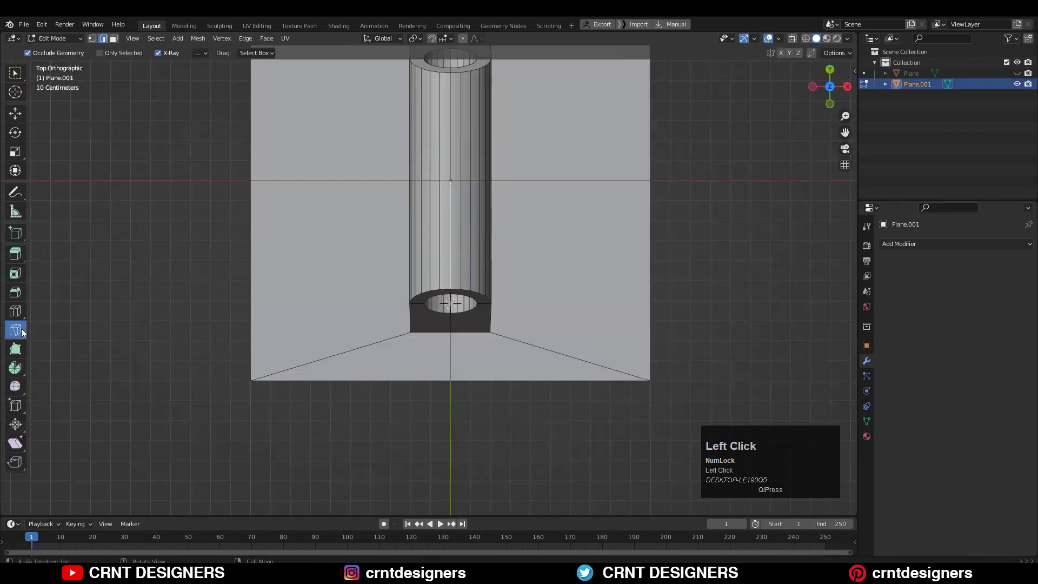
{"action": "key", "text": "1"}
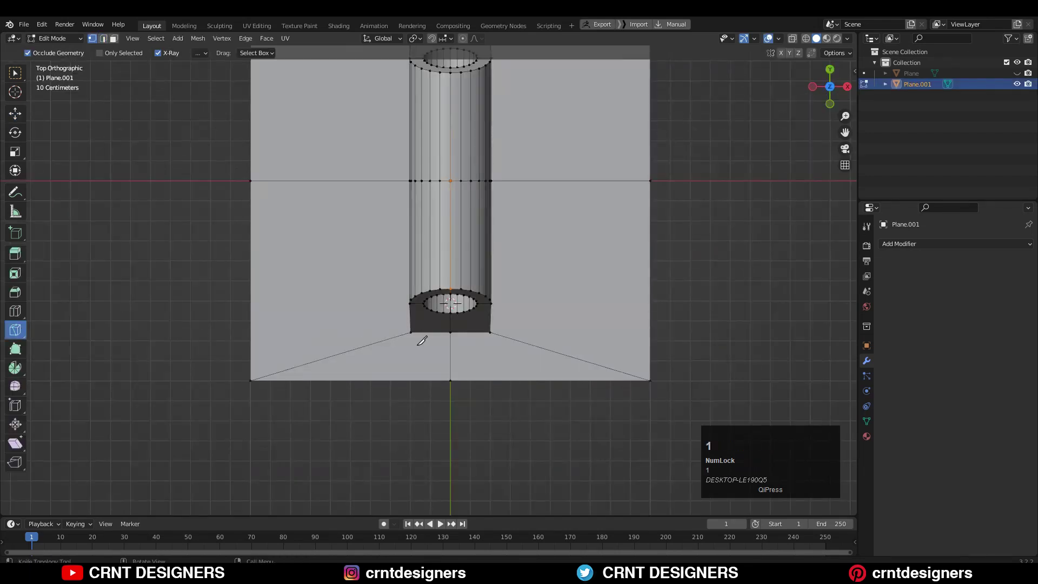
{"action": "left_click", "coordinate": [490, 331]}
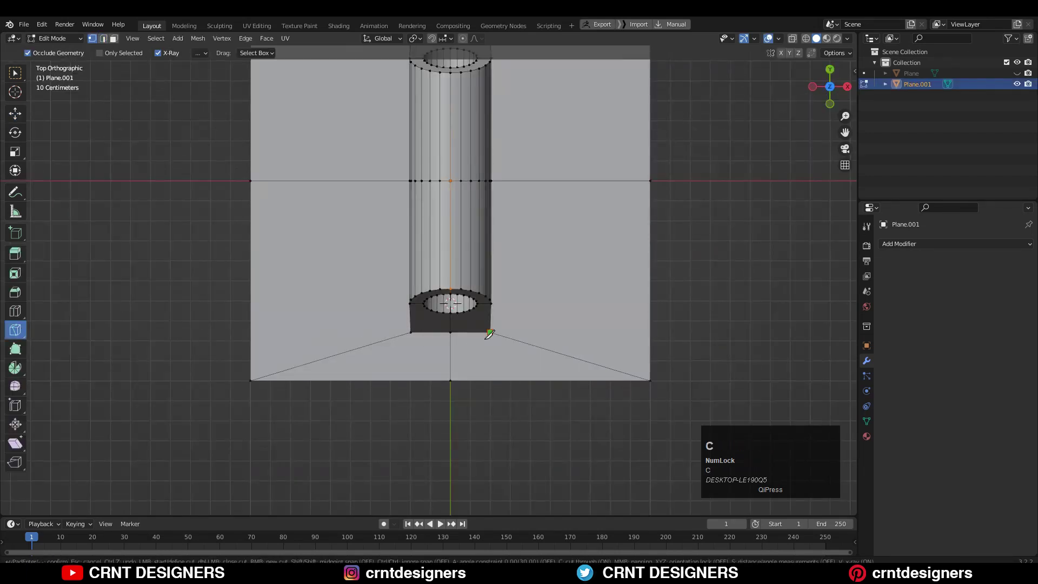
{"action": "scroll", "coordinate": [481, 433], "scroll_direction": "down", "scroll_amount": 1}
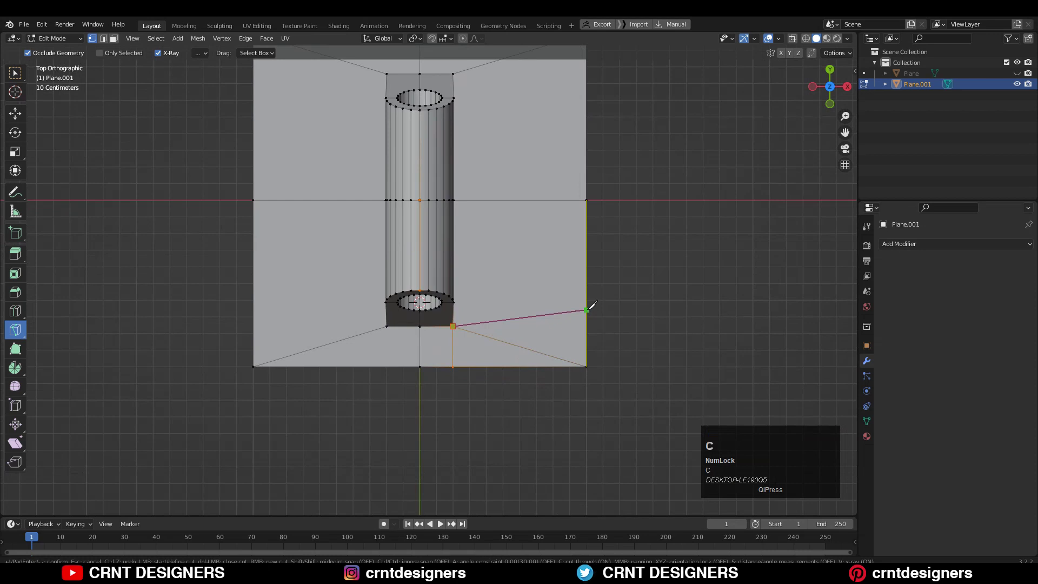
{"action": "key", "text": "x"}
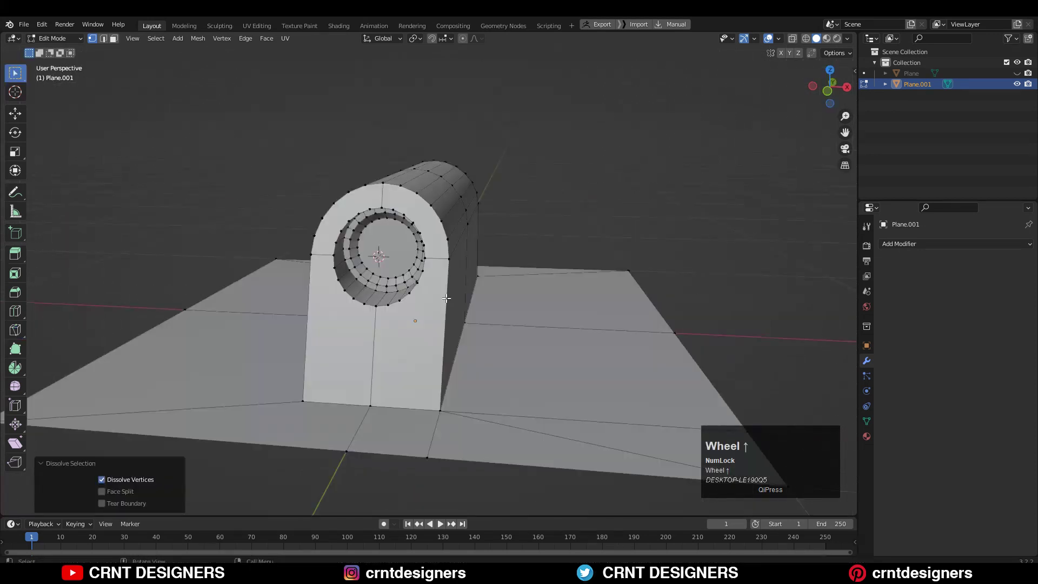
Connect the opening's rim vertices in pairs to the matching outer arch vertices across the upper right quarter of the end face
{"action": "scroll", "coordinate": [415, 324], "scroll_direction": "up", "scroll_amount": 3}
{"action": "middle_click_drag", "start_coordinate": [414, 298], "coordinate": [445, 330]}
{"action": "left_click", "coordinate": [443, 338]}
{"action": "right_click", "coordinate": [681, 235]}
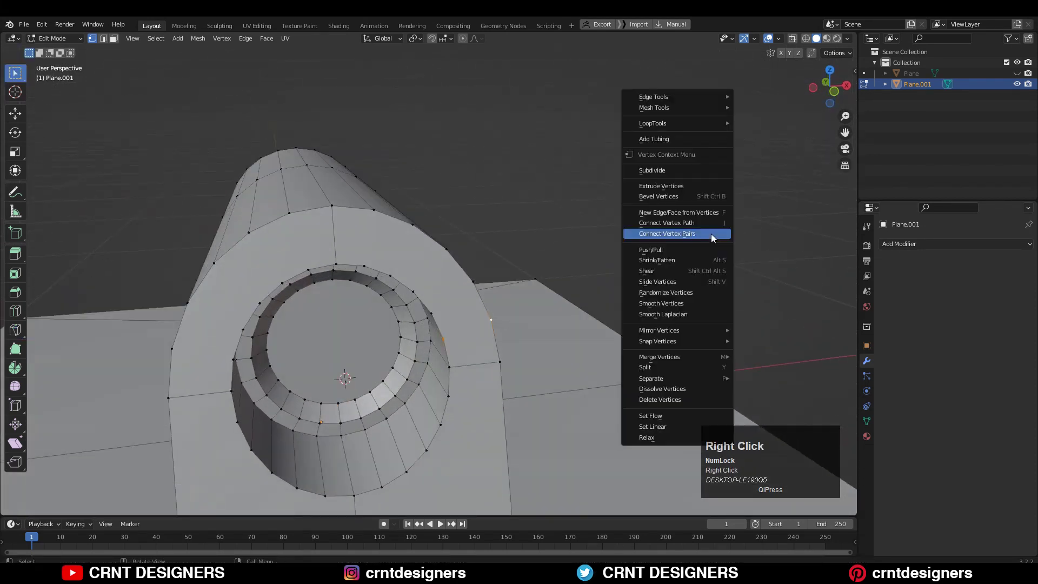
{"action": "left_click", "coordinate": [712, 236]}
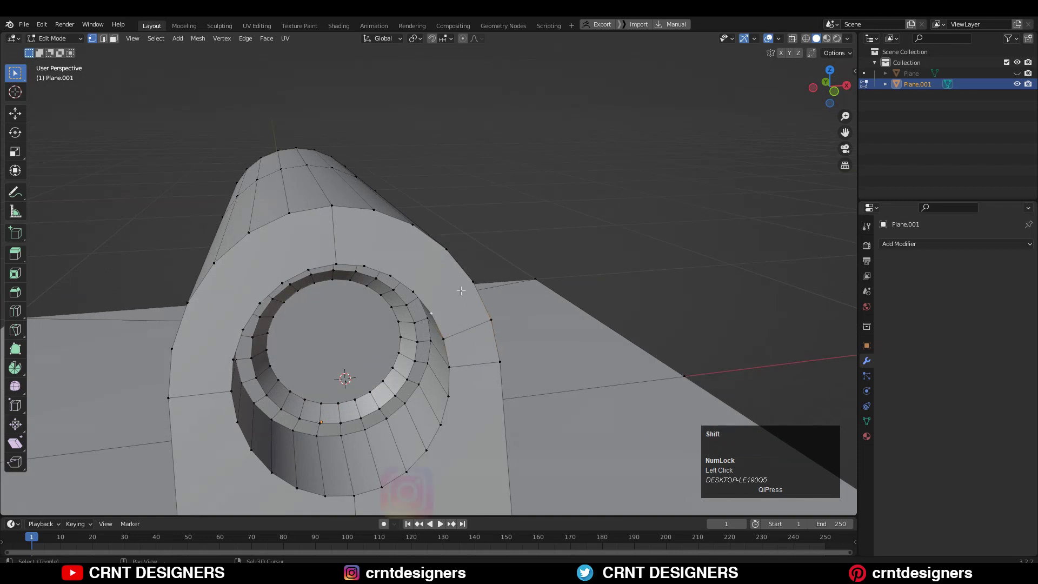
{"action": "left_click", "coordinate": [473, 282], "text": "shift"}
{"action": "right_click", "coordinate": [535, 222]}
{"action": "left_click", "coordinate": [535, 221]}
{"action": "left_click", "coordinate": [447, 250], "text": "shift"}
{"action": "right_click", "coordinate": [505, 209]}
{"action": "left_click", "coordinate": [505, 210]}
{"action": "right_click", "coordinate": [452, 205]}
{"action": "middle_click_drag", "start_coordinate": [487, 233], "coordinate": [460, 227]}
{"action": "left_click", "coordinate": [452, 205]}
{"action": "right_click", "coordinate": [481, 183]}
{"action": "left_click", "coordinate": [480, 184]}
Select the edge loop around the round opening's rim and bevel it about 0.0111 m with two segments
{"action": "scroll", "coordinate": [390, 227], "scroll_direction": "down", "scroll_amount": 3}
{"action": "key", "text": "2"}
{"action": "left_click", "coordinate": [458, 238], "text": "alt+shift"}
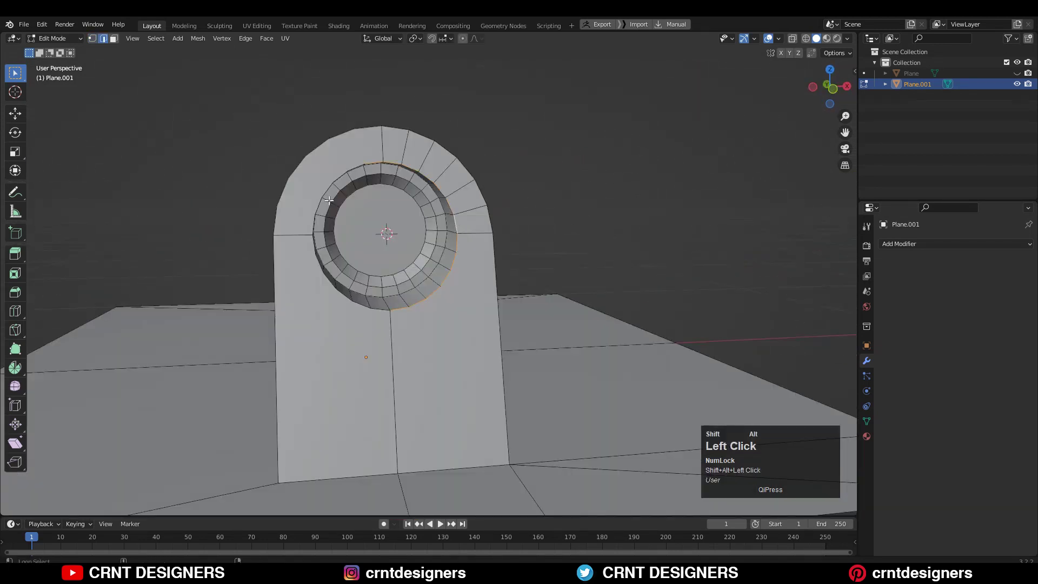
{"action": "middle_click_drag", "start_coordinate": [344, 259], "coordinate": [327, 293]}
{"action": "middle_click_drag", "start_coordinate": [490, 338], "coordinate": [487, 304]}
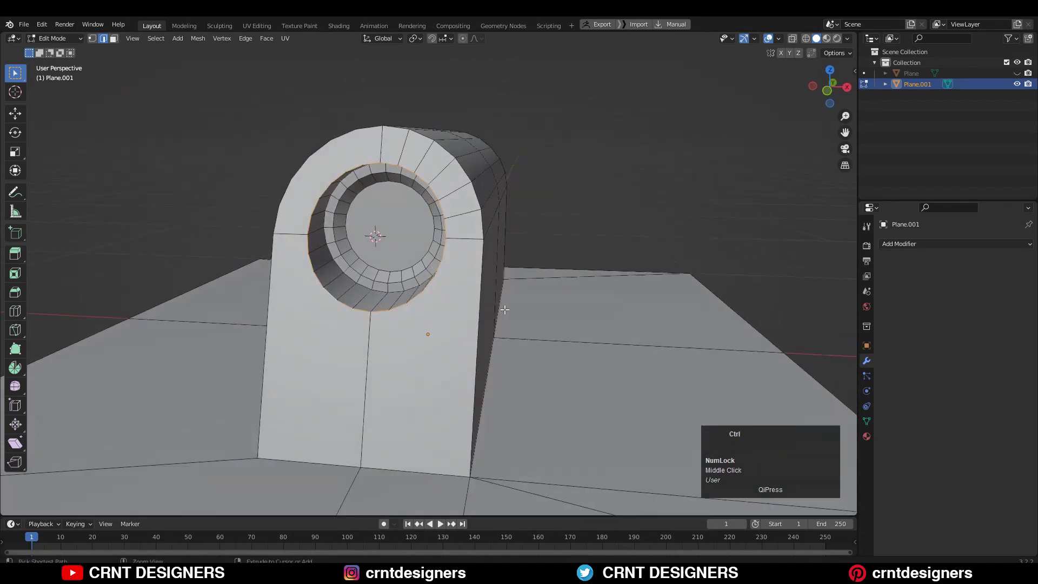
{"action": "key", "text": "ctrl+b"}
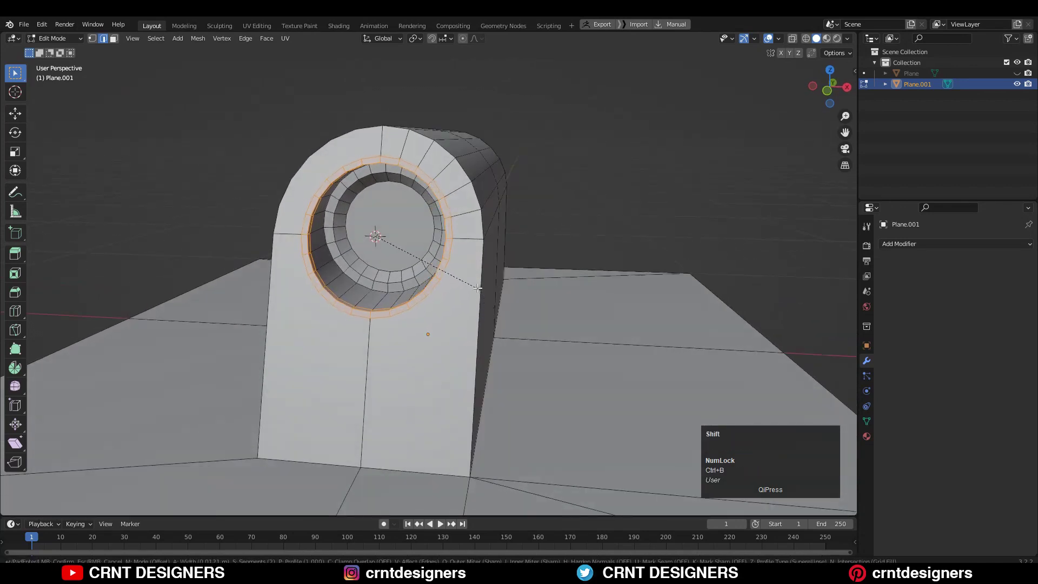
{"action": "left_click", "coordinate": [442, 308], "text": "shift"}
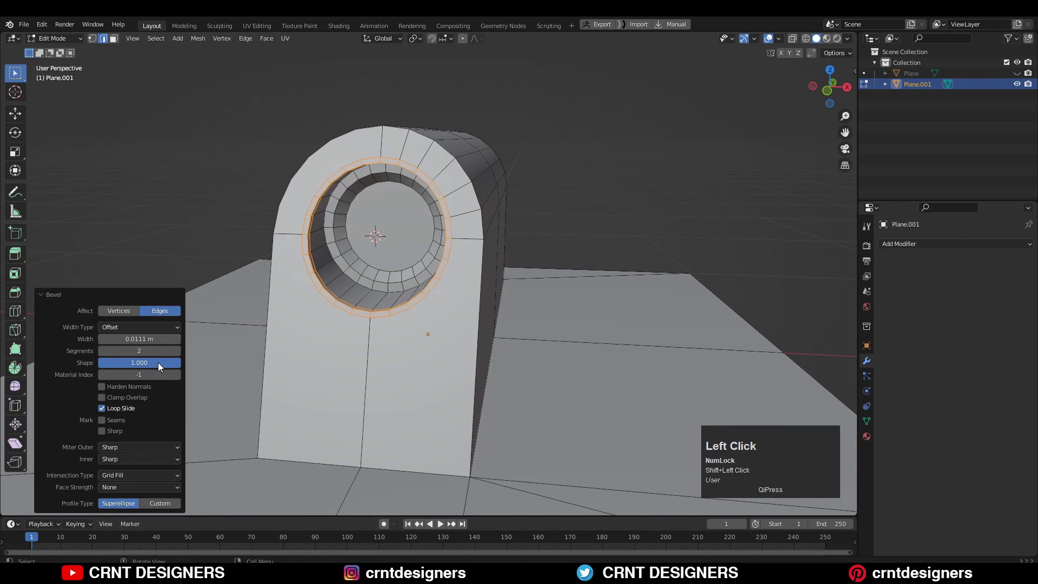
Reduce the rim bevel to one segment and widen it to form a chamfer around the opening
{"action": "middle_click_drag", "start_coordinate": [534, 240], "coordinate": [443, 174]}
{"action": "scroll", "coordinate": [567, 238], "scroll_direction": "up", "scroll_amount": 2}
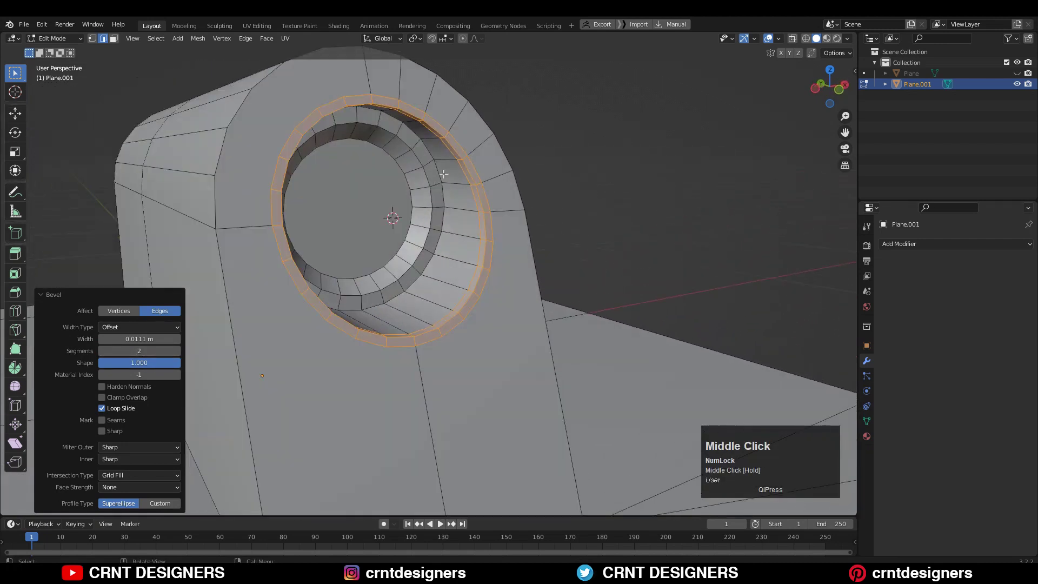
{"action": "middle_click_drag", "start_coordinate": [490, 201], "coordinate": [181, 336], "text": "shift"}
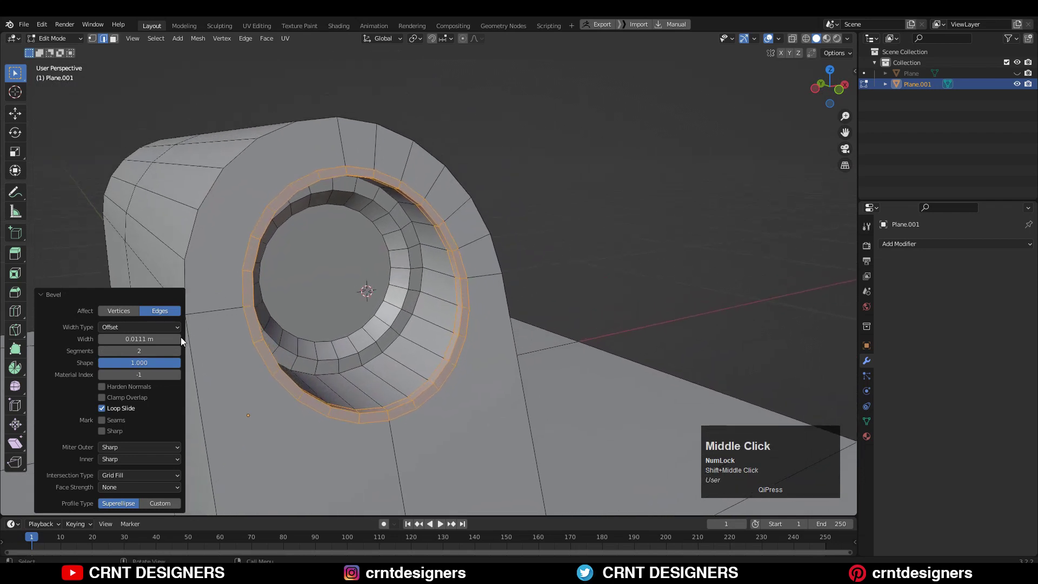
{"action": "left_click", "coordinate": [100, 350]}
{"action": "middle_click_drag", "start_coordinate": [282, 303], "coordinate": [447, 222]}
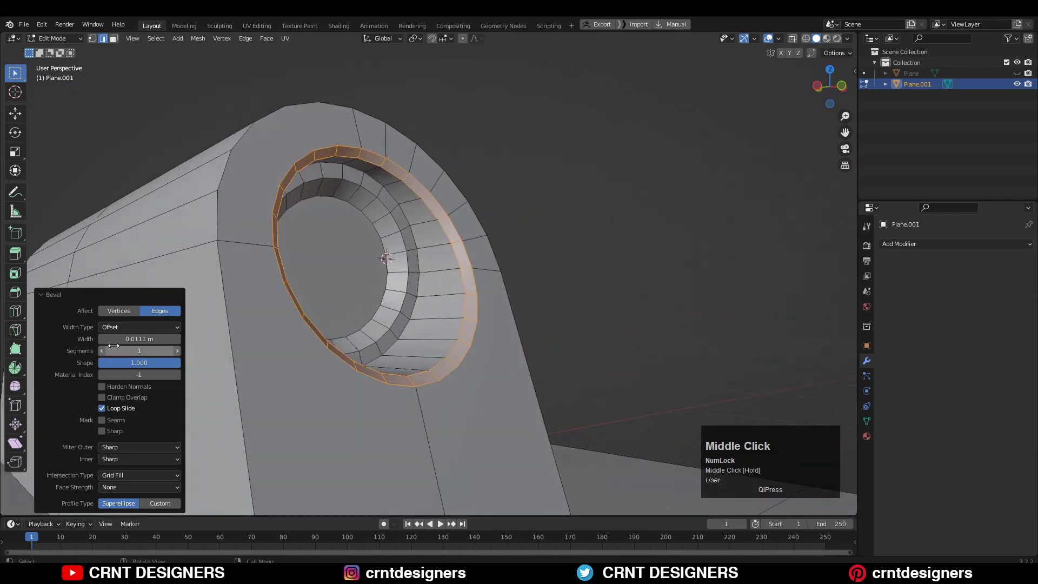
{"action": "left_click", "coordinate": [158, 339]}
{"action": "mouse_move", "coordinate": [139, 339]}
{"action": "left_mouse_down", "text": "shift"}
{"action": "mouse_move", "coordinate": [167, 339]}
{"action": "mouse_move", "coordinate": [147, 339]}
{"action": "left_mouse_up", "text": "shift"}
Bevel the outer edge loop of the opening's chamfer about 0.00444 m and set its segments to two
{"action": "middle_click_drag", "start_coordinate": [353, 277], "coordinate": [449, 337]}
{"action": "left_click", "coordinate": [448, 337], "text": "alt+shift"}
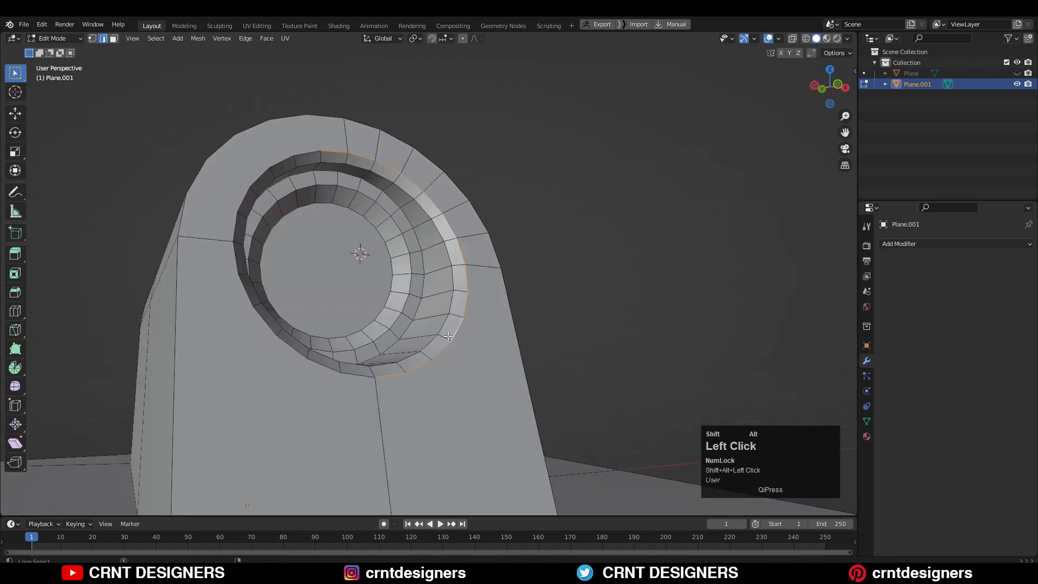
{"action": "key", "text": "ctrl+b"}
{"action": "left_click", "coordinate": [463, 240], "text": "shift"}
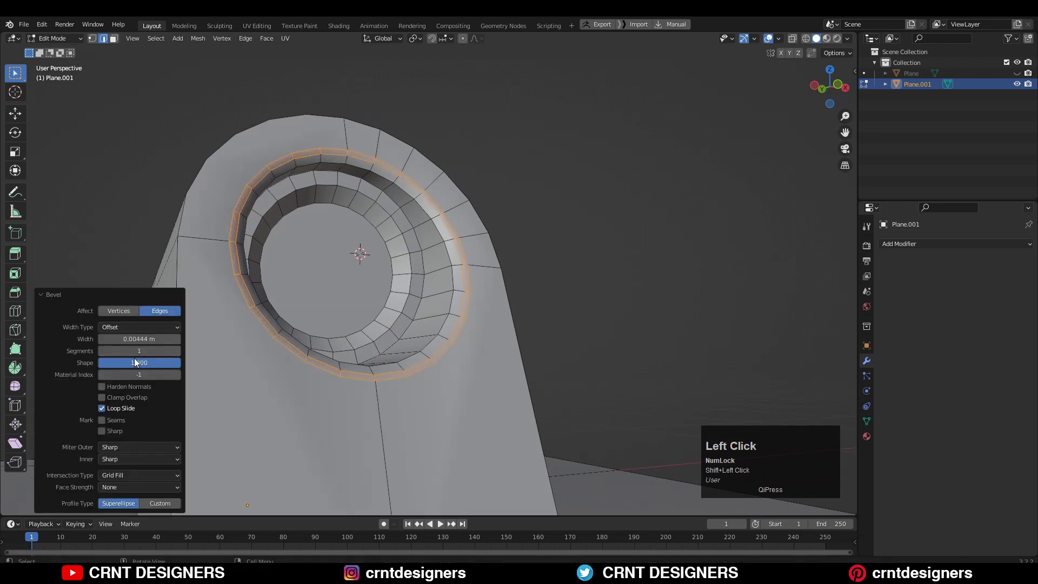
{"action": "left_click", "coordinate": [177, 352]}
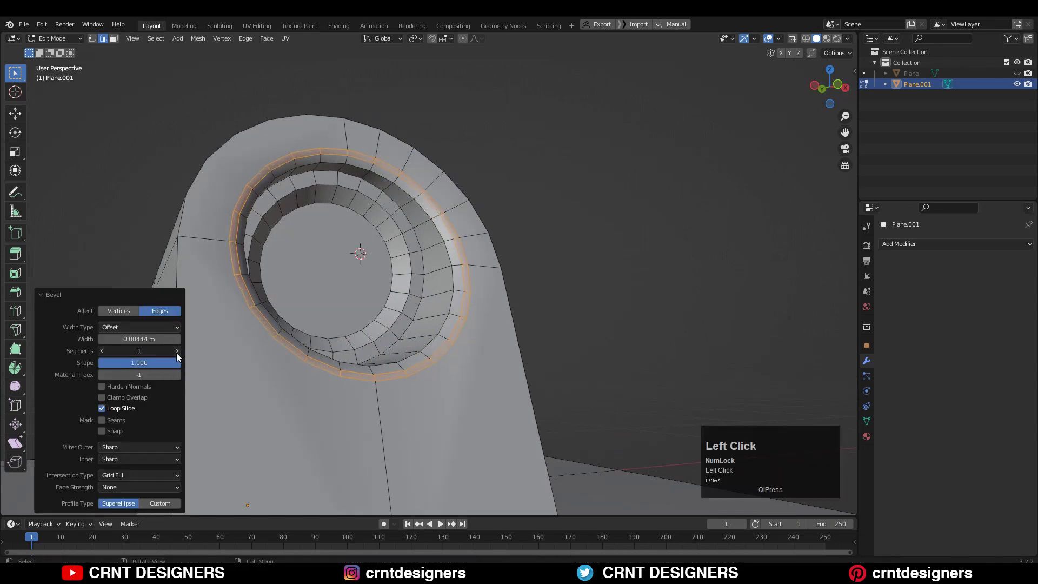
Bevel the end face's outline over the arch and down its right side, 0.007 m wide with two segments
{"action": "middle_click_drag", "start_coordinate": [373, 271], "coordinate": [347, 152]}
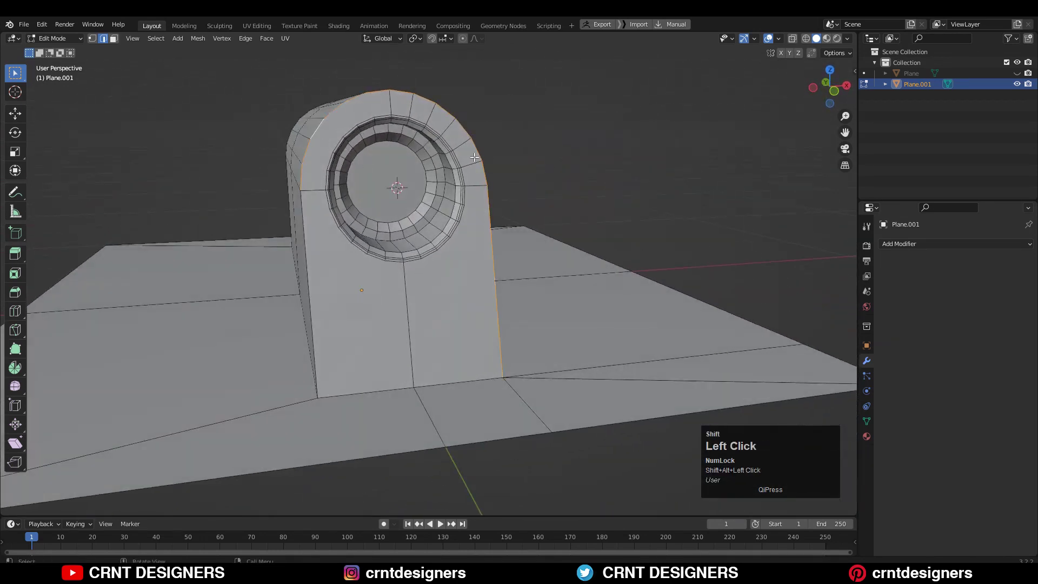
{"action": "middle_click_drag", "start_coordinate": [474, 157], "coordinate": [519, 177]}
{"action": "key", "text": "ctrl+b"}
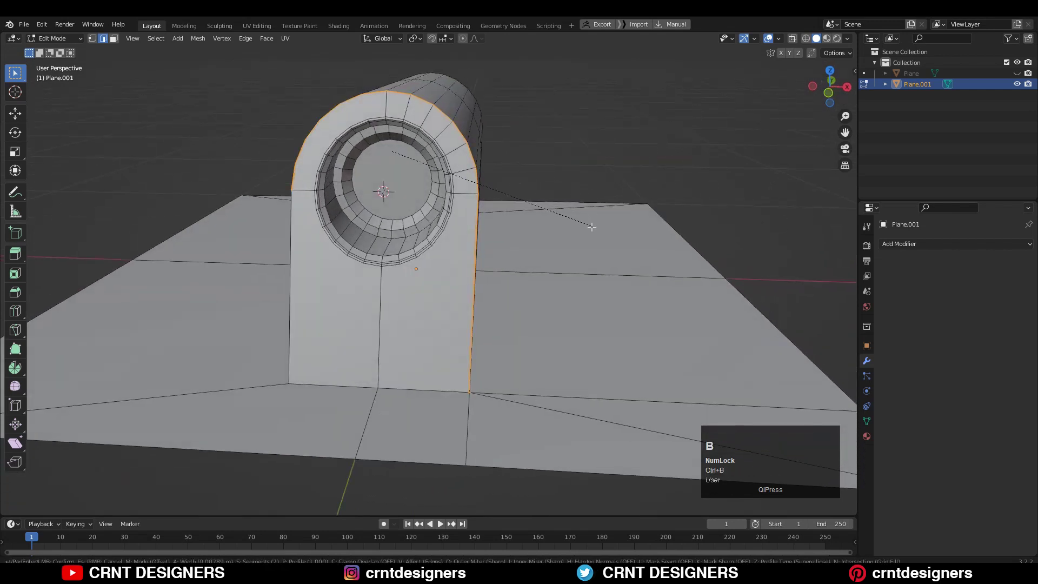
{"action": "key", "text": "shift"}
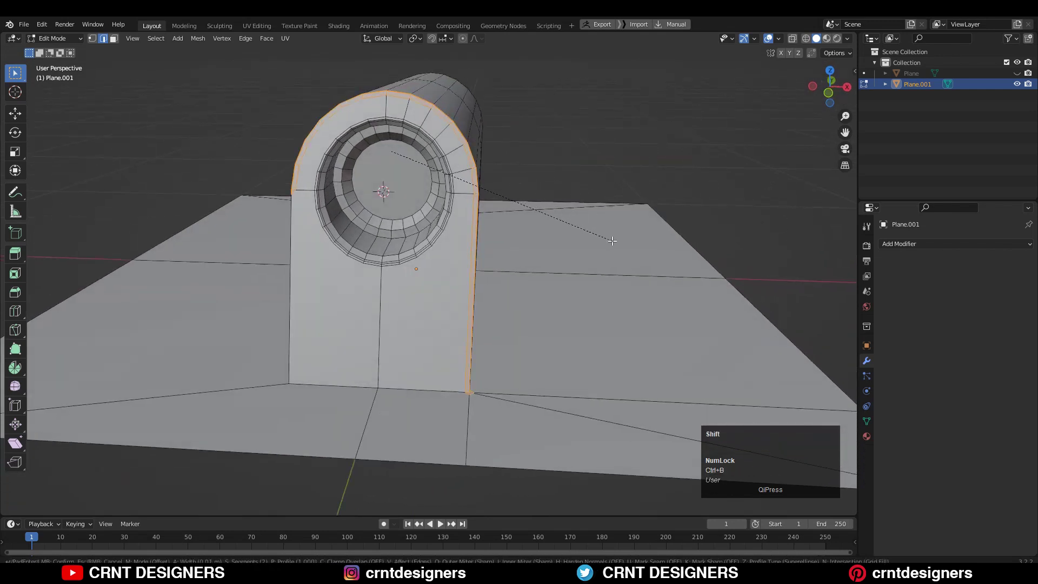
{"action": "left_click", "coordinate": [612, 241]}
{"action": "middle_click_drag", "start_coordinate": [612, 241], "coordinate": [503, 255]}
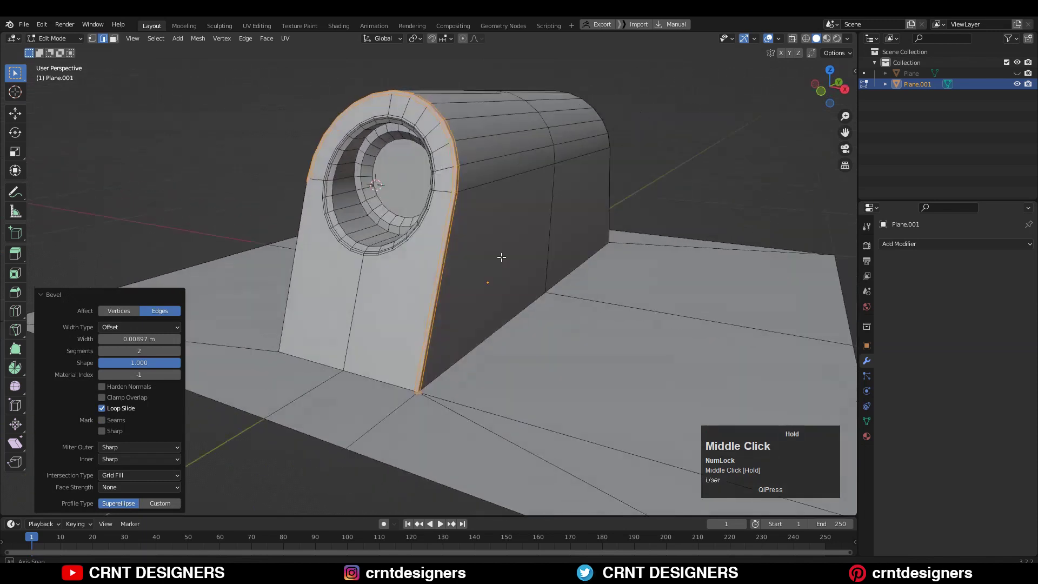
{"action": "scroll", "coordinate": [501, 305], "scroll_direction": "up", "scroll_amount": 2}
Merge the stray bevel vertices on the base plane into the neighbouring vertices at the arch's front right base corner
{"action": "scroll", "coordinate": [502, 306], "scroll_direction": "up", "scroll_amount": 3}
{"action": "mouse_move", "coordinate": [502, 305]}
{"action": "middle_mouse_down"}
{"action": "mouse_move", "coordinate": [429, 271]}
{"action": "mouse_move", "coordinate": [473, 268]}
{"action": "mouse_move", "coordinate": [487, 303]}
{"action": "middle_mouse_up"}
{"action": "scroll", "coordinate": [449, 281], "scroll_direction": "up", "scroll_amount": 3}
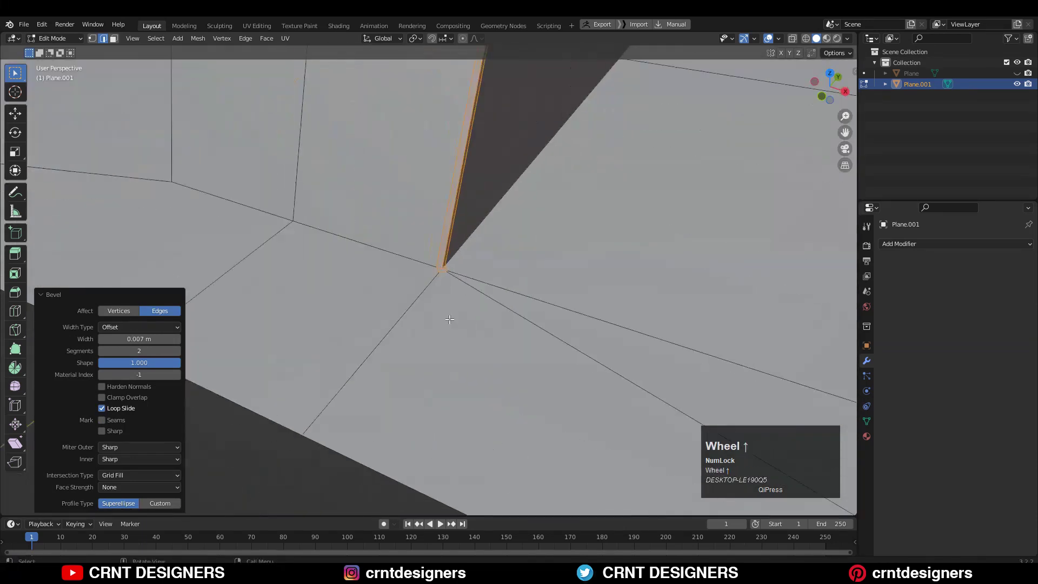
{"action": "key", "text": "1"}
{"action": "left_click", "coordinate": [440, 270]}
{"action": "middle_click_drag", "start_coordinate": [325, 368], "coordinate": [420, 294]}
{"action": "left_click", "coordinate": [426, 293], "text": "shift"}
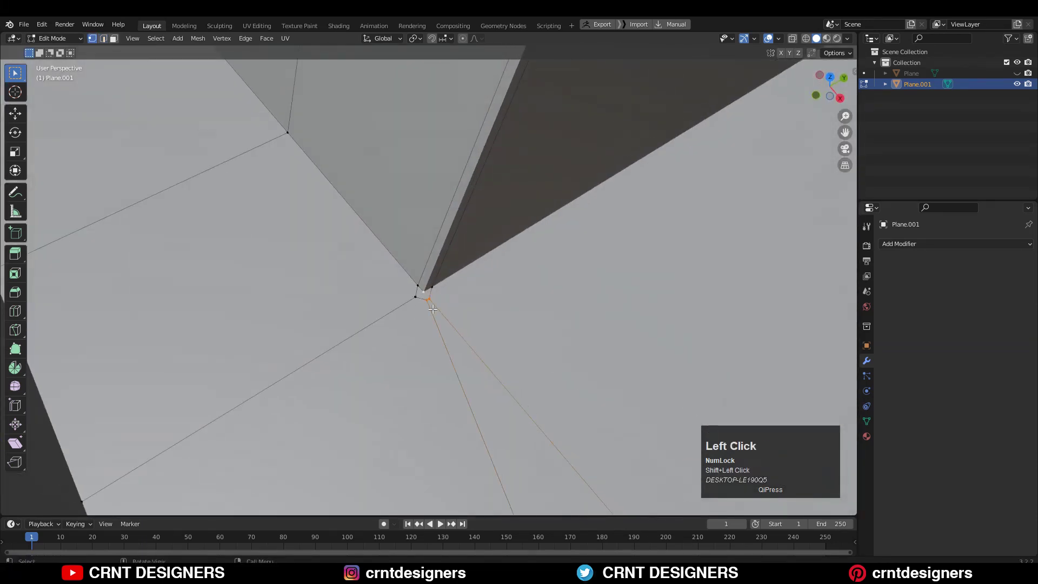
{"action": "key", "text": "m"}
{"action": "left_click", "coordinate": [431, 313]}
{"action": "left_click", "coordinate": [423, 292], "text": "shift"}
{"action": "key", "text": "m"}
{"action": "left_click", "coordinate": [420, 314]}
Cut the diagonal base edge at its middle and merge the new vertex at last into the front-edge vertex, collapsing the diagonal
{"action": "scroll", "coordinate": [544, 405], "scroll_direction": "down", "scroll_amount": 4}
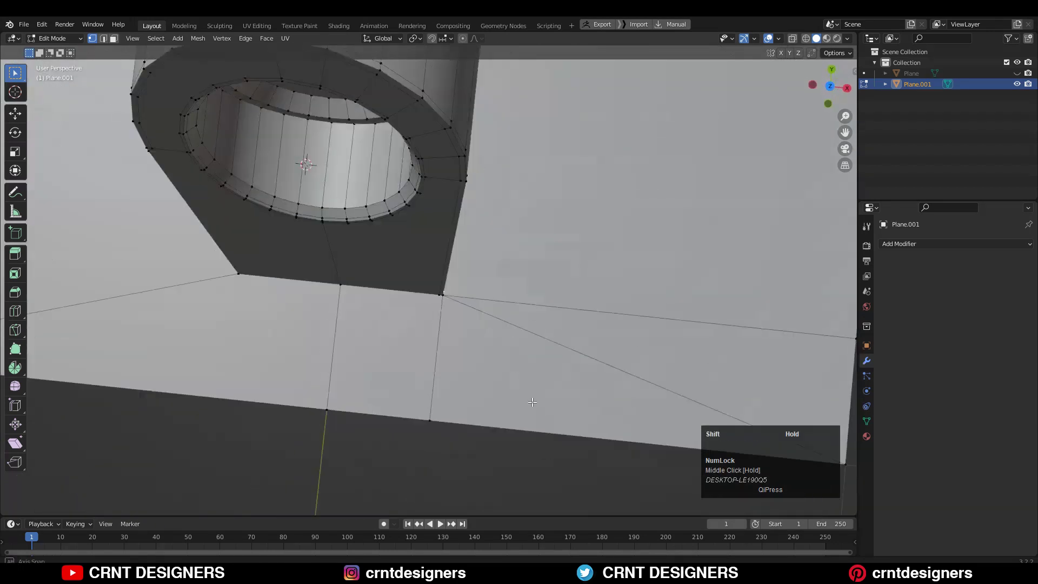
{"action": "middle_click_drag", "start_coordinate": [543, 405], "coordinate": [350, 335]}
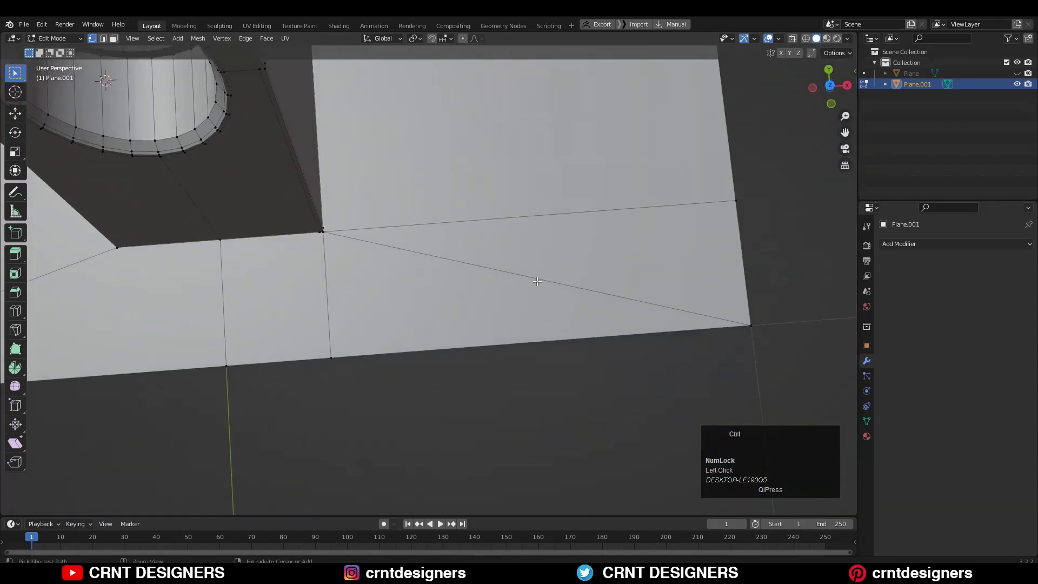
{"action": "key", "text": "ctrl+e"}
{"action": "left_click", "coordinate": [535, 279]}
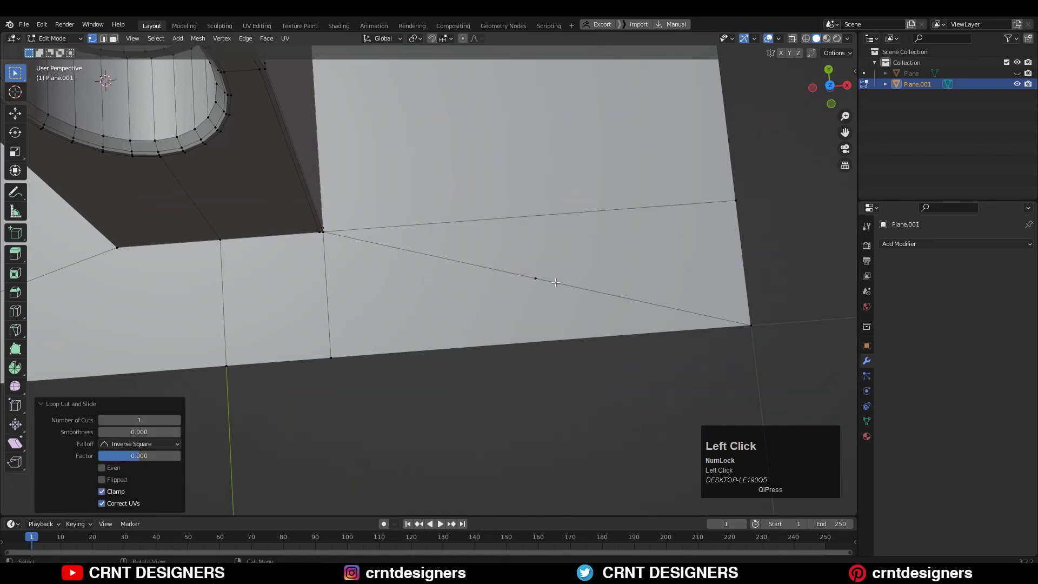
{"action": "left_click", "coordinate": [550, 260]}
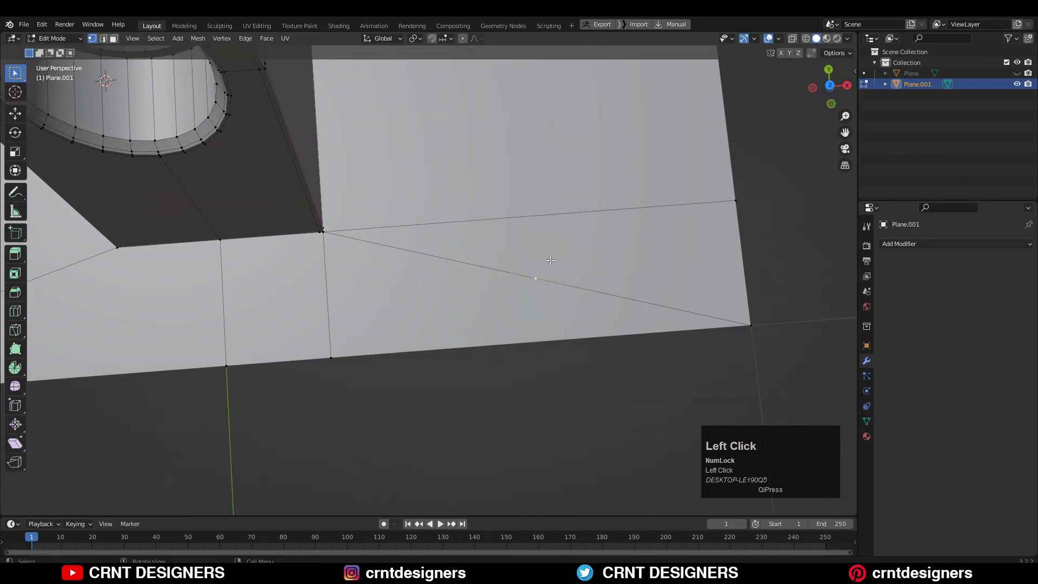
{"action": "key", "text": "m"}
{"action": "left_click", "coordinate": [477, 374]}
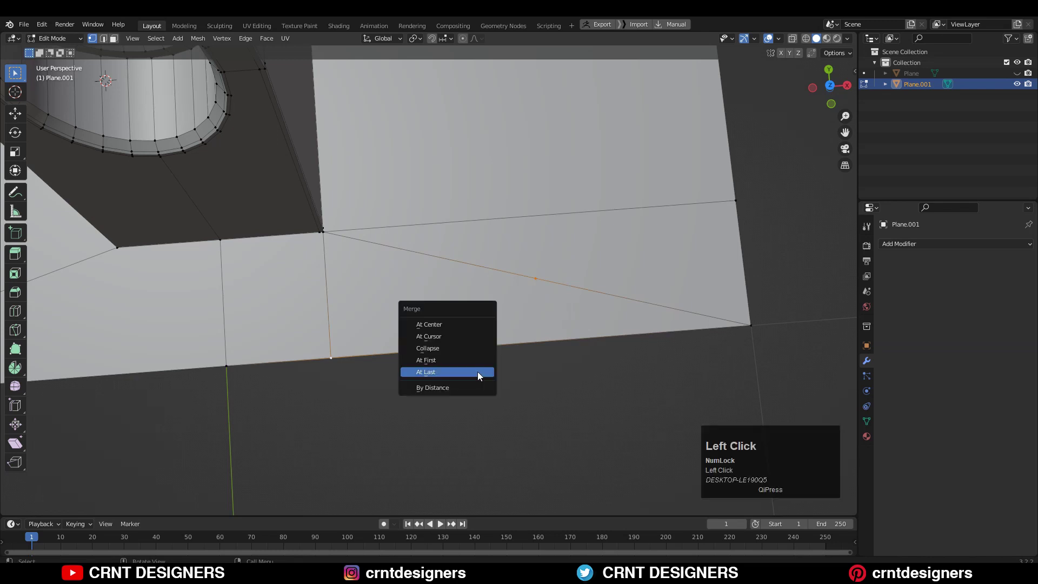
{"action": "left_click", "coordinate": [462, 373]}
Knife a Y-constrained cut from the bevelled base corner's inner vertex to the front edge of the base plane
{"action": "scroll", "coordinate": [462, 373], "scroll_direction": "down", "scroll_amount": 6}
{"action": "middle_click_drag", "start_coordinate": [461, 373], "coordinate": [303, 319]}
{"action": "scroll", "coordinate": [303, 319], "scroll_direction": "up", "scroll_amount": 5}
{"action": "left_click", "coordinate": [15, 331]}
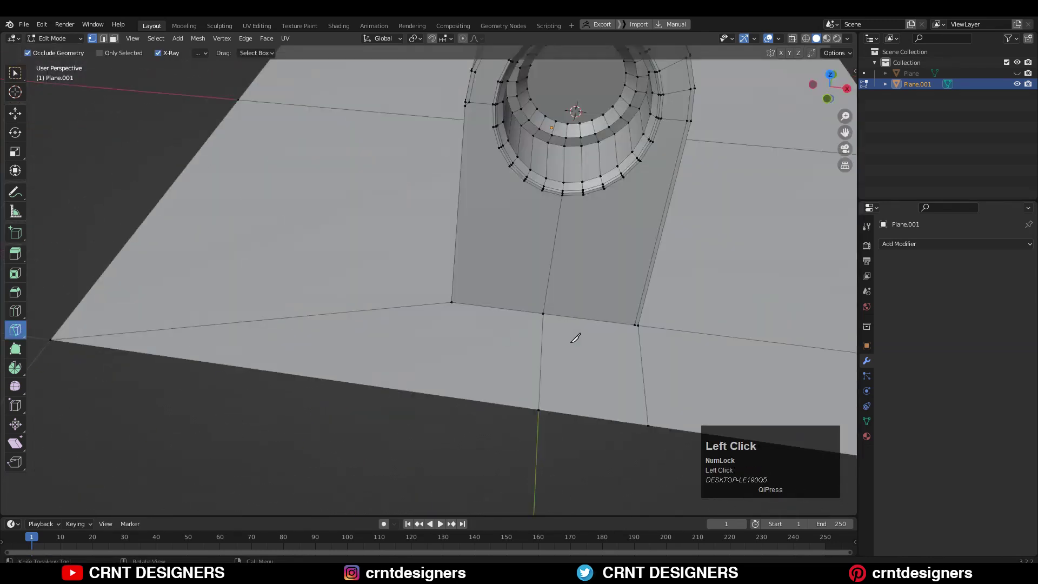
{"action": "left_click", "coordinate": [636, 324]}
{"action": "key", "text": "y"}
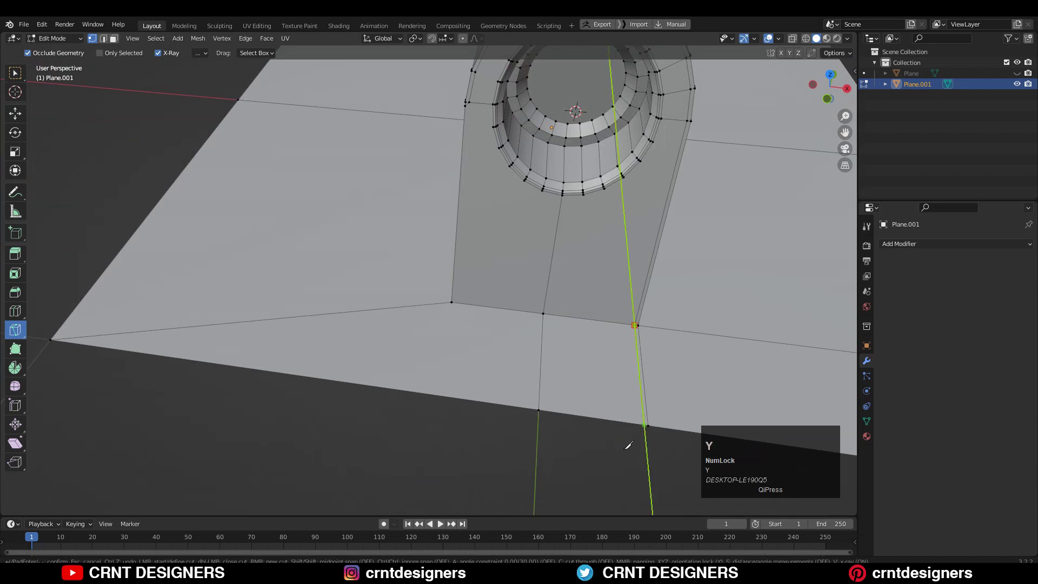
{"action": "left_click", "coordinate": [626, 450]}
{"action": "key", "text": "Return"}
In front view, knife three vertical cuts from the opening's lower right rim vertices straight down to the base of the end face
{"action": "key", "text": "KP_1"}
{"action": "left_click", "coordinate": [481, 177]}
{"action": "key", "text": "c"}
{"action": "key", "text": "z"}
{"action": "left_click", "coordinate": [481, 411]}
{"action": "key", "text": "space"}
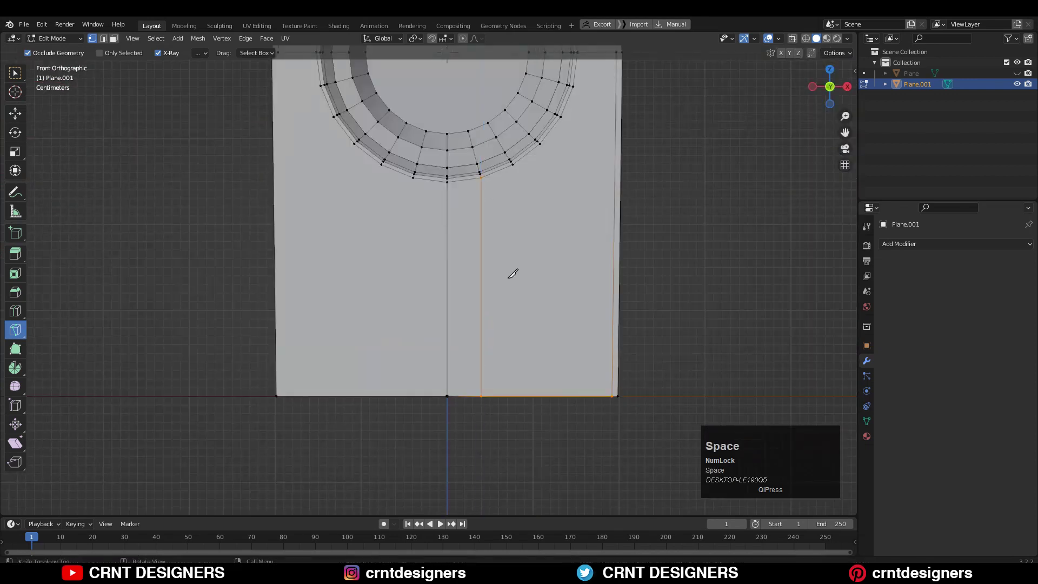
{"action": "left_click", "coordinate": [513, 164]}
{"action": "key", "text": "c"}
{"action": "key", "text": "z"}
{"action": "left_click", "coordinate": [513, 411]}
{"action": "key", "text": "space"}
{"action": "left_click", "coordinate": [540, 144]}
{"action": "left_click", "coordinate": [540, 411]}
{"action": "key", "text": "space"}
Knife three horizontal cuts from the rim vertices on the opening's lower right side out to the end face's side edge
{"action": "middle_click_drag", "start_coordinate": [604, 141], "coordinate": [531, 271], "text": "shift"}
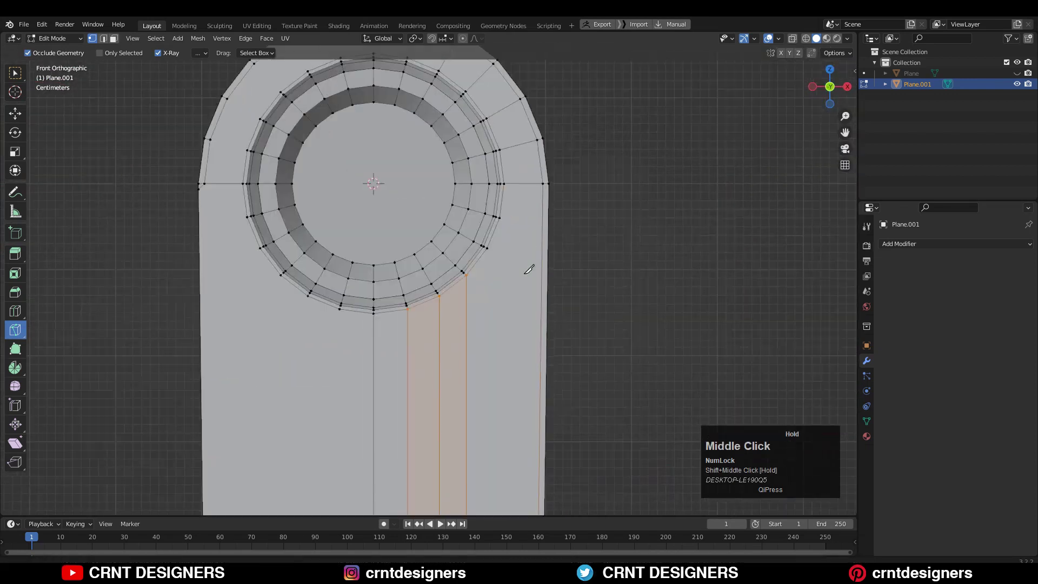
{"action": "scroll", "coordinate": [531, 271], "scroll_direction": "up", "scroll_amount": 1}
{"action": "left_click", "coordinate": [509, 215]}
{"action": "key", "text": "c"}
{"action": "key", "text": "x"}
{"action": "left_click", "coordinate": [723, 217]}
{"action": "key", "text": "space"}
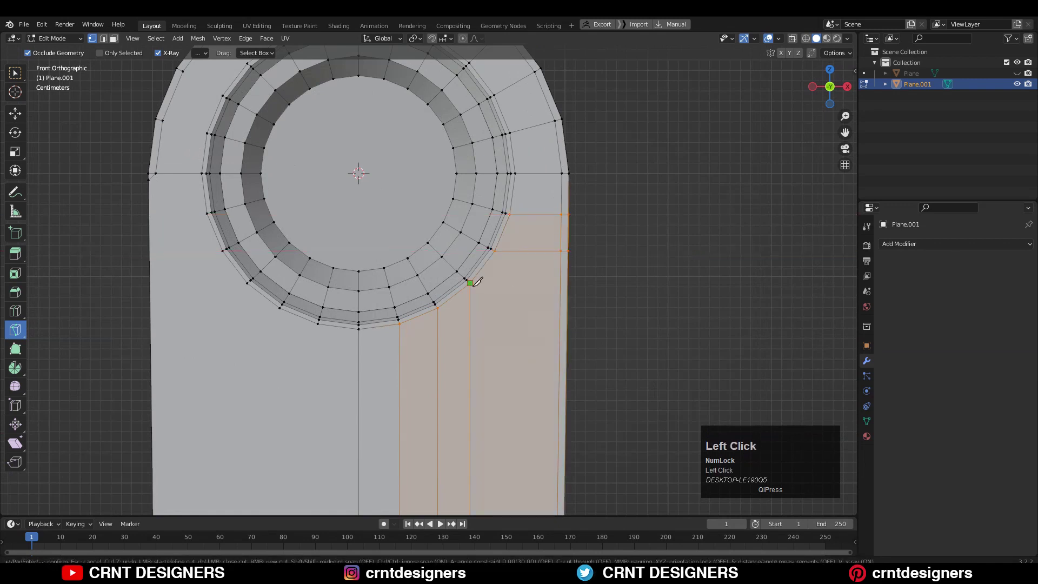
{"action": "left_click", "coordinate": [502, 286]}
Add four evenly spaced horizontal loop cuts through the lower right half of the end face, without sliding them
{"action": "scroll", "coordinate": [486, 279], "scroll_direction": "down", "scroll_amount": 3}
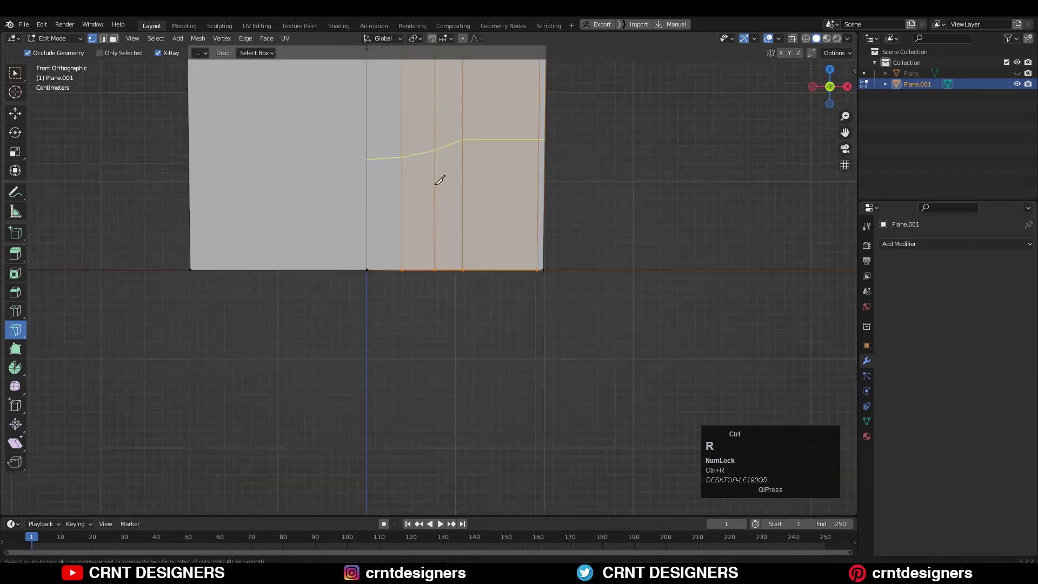
{"action": "scroll", "coordinate": [444, 179], "scroll_direction": "up", "scroll_amount": 3}
{"action": "scroll", "coordinate": [440, 183], "scroll_direction": "up", "scroll_amount": 1}
{"action": "left_click", "coordinate": [438, 181]}
{"action": "right_click", "coordinate": [439, 181]}
{"action": "scroll", "coordinate": [547, 168], "scroll_direction": "down", "scroll_amount": 5}
{"action": "middle_click_drag", "start_coordinate": [540, 183], "coordinate": [531, 213], "text": "shift"}
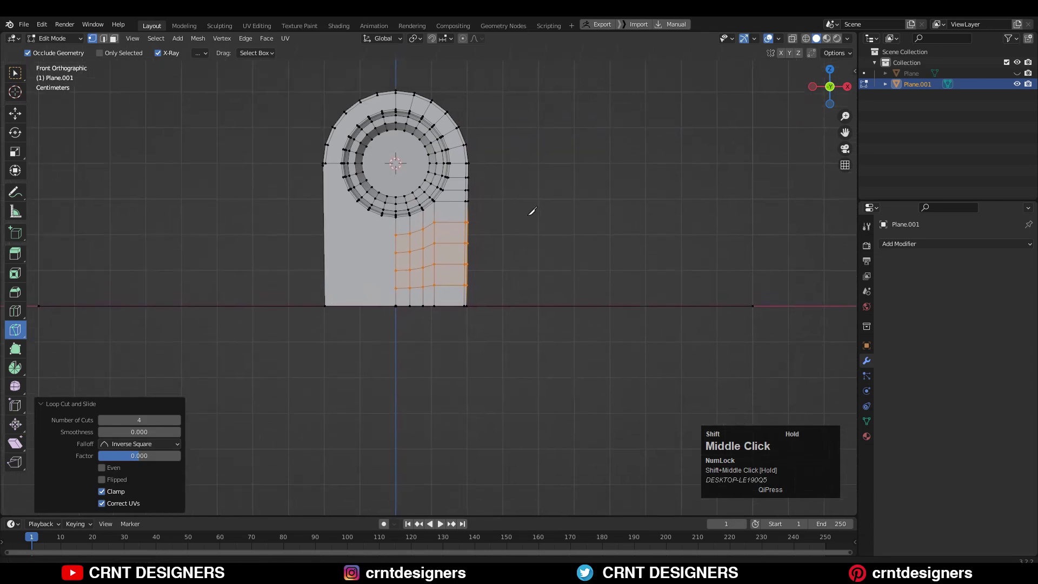
Knife a cut across the full width of the arch's end face, just above its base edge
{"action": "middle_click_drag", "start_coordinate": [526, 250], "coordinate": [513, 324], "text": "ctrl"}
{"action": "left_click", "coordinate": [510, 323]}
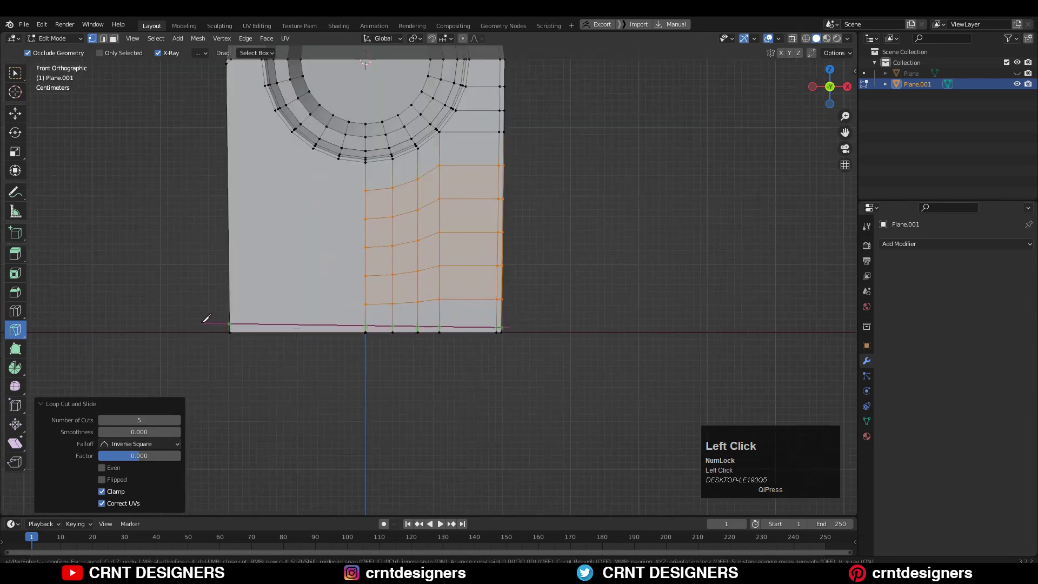
{"action": "key", "text": "Return"}
In top view, knife a cut-through line across the base plane just in front of the end face, from the centre line to the side edge
{"action": "scroll", "coordinate": [470, 248], "scroll_direction": "down", "scroll_amount": 2}
{"action": "middle_click_drag", "start_coordinate": [469, 249], "coordinate": [414, 387]}
{"action": "key", "text": "Tab"}
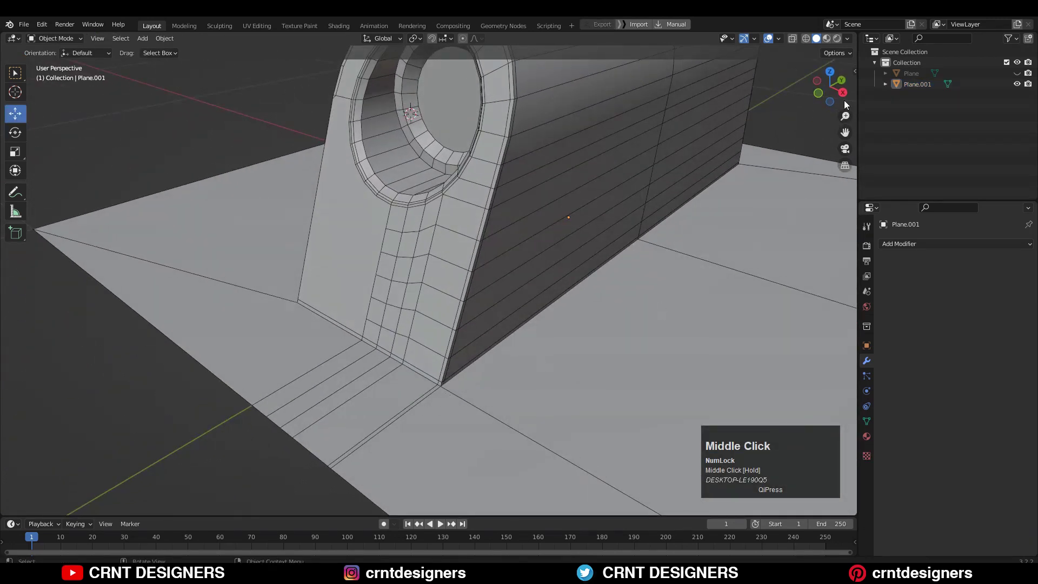
{"action": "left_click", "coordinate": [830, 72]}
{"action": "scroll", "coordinate": [25, 343], "scroll_direction": "up", "scroll_amount": 2}
{"action": "key", "text": "Tab"}
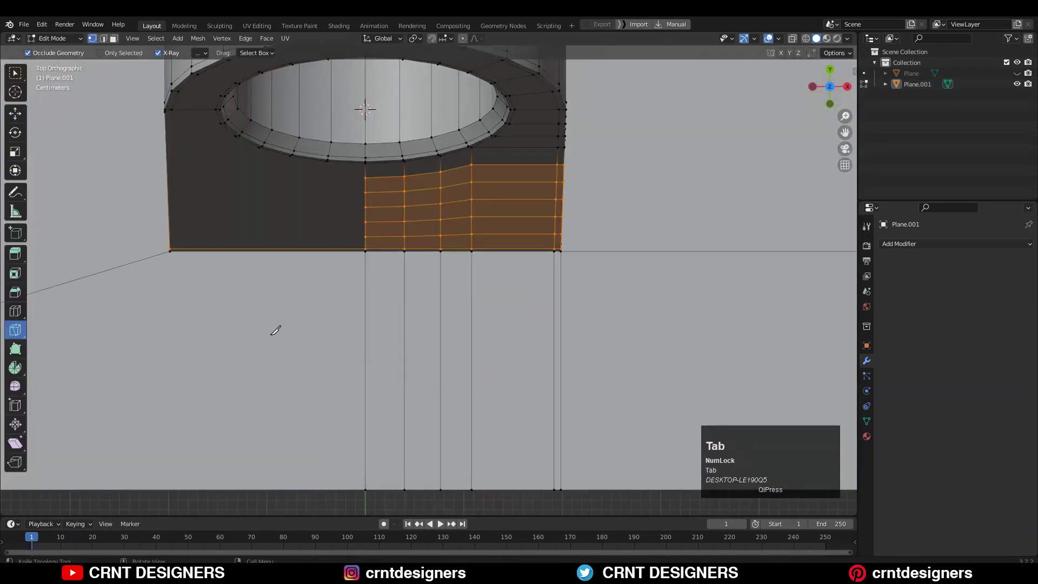
{"action": "left_click", "coordinate": [366, 262]}
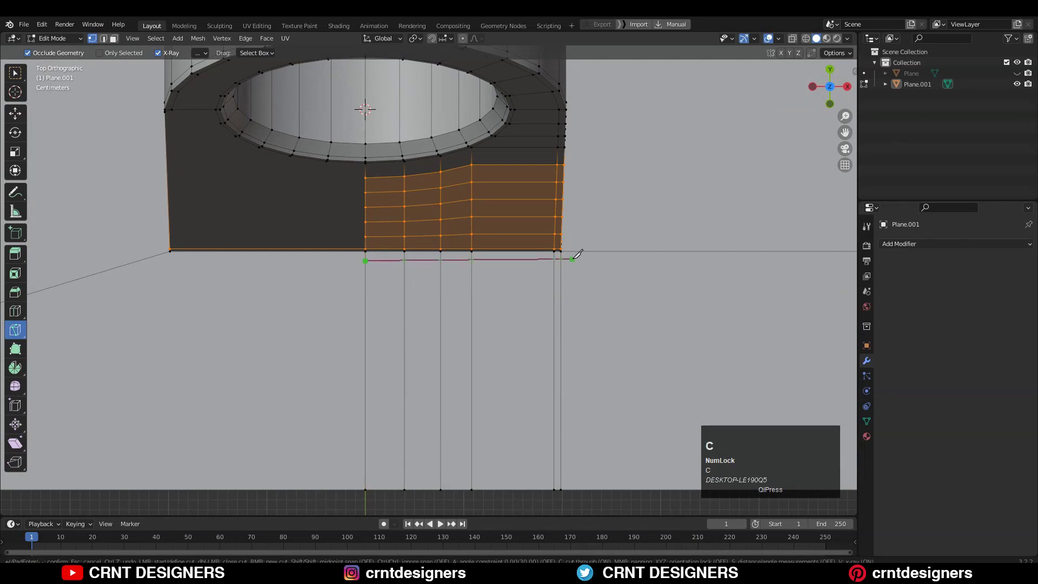
{"action": "scroll", "coordinate": [580, 258], "scroll_direction": "down", "scroll_amount": 2}
{"action": "left_click", "coordinate": [814, 272]}
{"action": "key", "text": "space"}
{"action": "scroll", "coordinate": [602, 251], "scroll_direction": "up", "scroll_amount": 2}
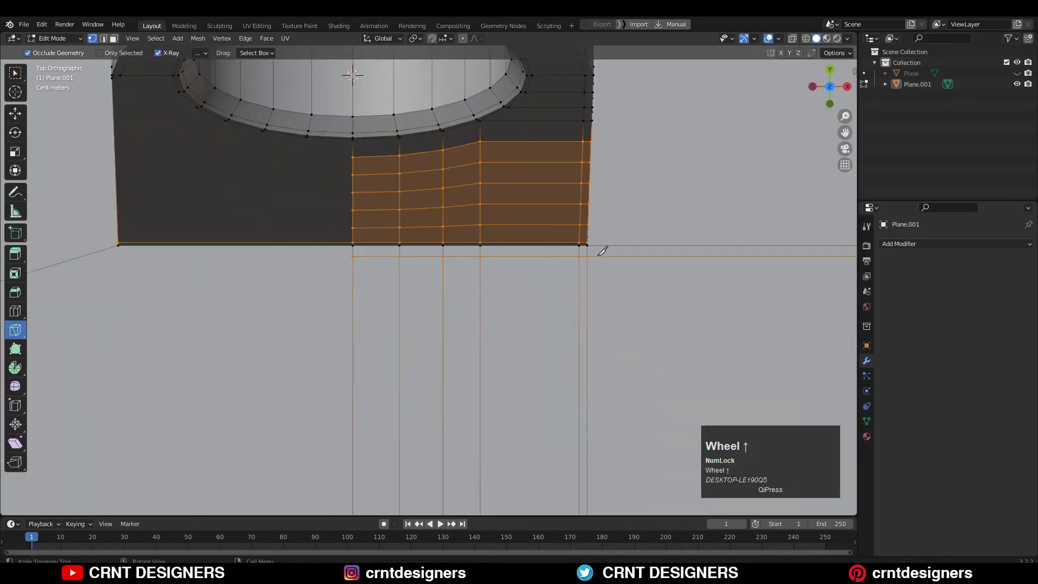
Knife Y-constrained cuts along the base plane just outside the arch's side, out to the plane's front and back edges
{"action": "left_click", "coordinate": [600, 257]}
{"action": "scroll", "coordinate": [598, 287], "scroll_direction": "down", "scroll_amount": 1}
{"action": "key", "text": "y"}
{"action": "left_click", "coordinate": [566, 503]}
{"action": "key", "text": "space"}
{"action": "left_click", "coordinate": [572, 262]}
{"action": "scroll", "coordinate": [573, 262], "scroll_direction": "down", "scroll_amount": 6}
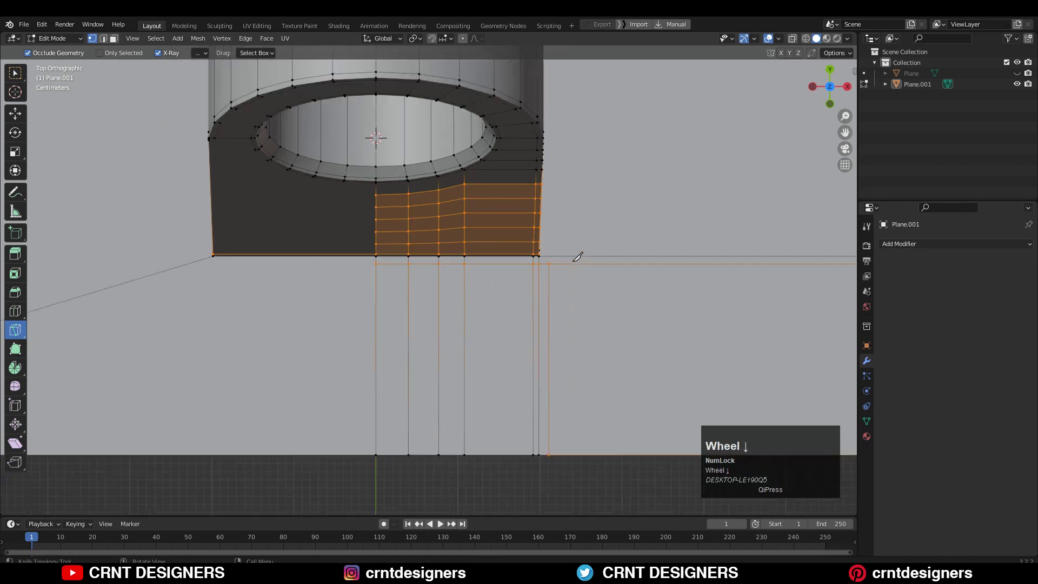
{"action": "middle_click_drag", "start_coordinate": [524, 253], "coordinate": [509, 337], "text": "shift"}
{"action": "key", "text": "y"}
{"action": "scroll", "coordinate": [503, 199], "scroll_direction": "down", "scroll_amount": 5}
{"action": "middle_click_drag", "start_coordinate": [447, 330], "coordinate": [447, 338]}
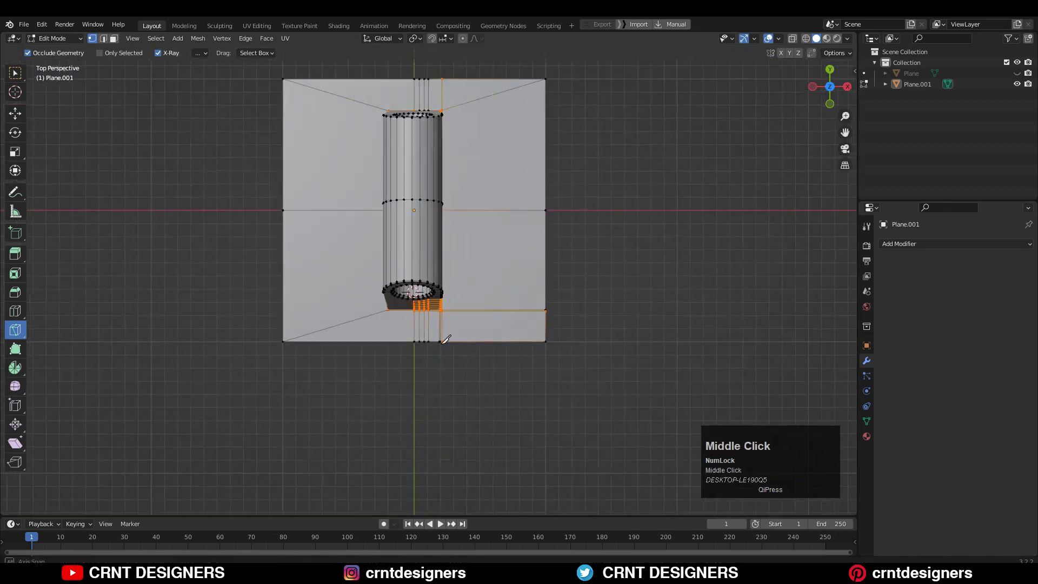
Knife short cuts joining the vertices at the arch's bevelled base corner to the new supporting cuts on the plane
{"action": "left_click", "coordinate": [480, 297]}
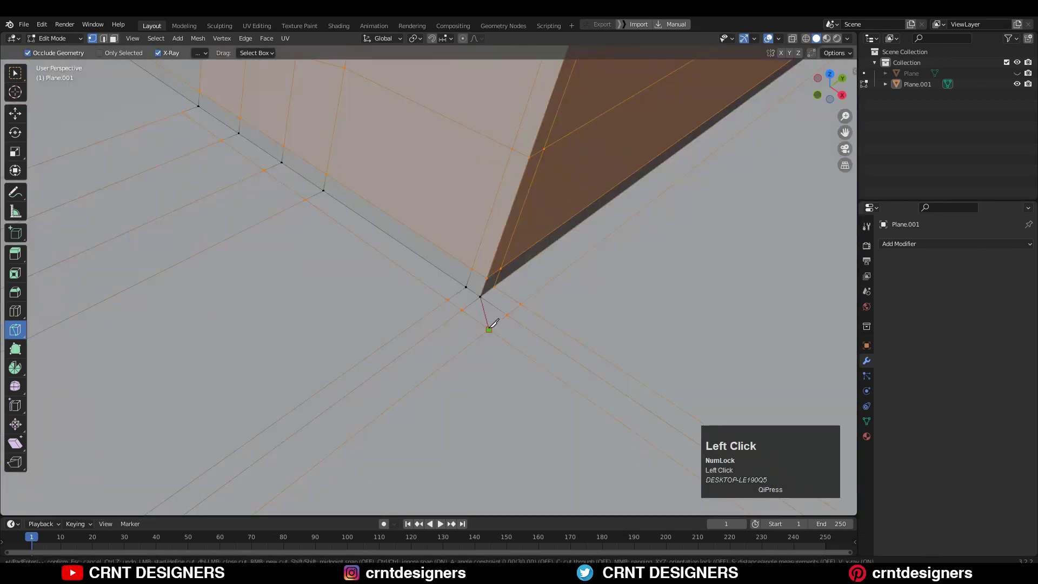
{"action": "key", "text": "space"}
{"action": "left_click", "coordinate": [462, 310]}
{"action": "left_click", "coordinate": [466, 287]}
{"action": "key", "text": "space"}
{"action": "left_click", "coordinate": [507, 315]}
{"action": "key", "text": "space"}
Dissolve the redundant edge segments between the base corner and the supporting cuts, and select the narrow face strip around the arch's base
{"action": "key", "text": "c"}
{"action": "key", "text": "2"}
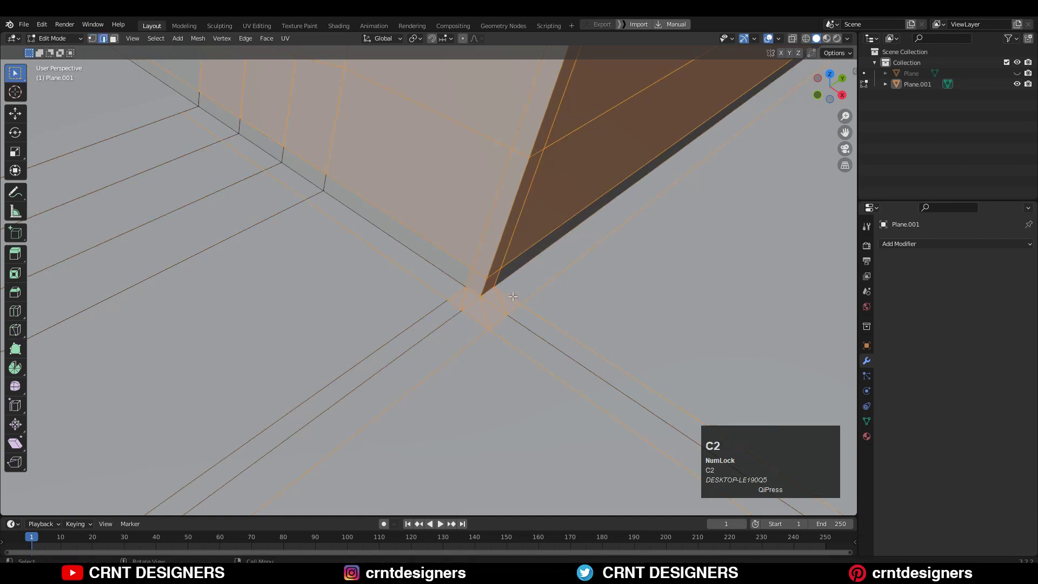
{"action": "left_click", "coordinate": [493, 302]}
{"action": "left_click", "coordinate": [516, 301], "text": "alt"}
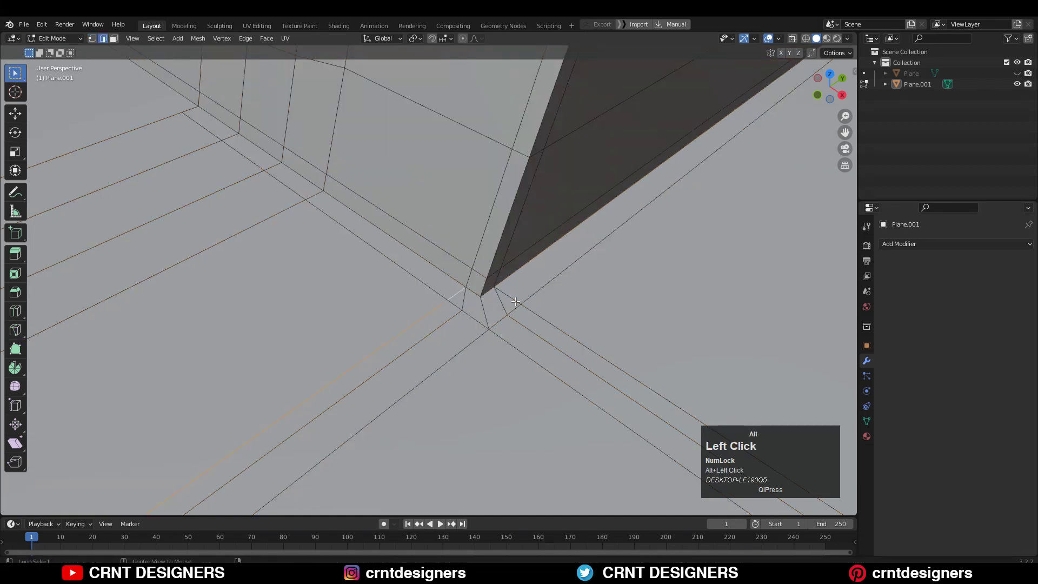
{"action": "key", "text": "3"}
{"action": "middle_click_drag", "start_coordinate": [514, 299], "coordinate": [598, 313]}
{"action": "left_click", "coordinate": [478, 293], "text": "alt"}
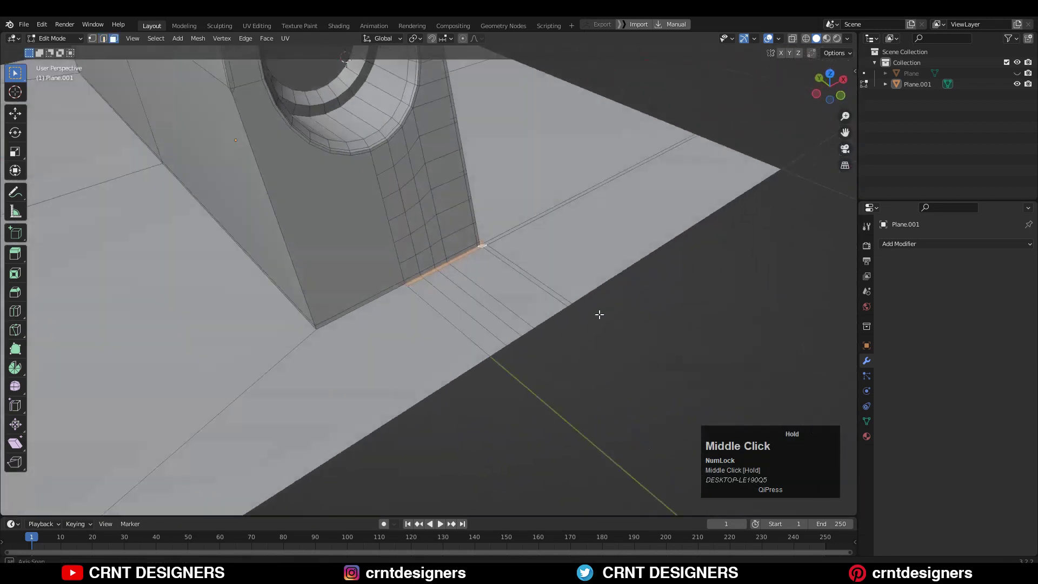
Inset the recess's circular floor face by 0.0027 m, and inset it again by about 0.013 m
{"action": "scroll", "coordinate": [539, 331], "scroll_direction": "up", "scroll_amount": 3}
{"action": "key", "text": "i"}
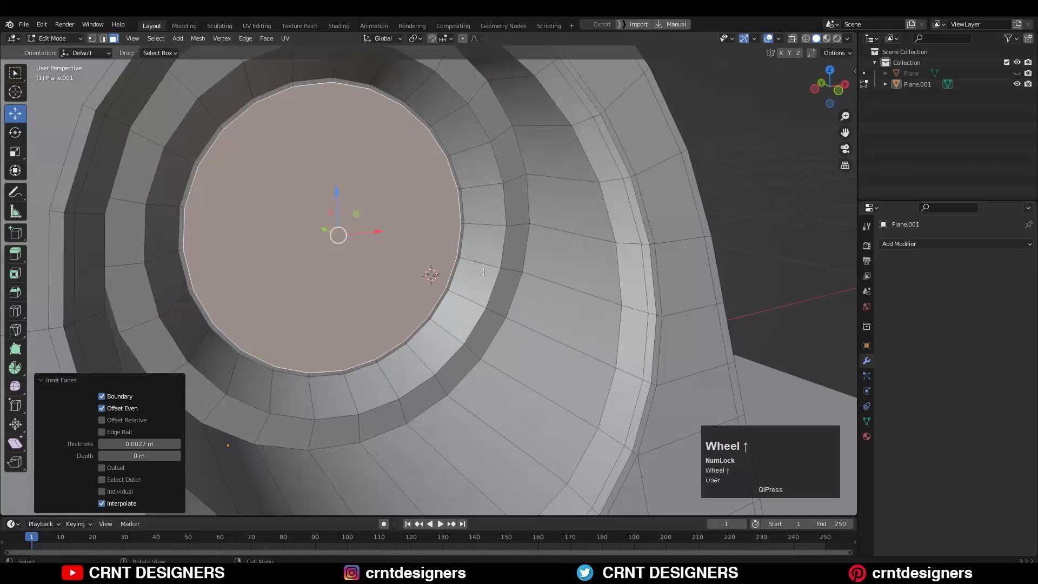
{"action": "scroll", "coordinate": [484, 272], "scroll_direction": "up", "scroll_amount": 1}
{"action": "key", "text": "i"}
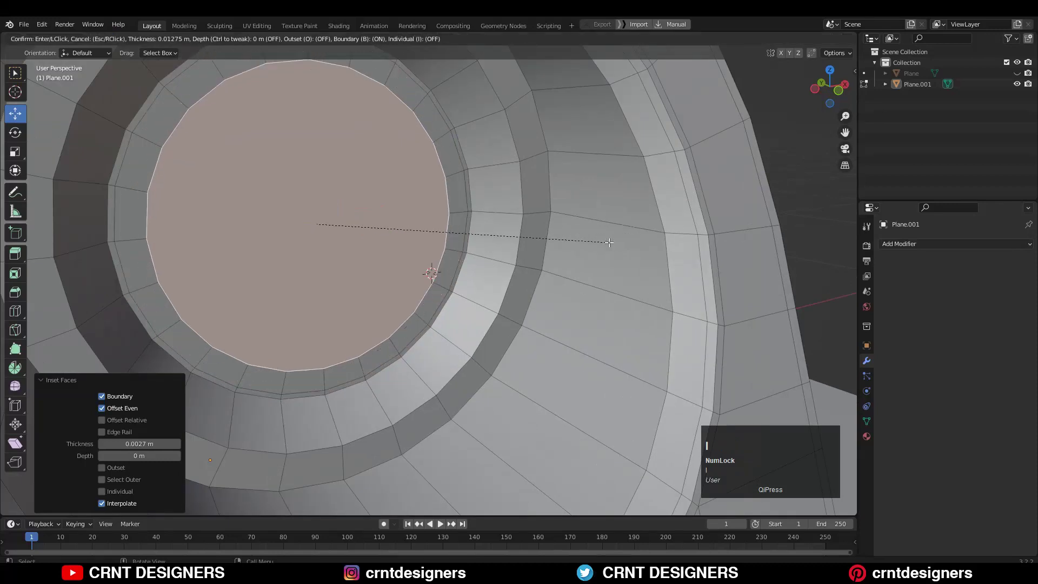
{"action": "left_click", "coordinate": [431, 271]}
Replace the recess's innermost floor face with a quad grid fill and add an unslid loop cut around the ring outside it
{"action": "key", "text": "x"}
{"action": "left_click", "coordinate": [504, 242]}
{"action": "key", "text": "2"}
{"action": "left_click", "coordinate": [447, 194], "text": "alt"}
{"action": "left_click", "coordinate": [266, 39]}
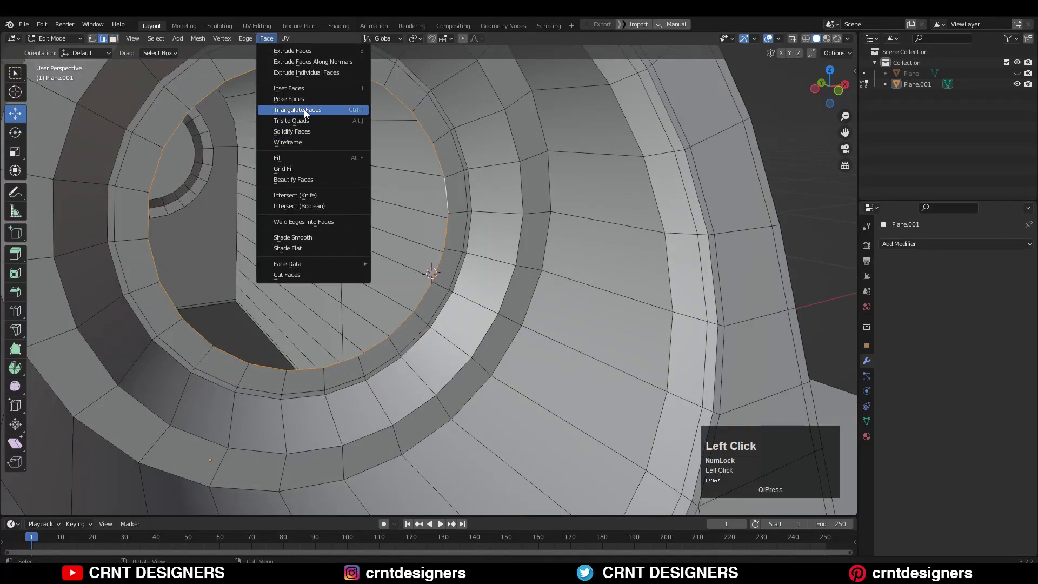
{"action": "left_click", "coordinate": [293, 169]}
{"action": "key", "text": "ctrl+r"}
{"action": "left_click", "coordinate": [439, 137]}
{"action": "right_click", "coordinate": [439, 137]}
Bevel the inner and outer edge loops of the recess's ledge with two segments each
{"action": "key", "text": "2"}
{"action": "key", "text": "3"}
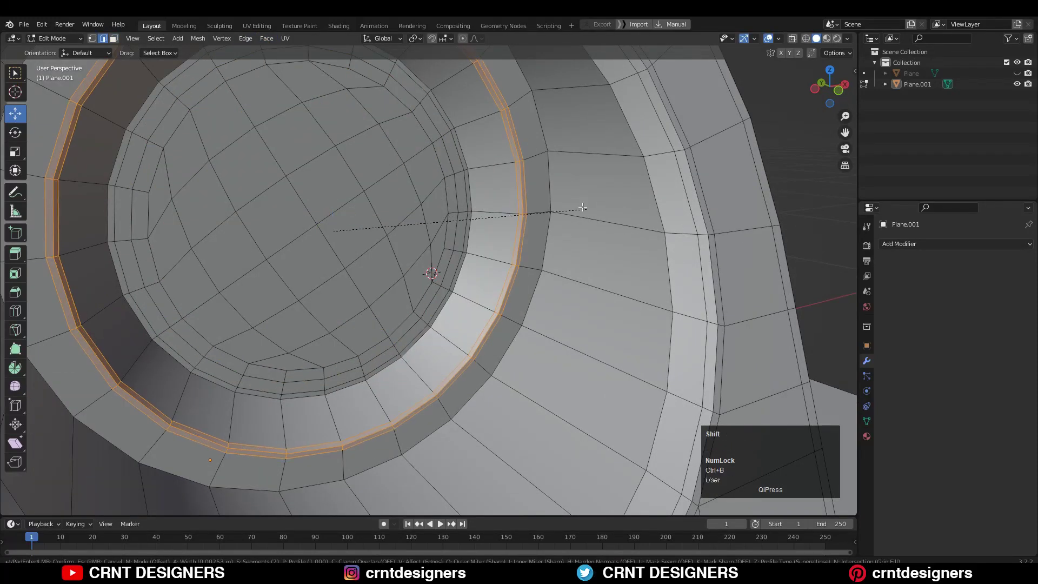
{"action": "left_click", "coordinate": [548, 198]}
{"action": "left_click", "coordinate": [561, 187], "text": "alt"}
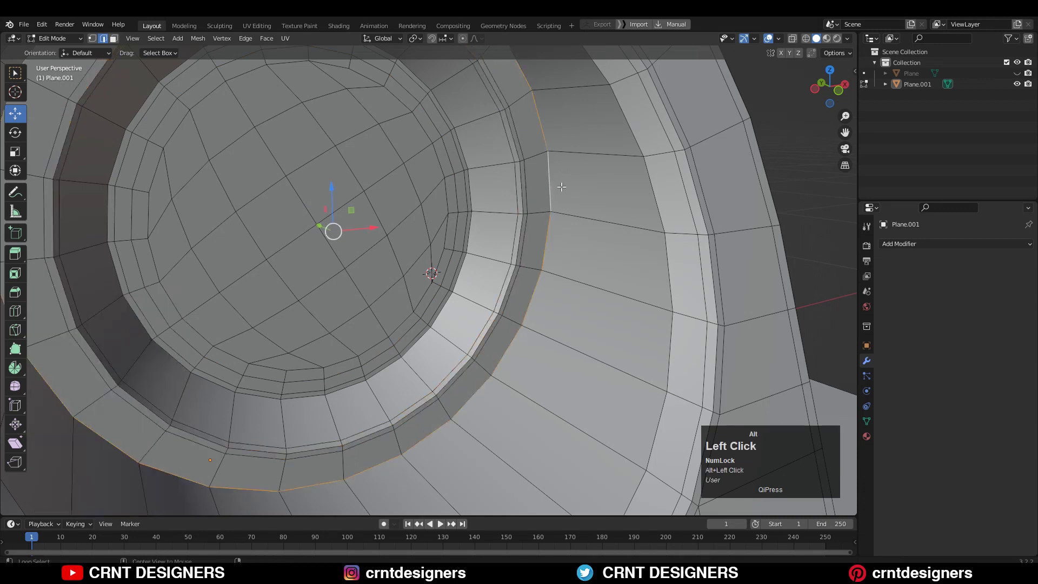
{"action": "left_click", "coordinate": [659, 219], "text": "shift"}
Bevel the edge loop where the recess's side wall meets its outer chamfer, using two segments
{"action": "scroll", "coordinate": [659, 219], "scroll_direction": "down", "scroll_amount": 5}
{"action": "key", "text": "3"}
{"action": "key", "text": "2"}
{"action": "left_click", "coordinate": [520, 250], "text": "alt"}
{"action": "scroll", "coordinate": [521, 250], "scroll_direction": "up", "scroll_amount": 4}
{"action": "key", "text": "ctrl+b"}
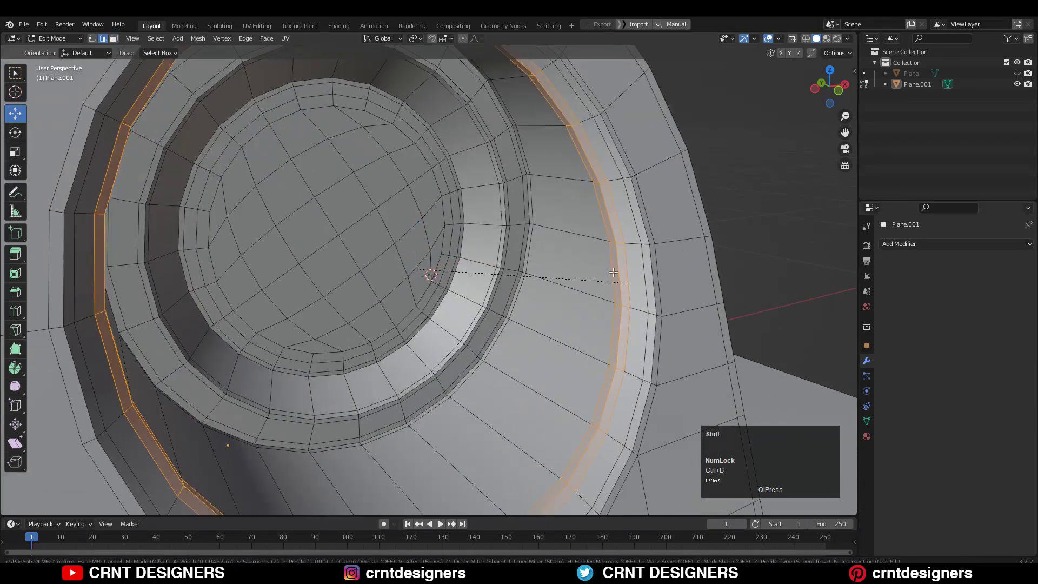
{"action": "left_click", "coordinate": [585, 252], "text": "shift"}
Add multiple evenly spaced loop cuts across the front half of the arch's long body, without sliding them
{"action": "scroll", "coordinate": [562, 260], "scroll_direction": "down", "scroll_amount": 5}
{"action": "middle_click_drag", "start_coordinate": [510, 273], "coordinate": [468, 251]}
{"action": "scroll", "coordinate": [466, 248], "scroll_direction": "up", "scroll_amount": 5}
{"action": "right_click", "coordinate": [361, 215]}
{"action": "scroll", "coordinate": [361, 216], "scroll_direction": "down", "scroll_amount": 4}
{"action": "scroll", "coordinate": [468, 252], "scroll_direction": "up", "scroll_amount": 3}
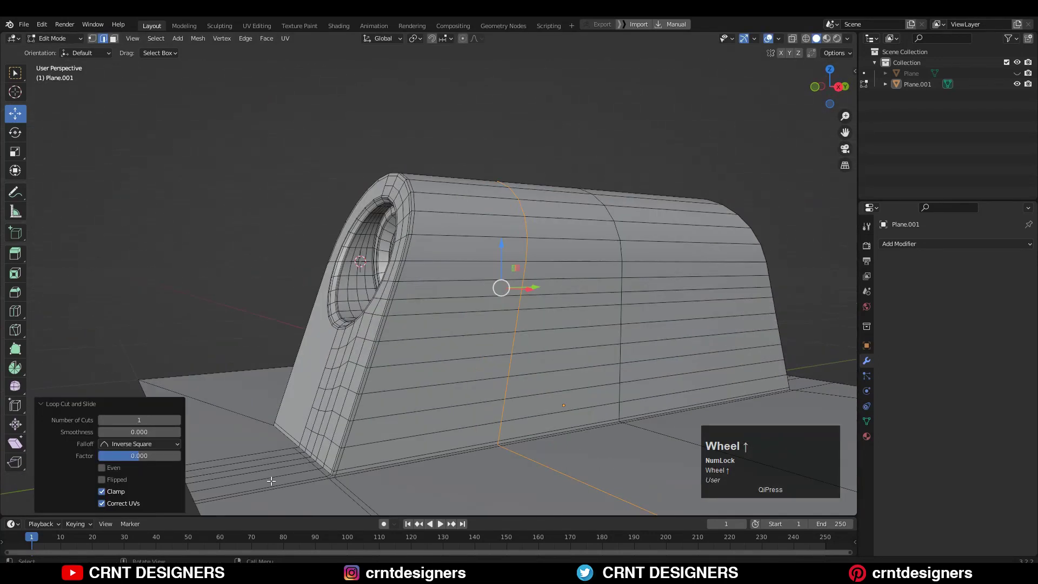
{"action": "left_click", "coordinate": [178, 419]}
Symmetrize the whole mesh from -Y to +Y, and from its detailed +X half onto the -X half
{"action": "scroll", "coordinate": [530, 141], "scroll_direction": "down", "scroll_amount": 3}
{"action": "scroll", "coordinate": [617, 237], "scroll_direction": "up", "scroll_amount": 3}
{"action": "middle_click_drag", "start_coordinate": [531, 216], "coordinate": [541, 270]}
{"action": "key", "text": "a"}
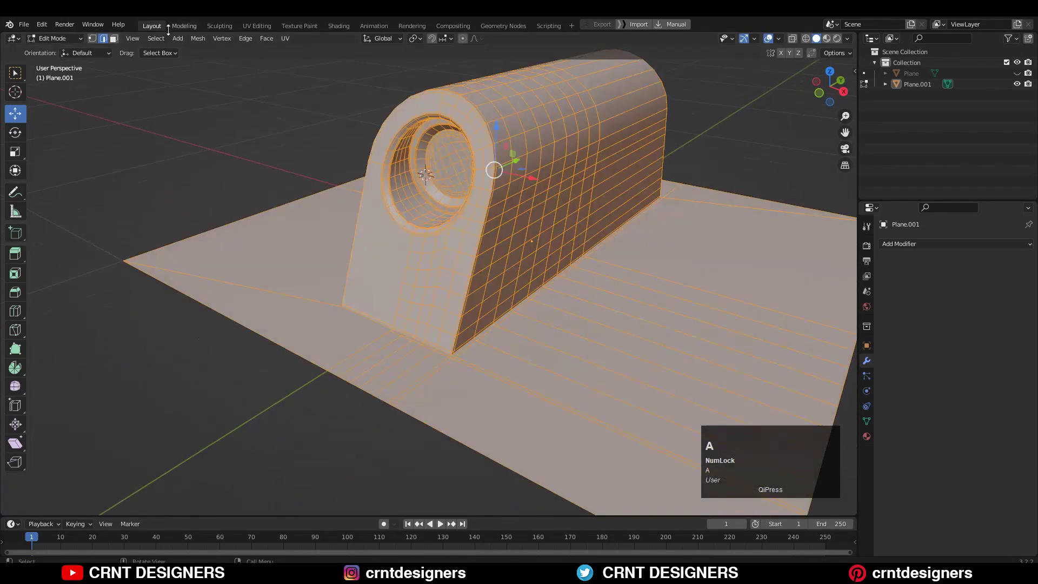
{"action": "left_click", "coordinate": [198, 39]}
{"action": "left_click", "coordinate": [216, 201]}
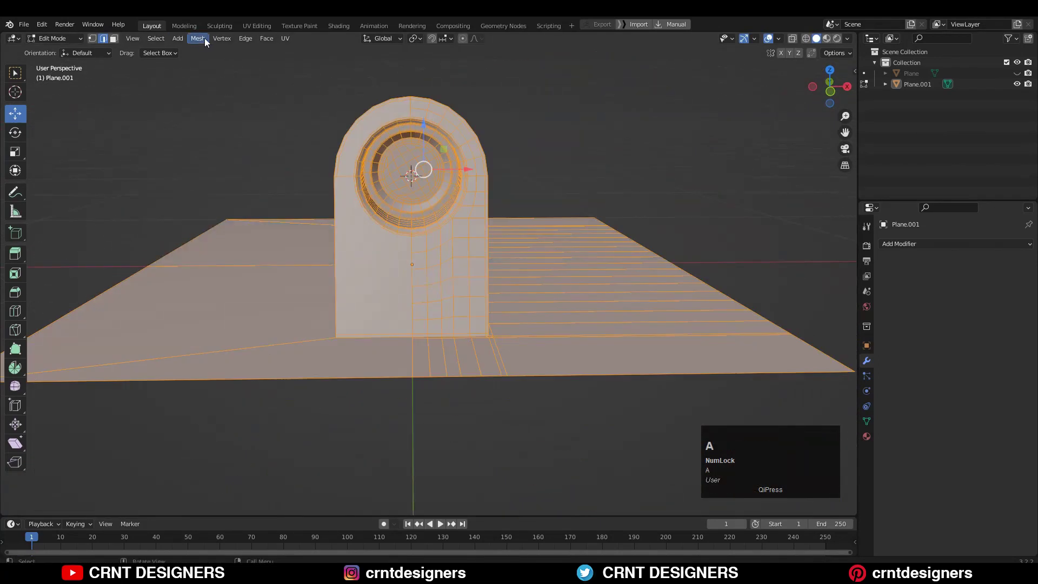
{"action": "left_click", "coordinate": [205, 38]}
{"action": "left_click", "coordinate": [215, 200]}
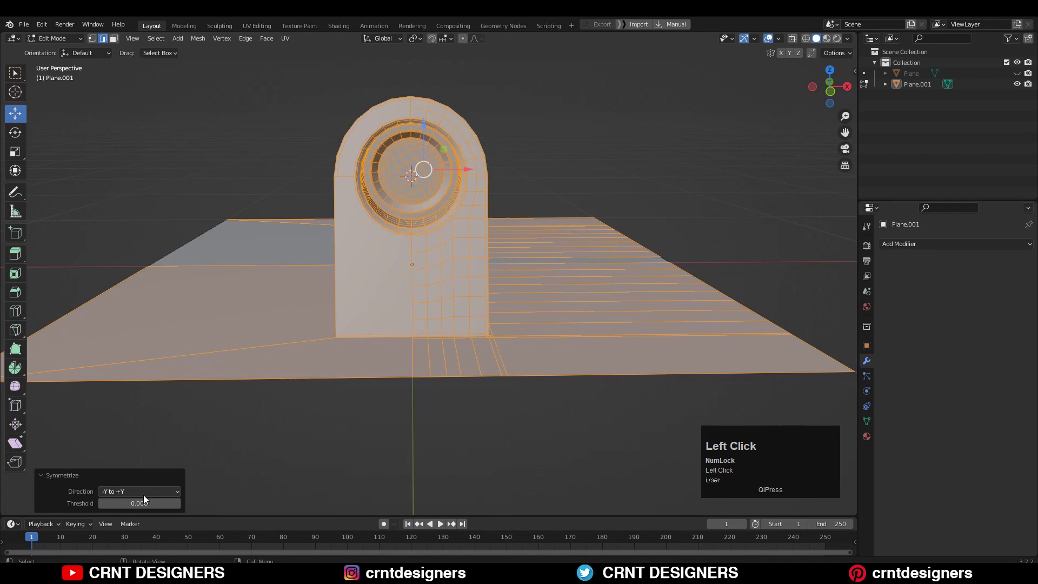
{"action": "left_click", "coordinate": [189, 440]}
Select the mirrored grid faces on the recess's circular floor and delete them
{"action": "scroll", "coordinate": [350, 191], "scroll_direction": "up", "scroll_amount": 5}
{"action": "key", "text": "3"}
{"action": "left_click", "coordinate": [358, 305], "text": "ctrl+shift"}
{"action": "left_click", "coordinate": [402, 232], "text": "shift"}
{"action": "left_click", "coordinate": [293, 252], "text": "ctrl+shift"}
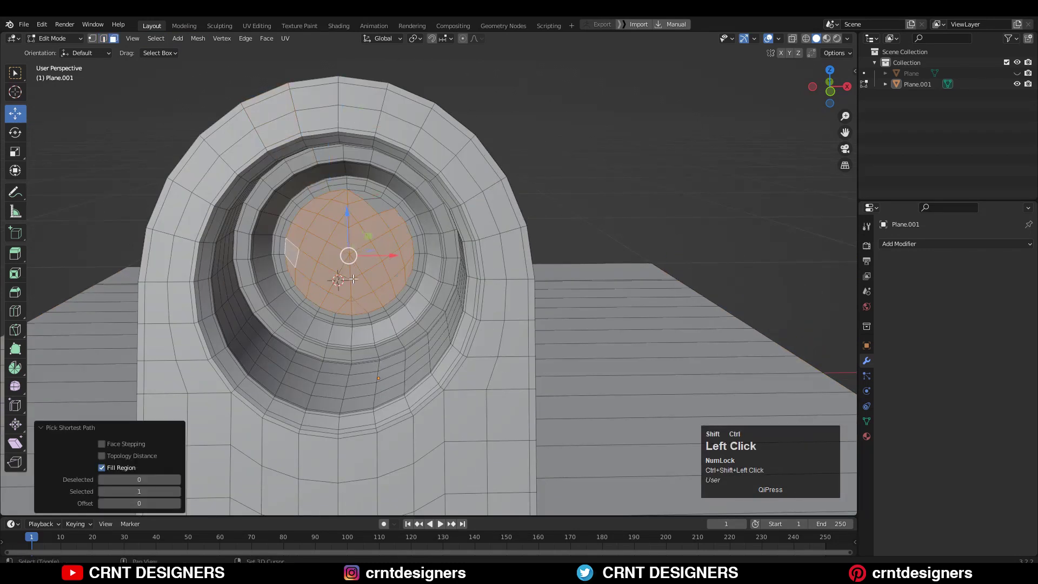
{"action": "left_click", "coordinate": [374, 199], "text": "shift"}
{"action": "key", "text": "x"}
{"action": "key", "text": "f"}
Select the open circular edge loop at the recess's floor and close it with Grid Fill
{"action": "key", "text": "2"}
{"action": "left_click", "coordinate": [387, 202], "text": "alt"}
{"action": "left_click", "coordinate": [201, 38]}
{"action": "mouse_move", "coordinate": [267, 37]}
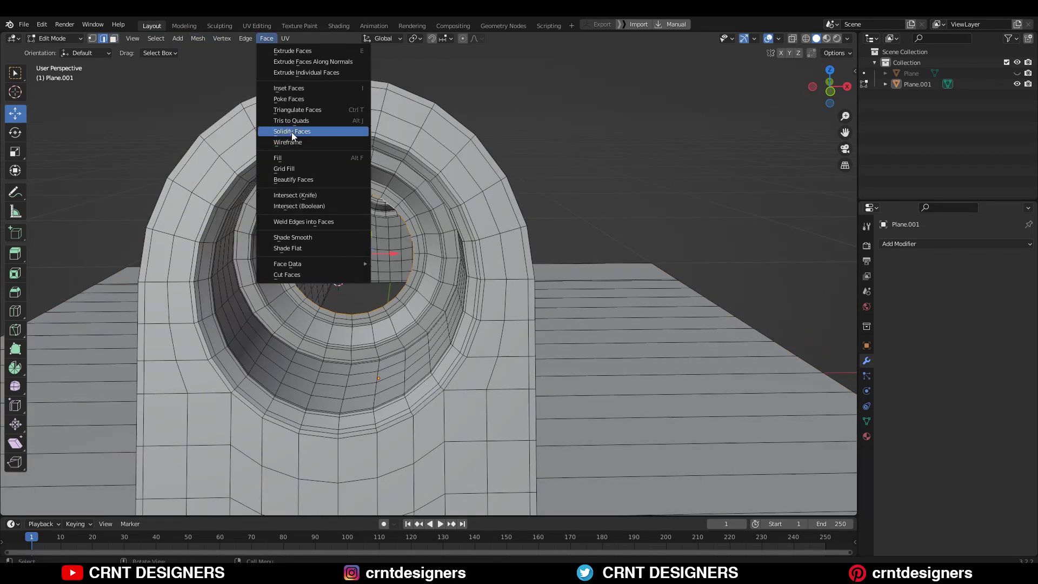
{"action": "left_click", "coordinate": [295, 169]}
Add supporting loop cuts to the base plane, slid close to its outer edges
{"action": "scroll", "coordinate": [595, 184], "scroll_direction": "down", "scroll_amount": 3}
{"action": "key", "text": "Tab"}
{"action": "middle_click_drag", "start_coordinate": [470, 179], "coordinate": [575, 303]}
{"action": "key", "text": "Tab"}
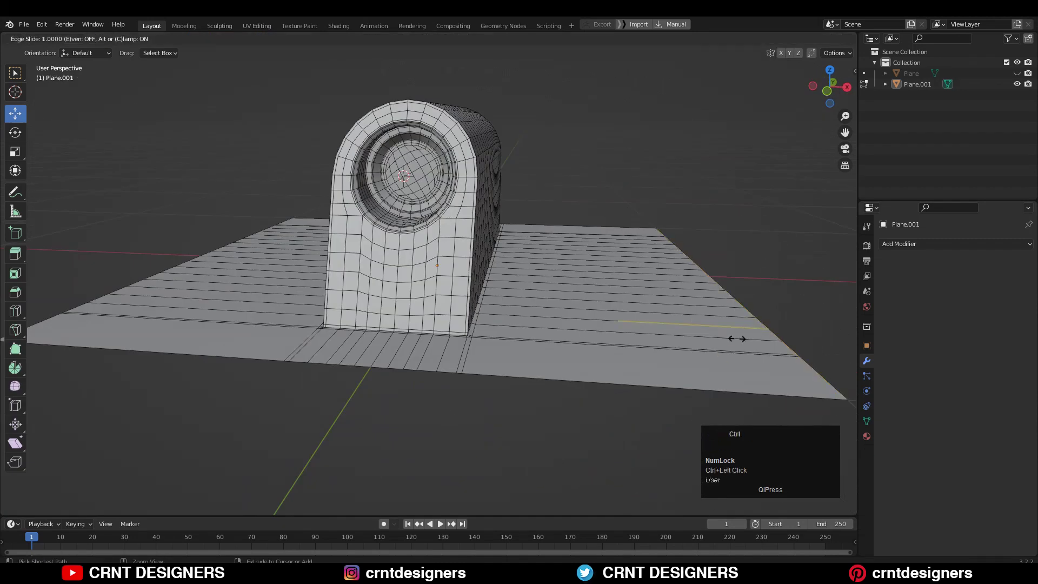
{"action": "left_click", "coordinate": [714, 308]}
{"action": "middle_click_drag", "start_coordinate": [695, 275], "coordinate": [336, 297]}
{"action": "scroll", "coordinate": [531, 202], "scroll_direction": "up", "scroll_amount": 2}
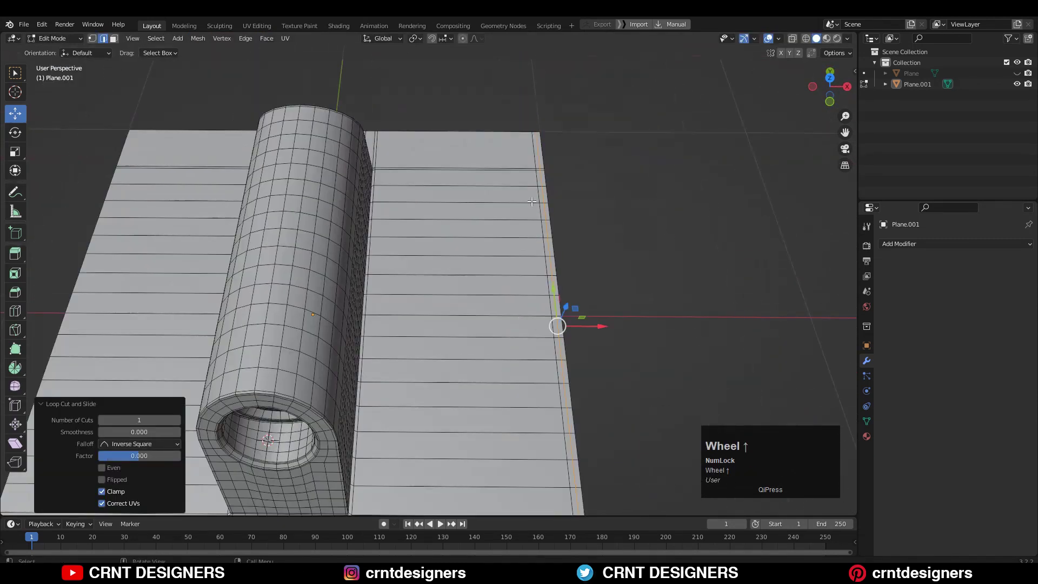
{"action": "left_click", "coordinate": [553, 138], "text": "ctrl"}
{"action": "scroll", "coordinate": [540, 152], "scroll_direction": "down", "scroll_amount": 4}
Select the whole mesh and symmetrize it again to mirror the base plane's supporting loops onto the opposite sides
{"action": "middle_click_drag", "start_coordinate": [541, 152], "coordinate": [473, 180]}
{"action": "key", "text": "a"}
{"action": "left_click", "coordinate": [198, 38]}
{"action": "left_click", "coordinate": [330, 379]}
{"action": "scroll", "coordinate": [338, 389], "scroll_direction": "up", "scroll_amount": 3}
{"action": "key", "text": "a"}
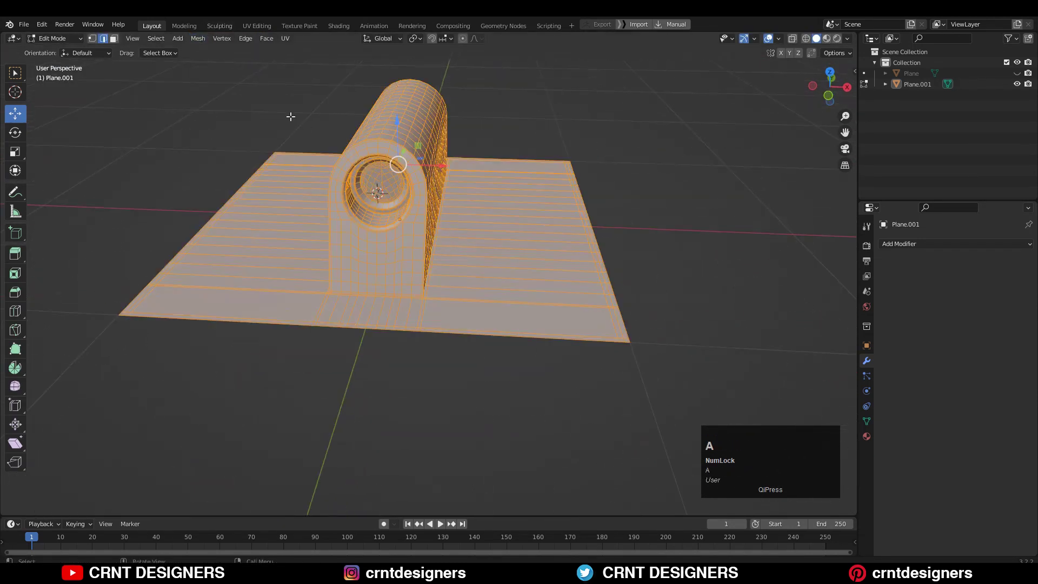
{"action": "left_click", "coordinate": [277, 278]}
{"action": "left_click", "coordinate": [199, 254]}
Inspect the unsubdivided model in Object Mode with the viewport overlays hidden
{"action": "key", "text": "Tab"}
{"action": "middle_click_drag", "start_coordinate": [639, 211], "coordinate": [558, 163]}
{"action": "left_click", "coordinate": [558, 164]}
{"action": "left_click", "coordinate": [768, 38]}
{"action": "scroll", "coordinate": [620, 108], "scroll_direction": "up", "scroll_amount": 4}
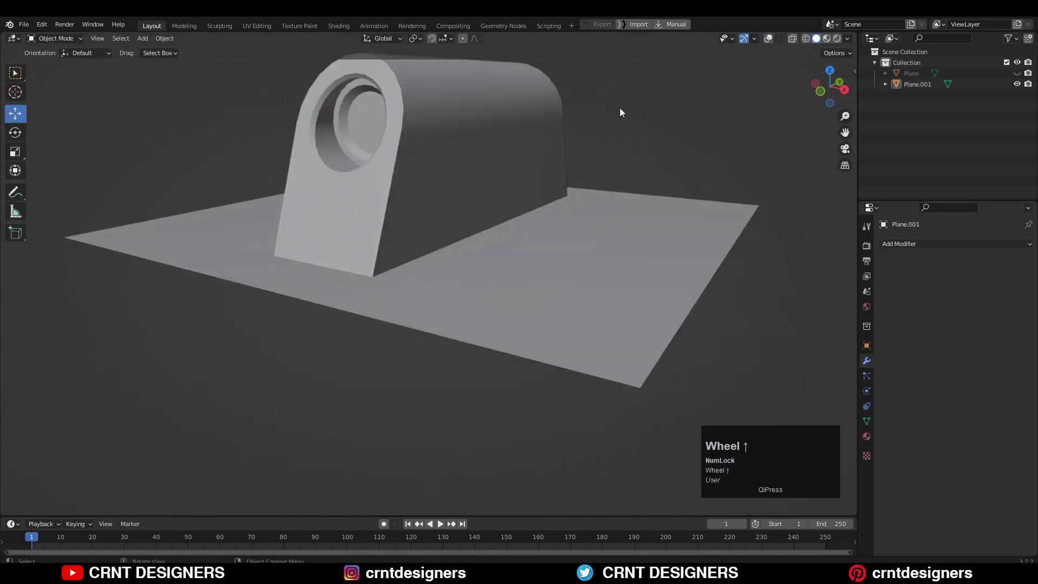
Add a level 2 Subdivision modifier to the model and hide the viewport overlays
{"action": "left_click", "coordinate": [481, 154]}
{"action": "middle_click_drag", "start_coordinate": [497, 276], "coordinate": [535, 285]}
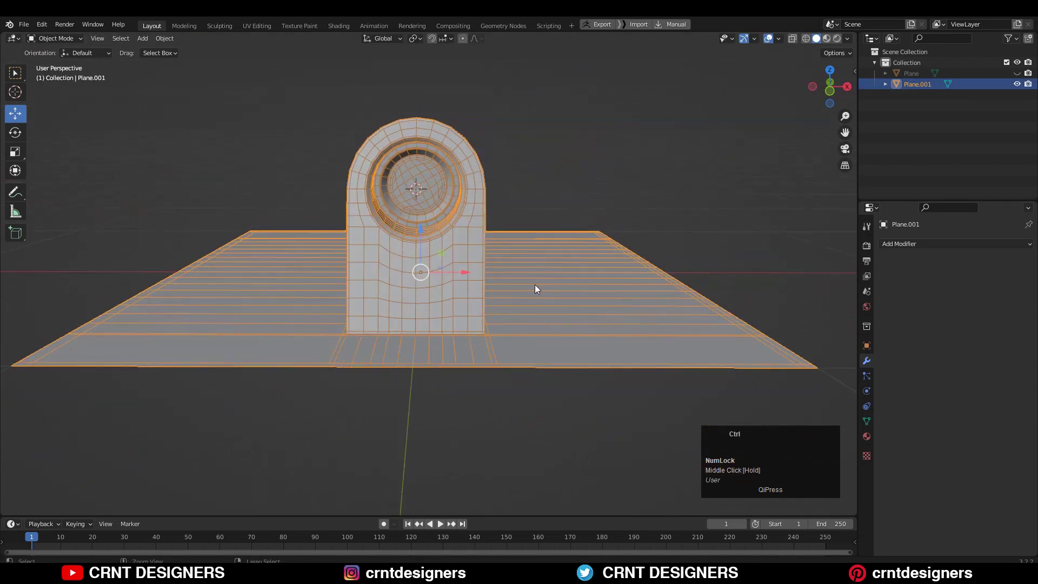
{"action": "key", "text": "ctrl+2"}
{"action": "middle_click_drag", "start_coordinate": [371, 227], "coordinate": [476, 227]}
{"action": "left_click", "coordinate": [612, 170]}
{"action": "left_click", "coordinate": [763, 40]}
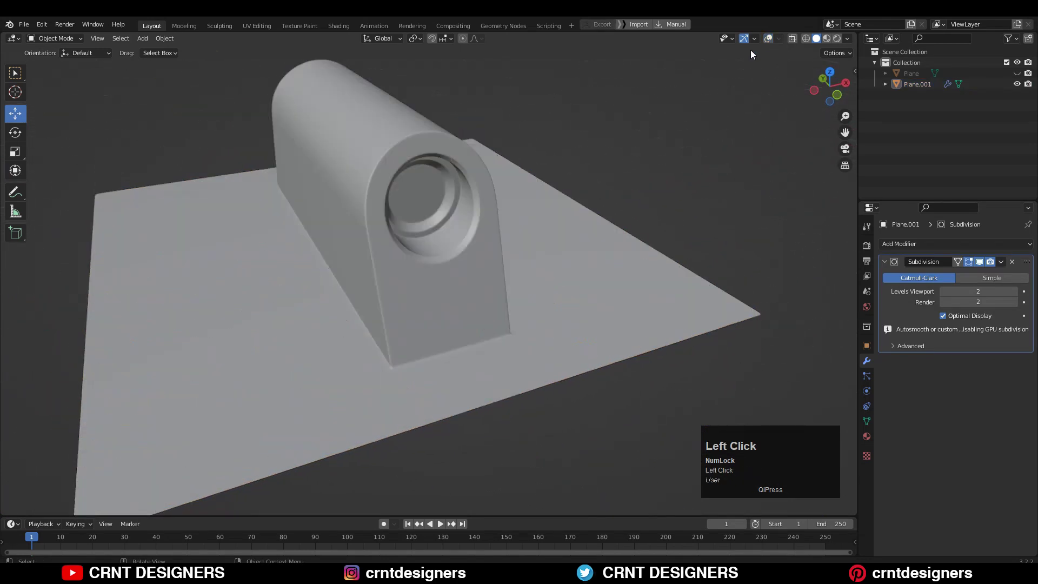
Apply Shade Smooth to the subdivided model and deselect it
{"action": "middle_click_drag", "start_coordinate": [750, 50], "coordinate": [562, 242]}
{"action": "right_click", "coordinate": [465, 198]}
{"action": "left_click", "coordinate": [469, 185]}
{"action": "left_click", "coordinate": [631, 206]}
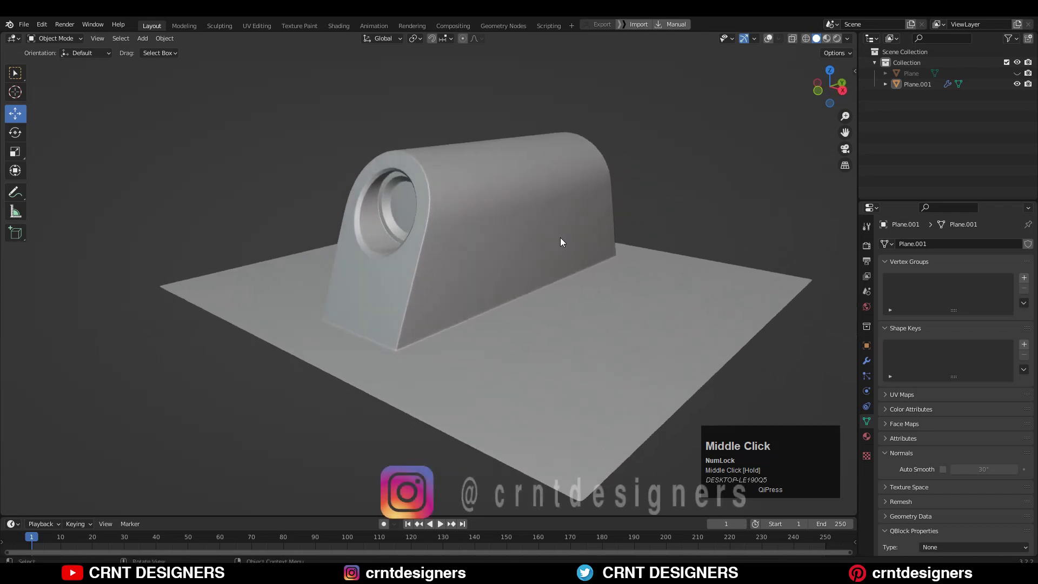